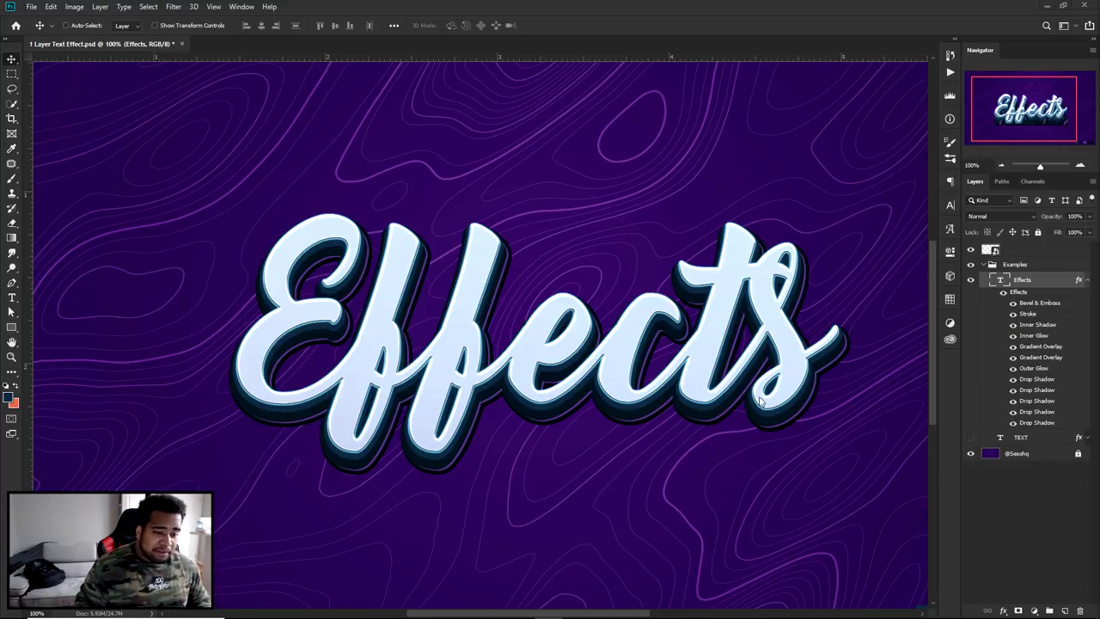
Examine the Effects text up close and view the effects listed in its layer style.
scroll(739, 397, up, 1)
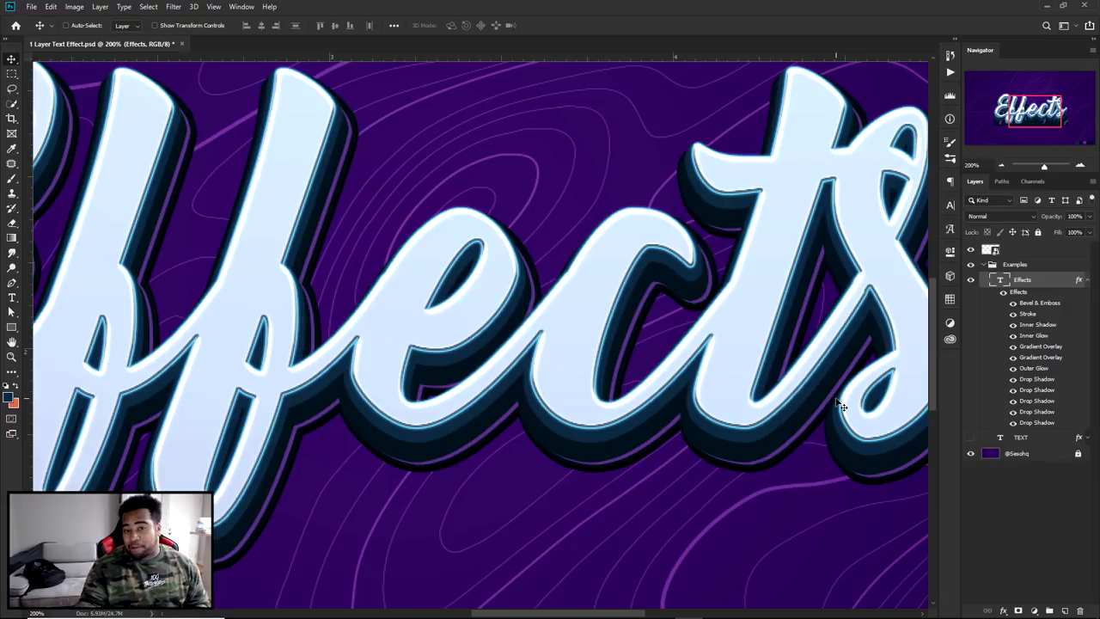
double_click(1050, 290)
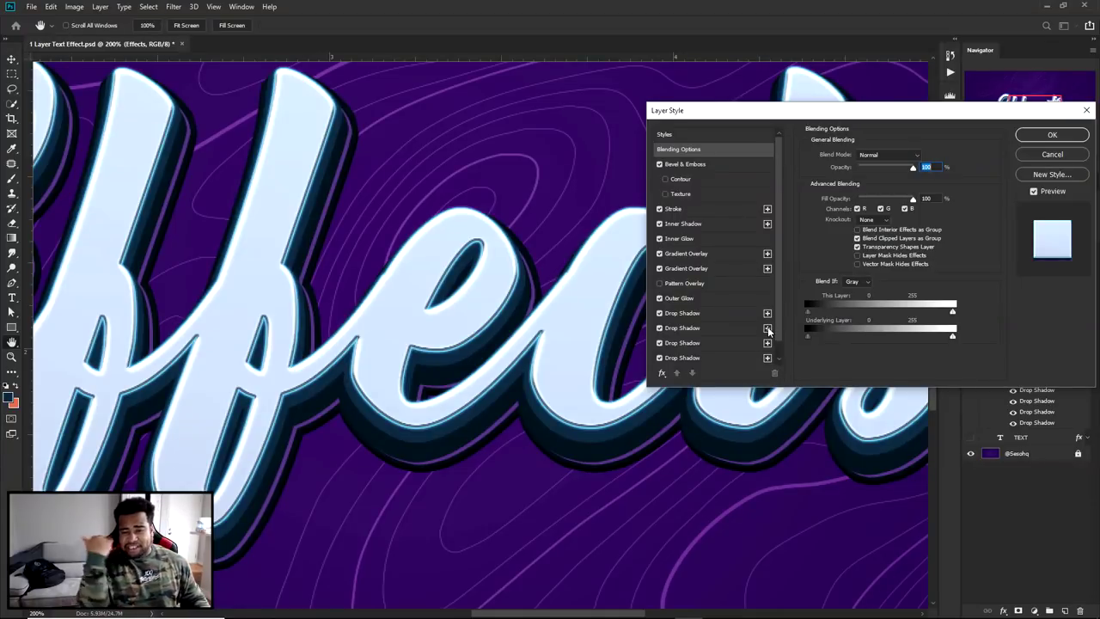
click(1044, 159)
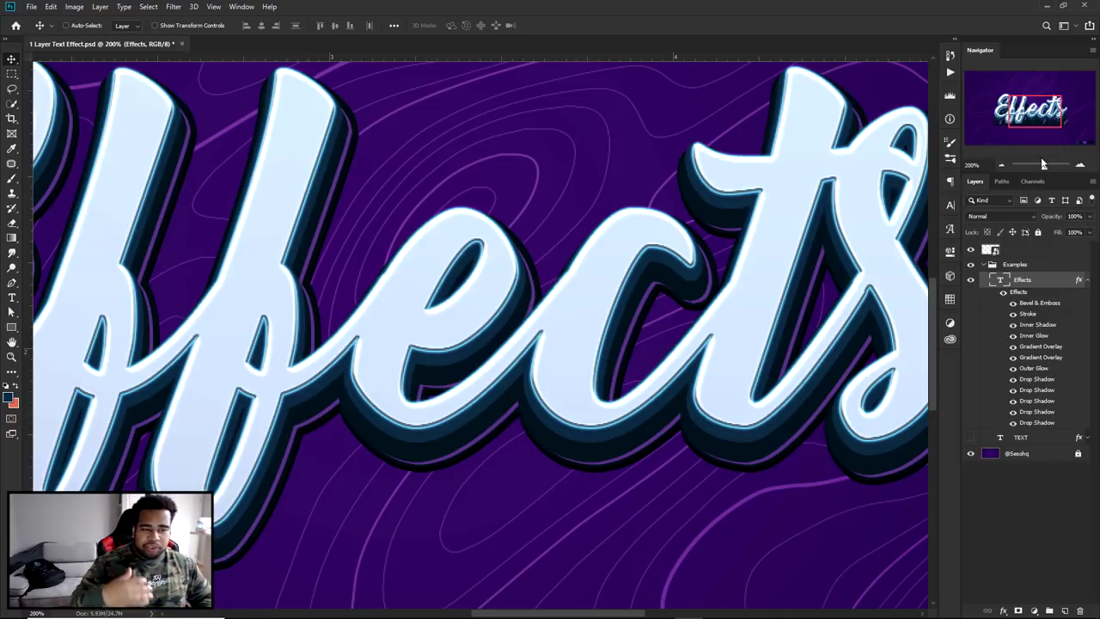
key(ctrl+0)
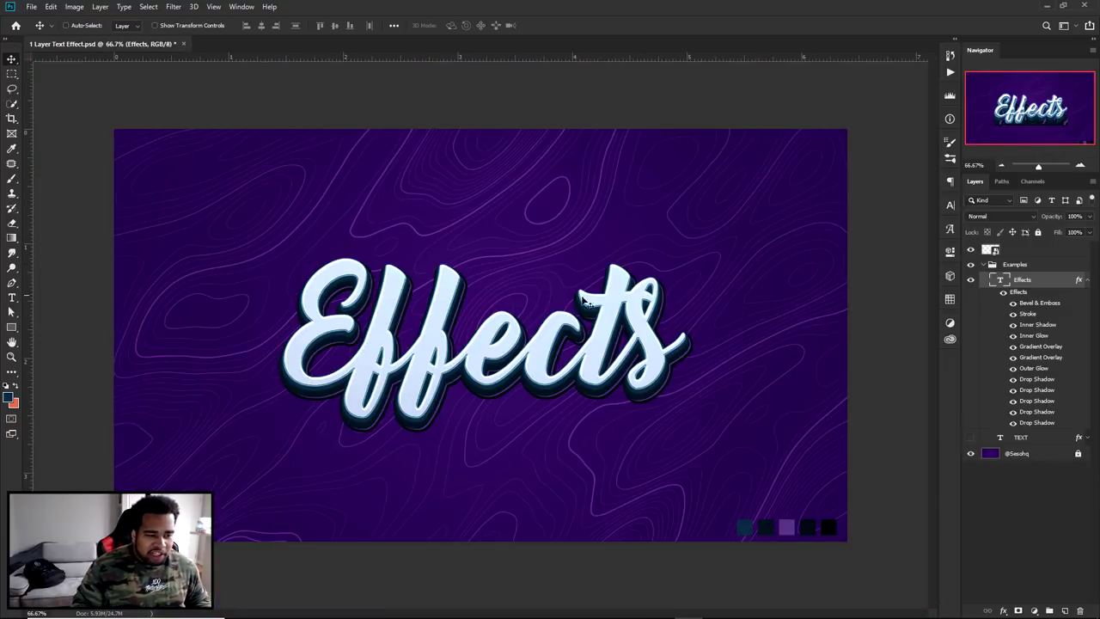
Change the Effects text's font to Eternal in the character settings.
key(ctrl+1)
click(949, 205)
click(950, 205)
click(950, 205)
click(881, 222)
click(877, 258)
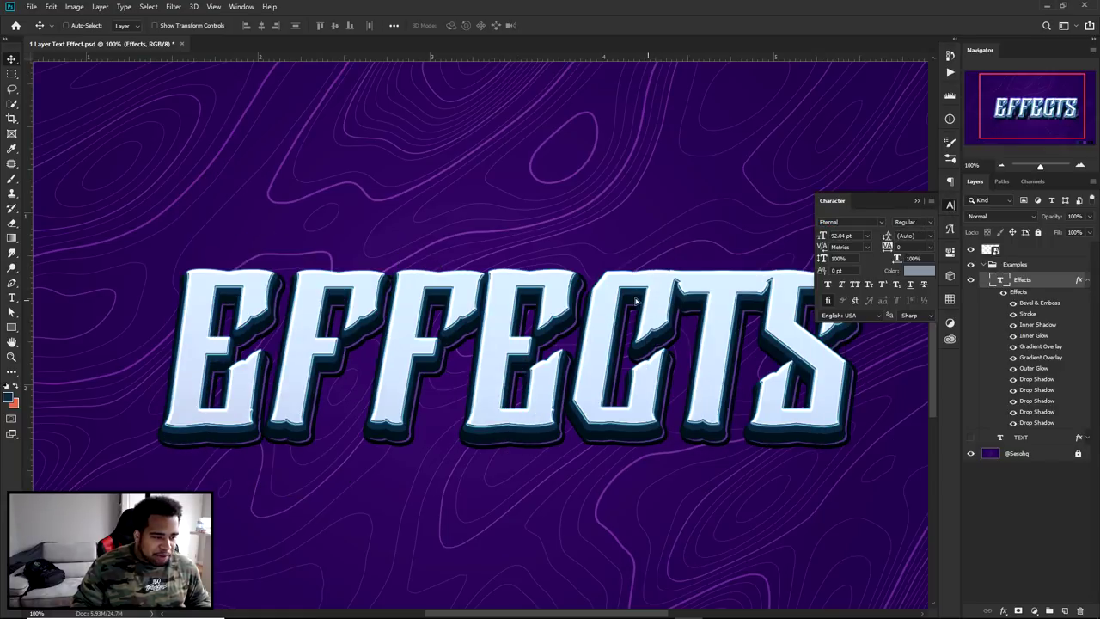
click(952, 208)
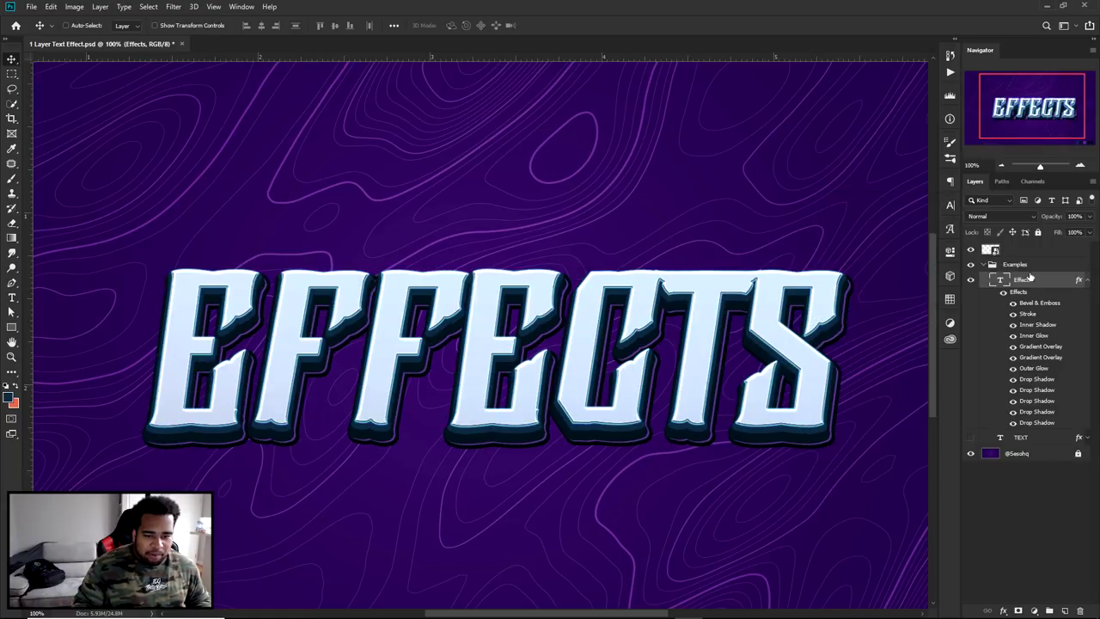
Apply the yellow-to-orange gradient preset style to the Effects text layer.
double_click(1022, 279)
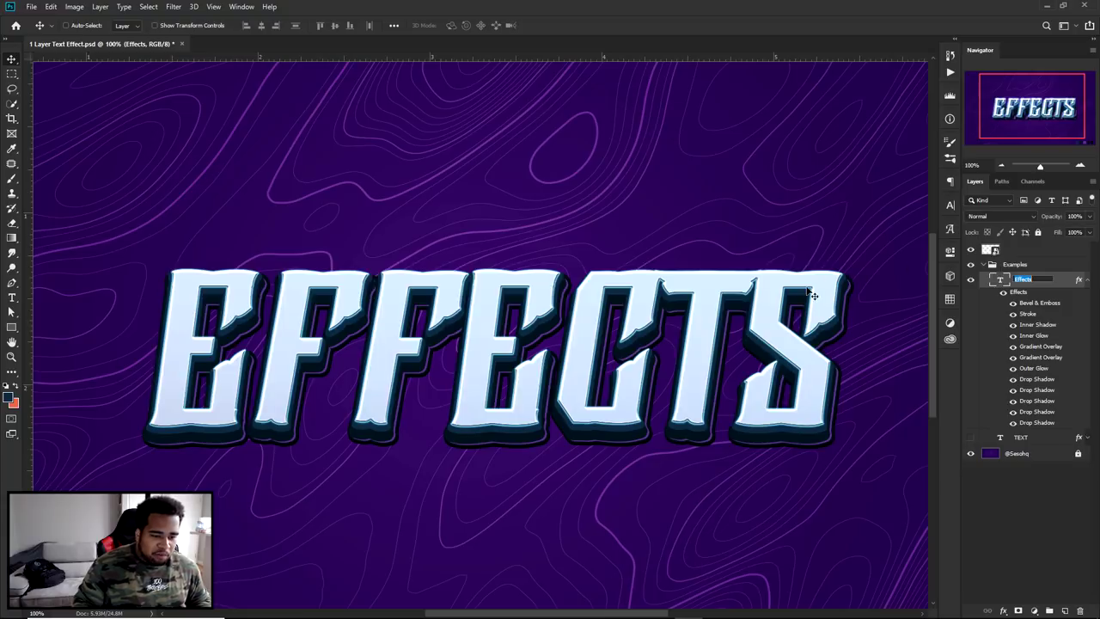
double_click(1059, 280)
click(688, 135)
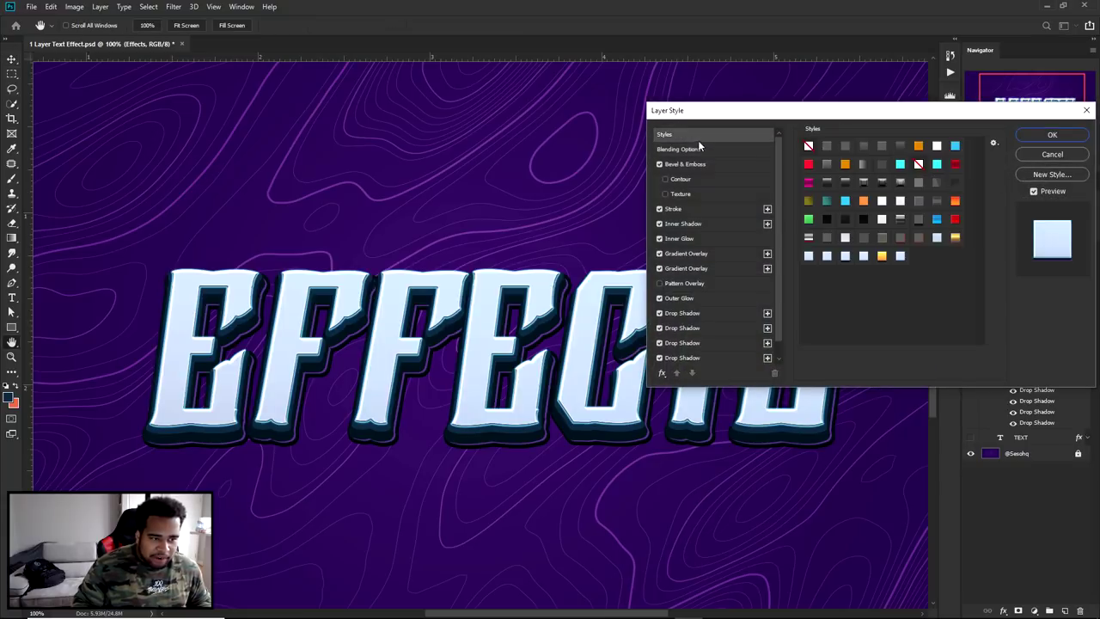
click(881, 255)
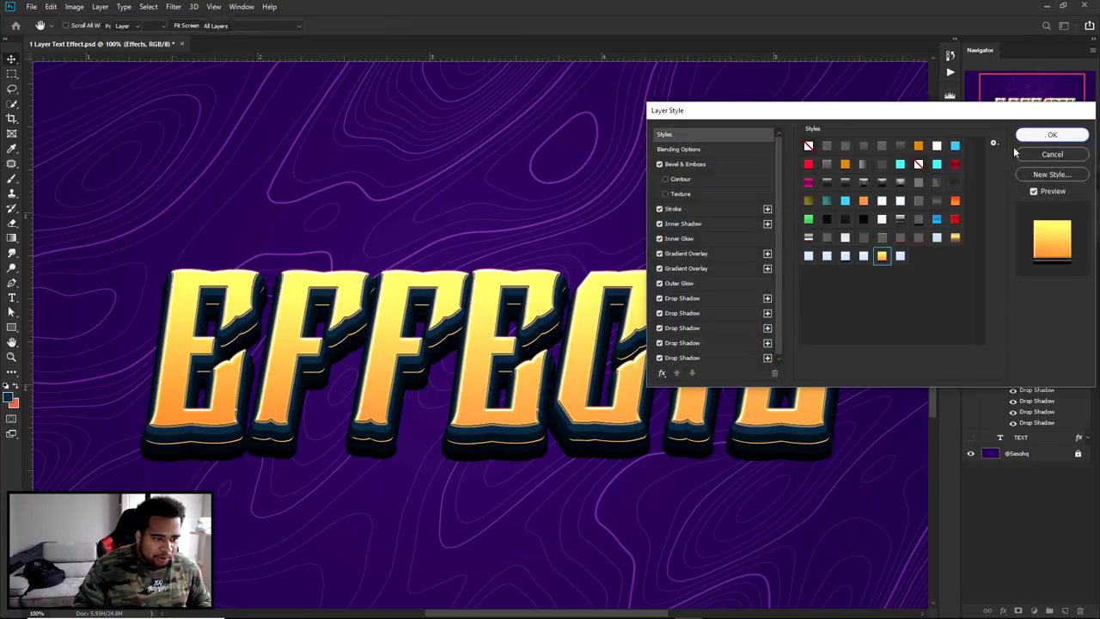
click(1052, 134)
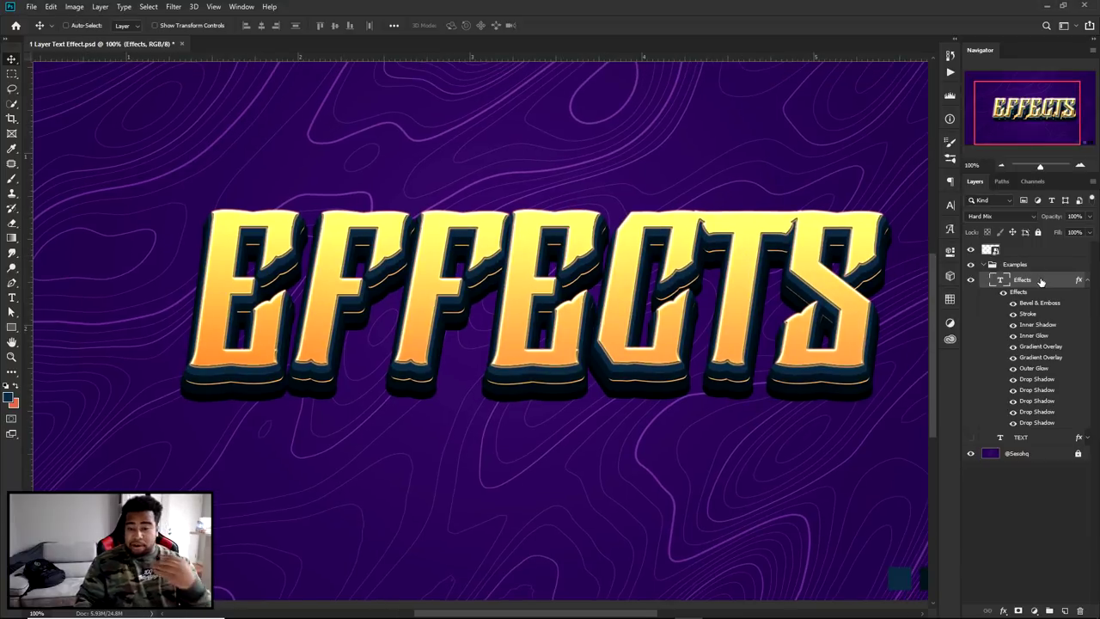
Try several preset styles on the Effects text layer and apply a light-blue one.
double_click(1041, 282)
click(720, 133)
click(825, 256)
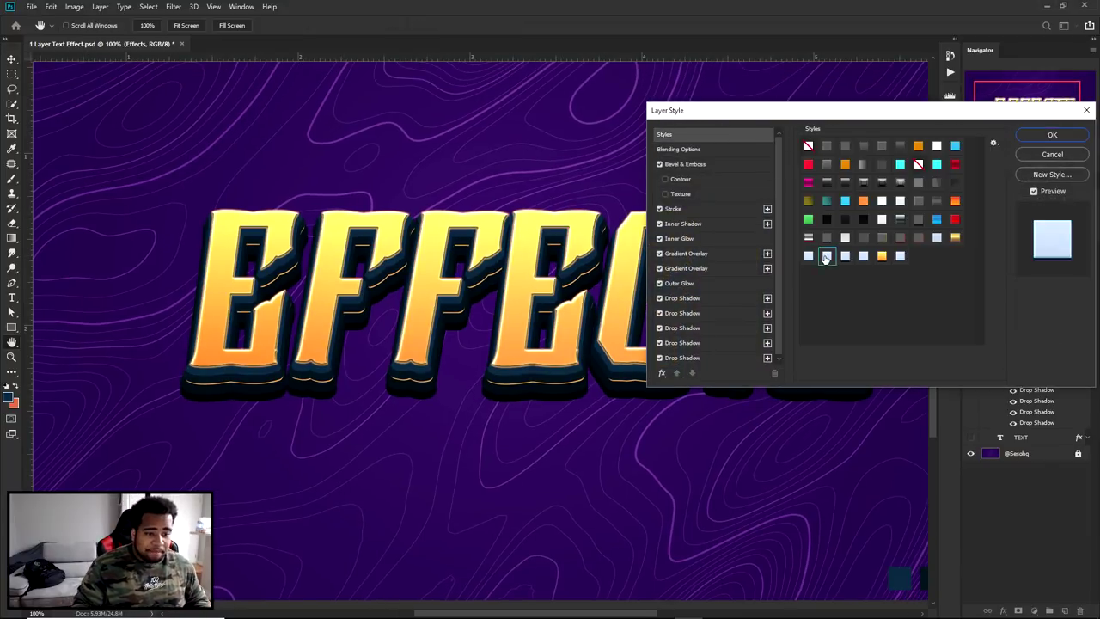
click(937, 220)
click(936, 237)
click(955, 237)
click(936, 237)
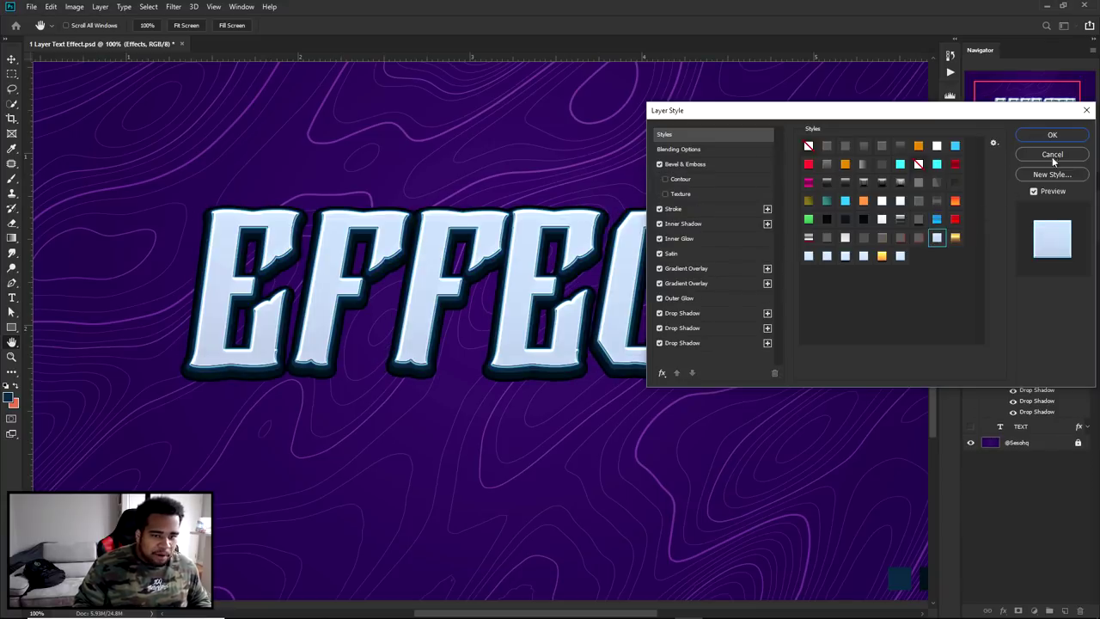
click(1044, 134)
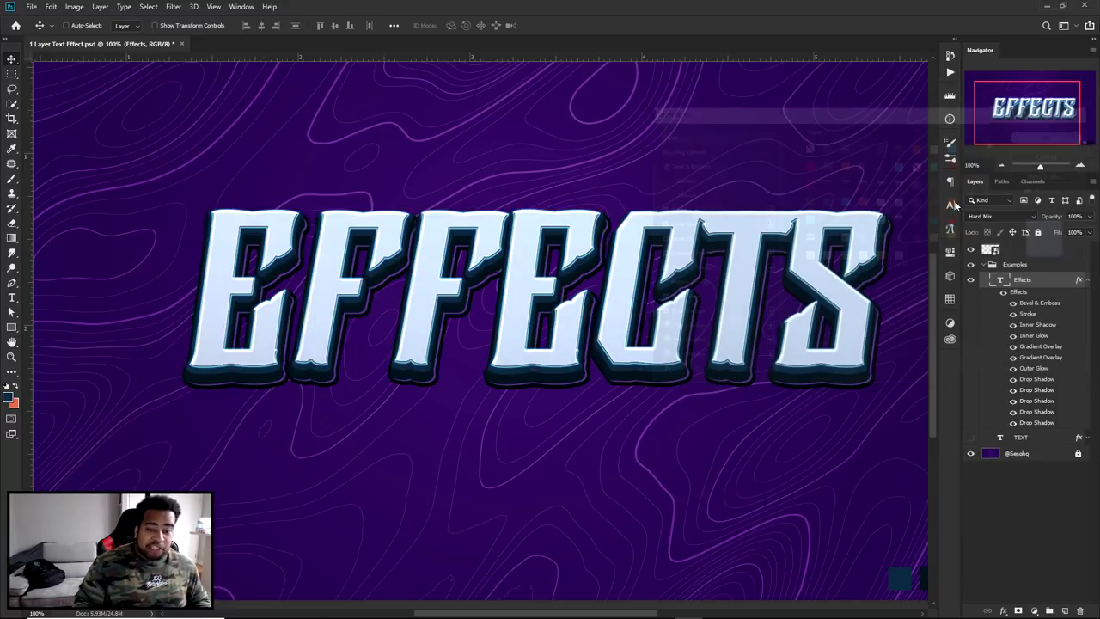
Filter the font list to favorites and set the Effects text's font to Bernadette.
click(950, 205)
click(886, 223)
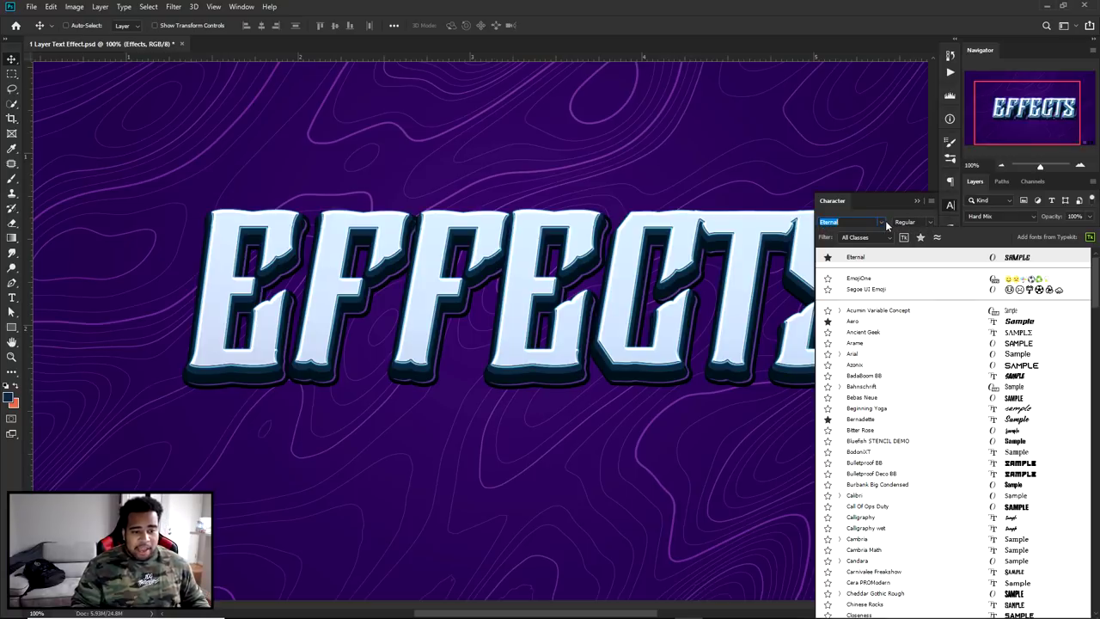
click(920, 237)
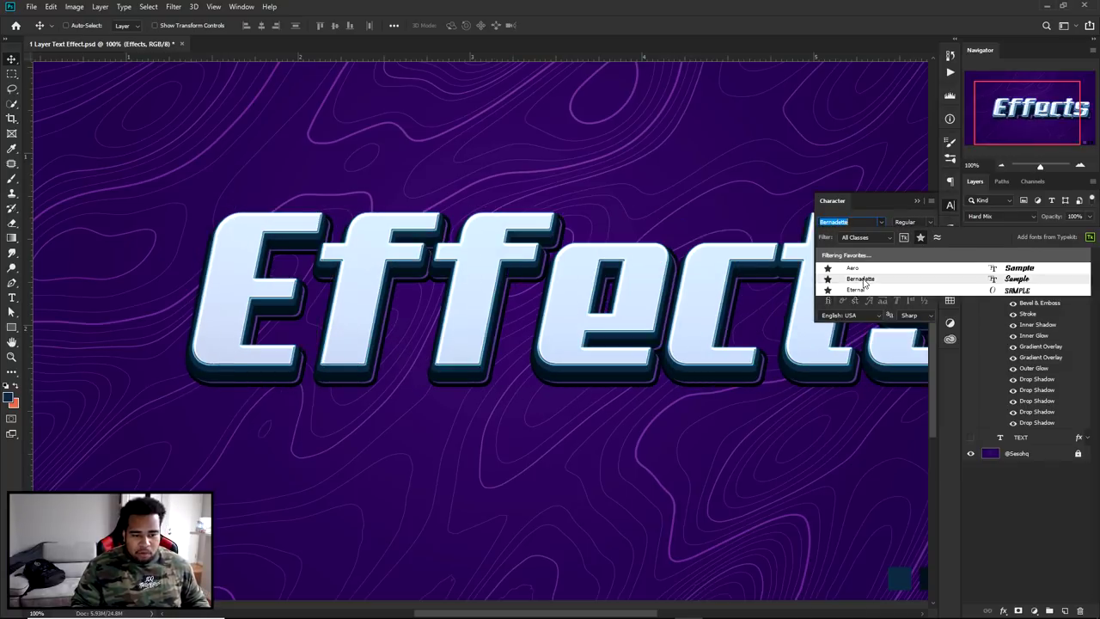
click(861, 280)
click(949, 204)
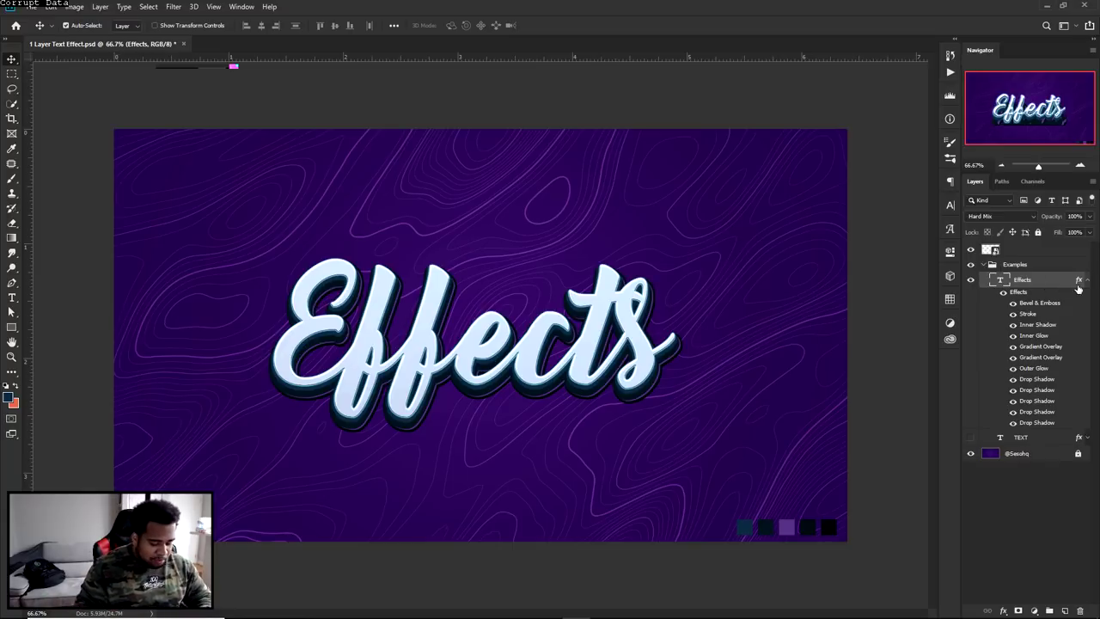
Duplicate the Effects text layer, hide both Effects layers and show the TEXT layer to inspect its gold effect.
key(ctrl+j)
click(970, 296)
click(970, 311)
click(971, 279)
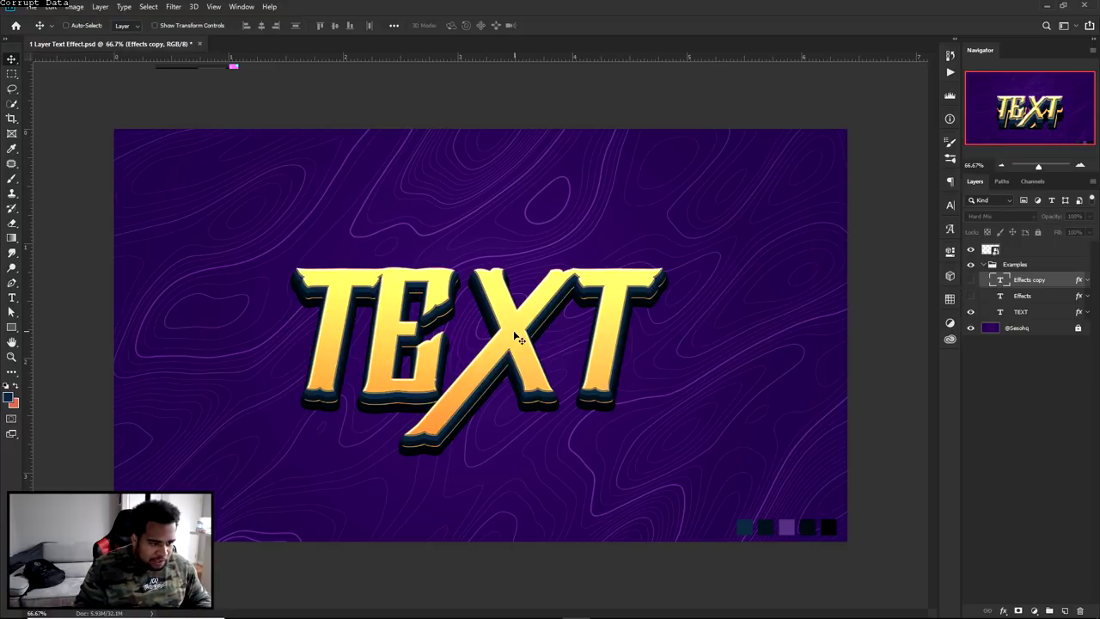
scroll(515, 319, up, 4)
drag(503, 344, 629, 378)
scroll(629, 379, down, 4)
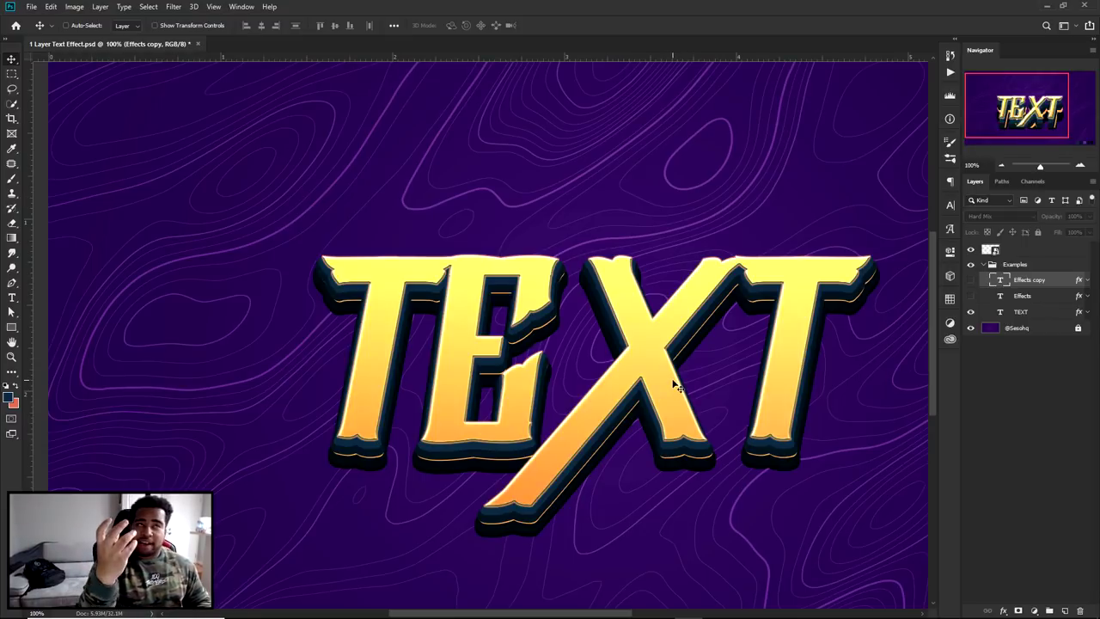
scroll(677, 387, down, 1)
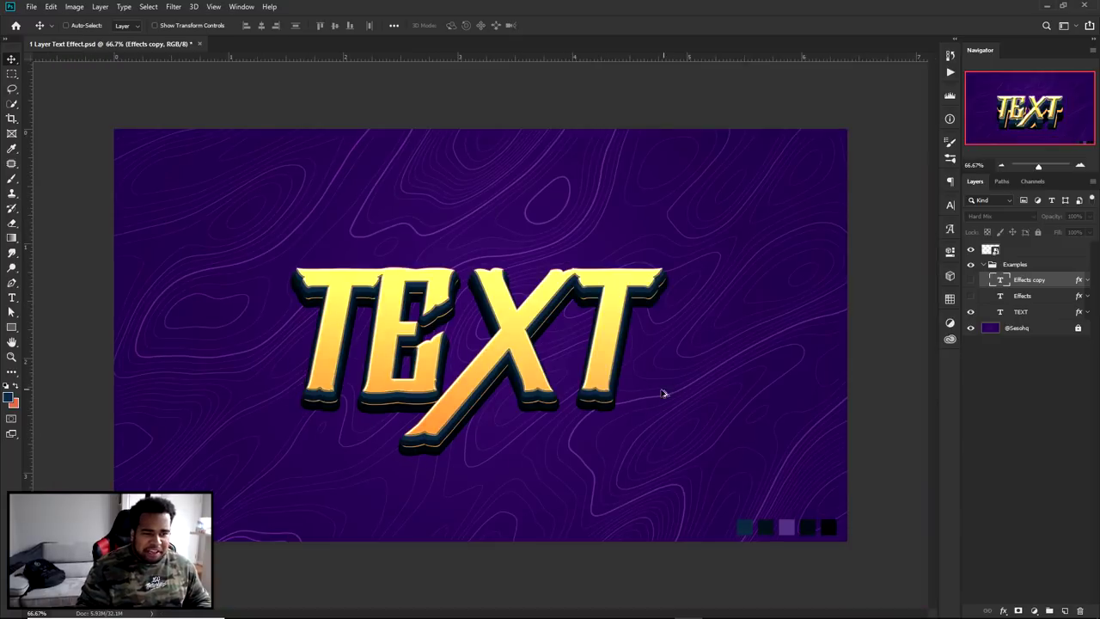
Hide the TEXT layer, show the Effects copy layer and clear its layer style.
click(972, 314)
click(971, 280)
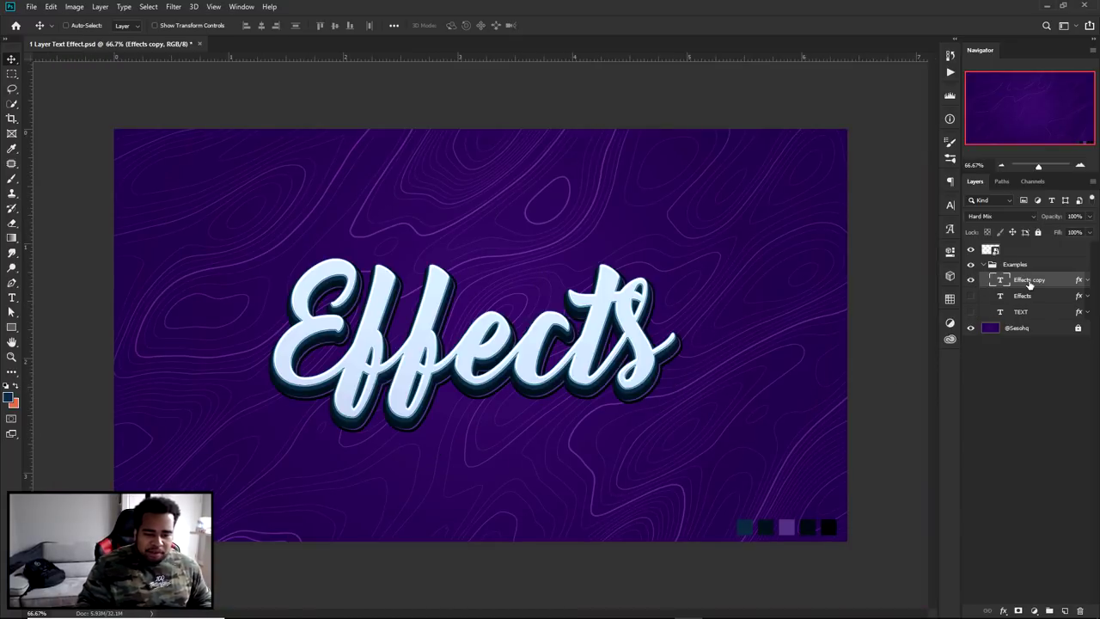
right_click(1029, 280)
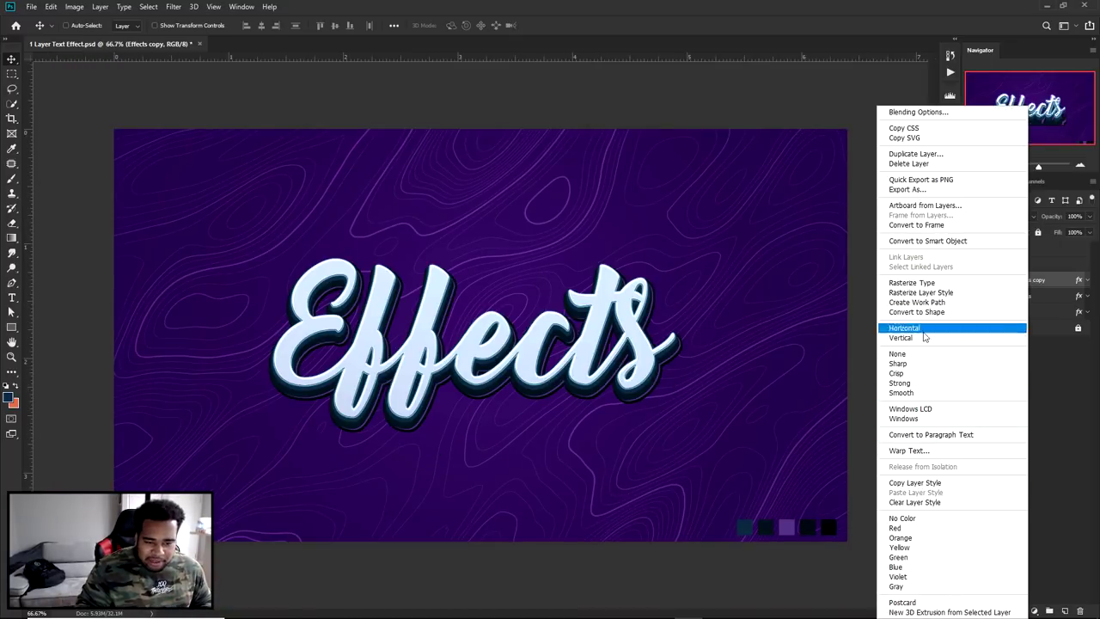
click(924, 504)
scroll(423, 337, up, 1)
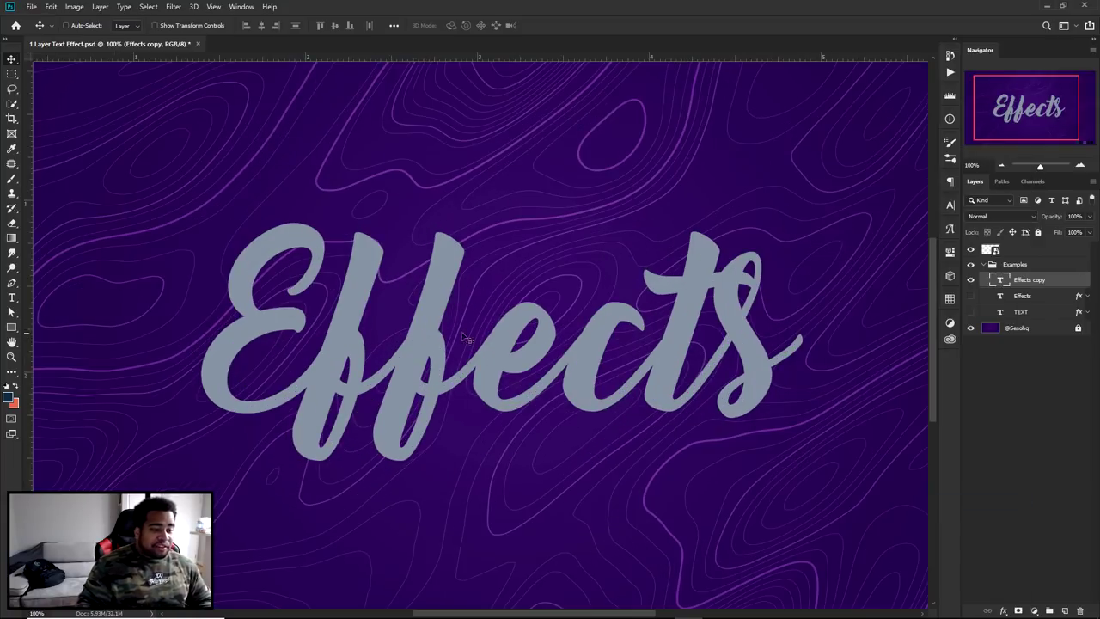
Move the Effects copy layer above the Examples group and collapse the group, undoing any accidental text move.
drag(1059, 284, 1054, 256)
click(986, 284)
drag(726, 301, 757, 325)
key(ctrl+z)
key(ctrl)
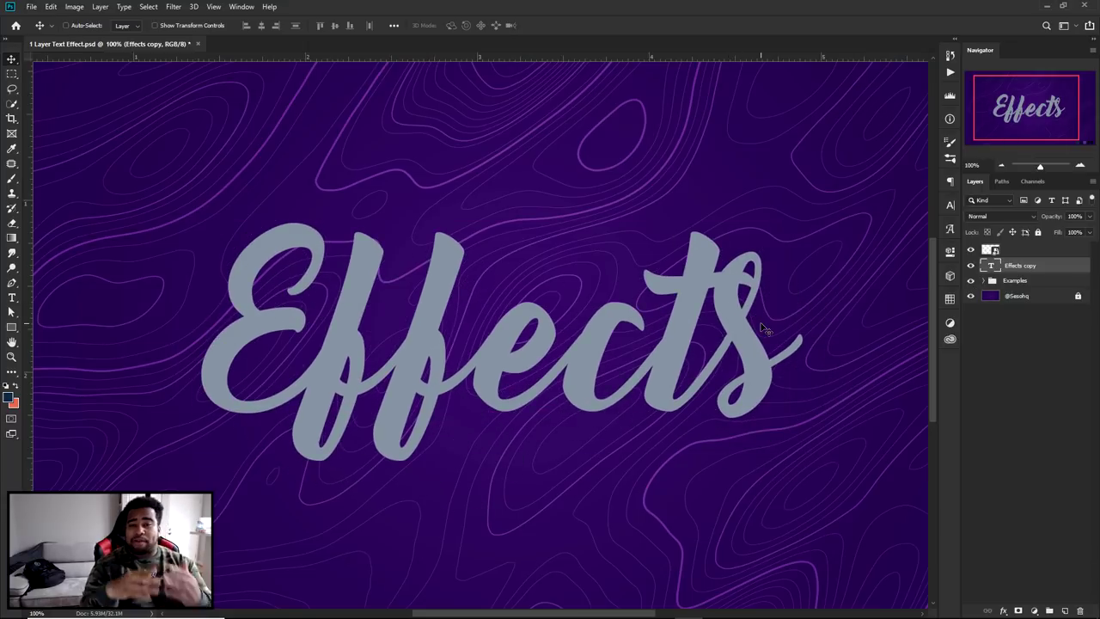
Check the plain Effects text's font in the character settings and shift the text slightly right and down.
click(950, 205)
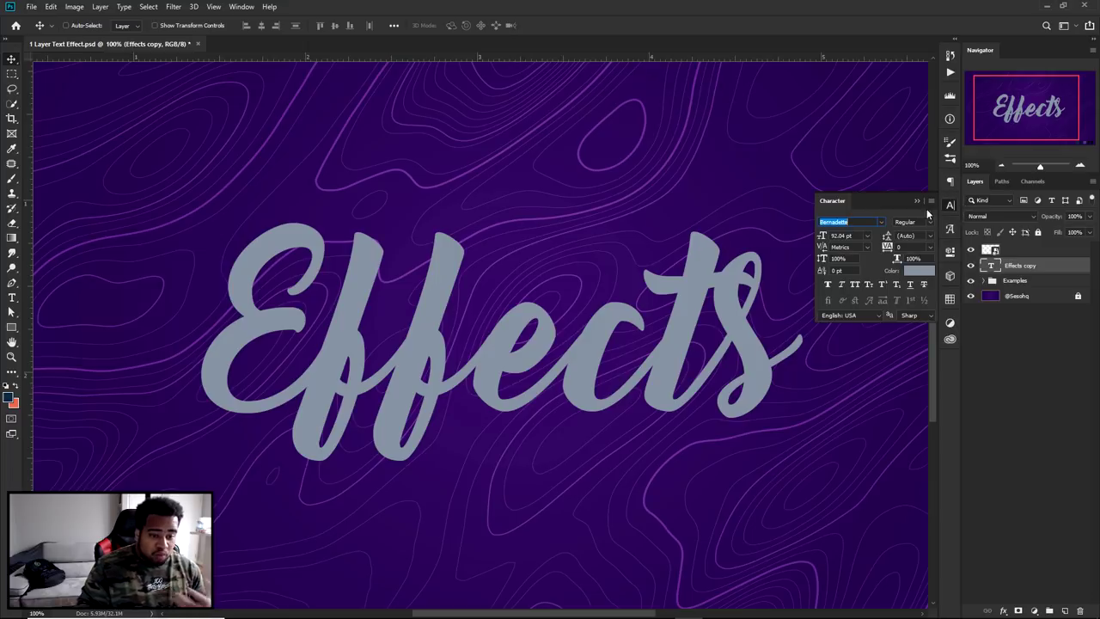
click(864, 220)
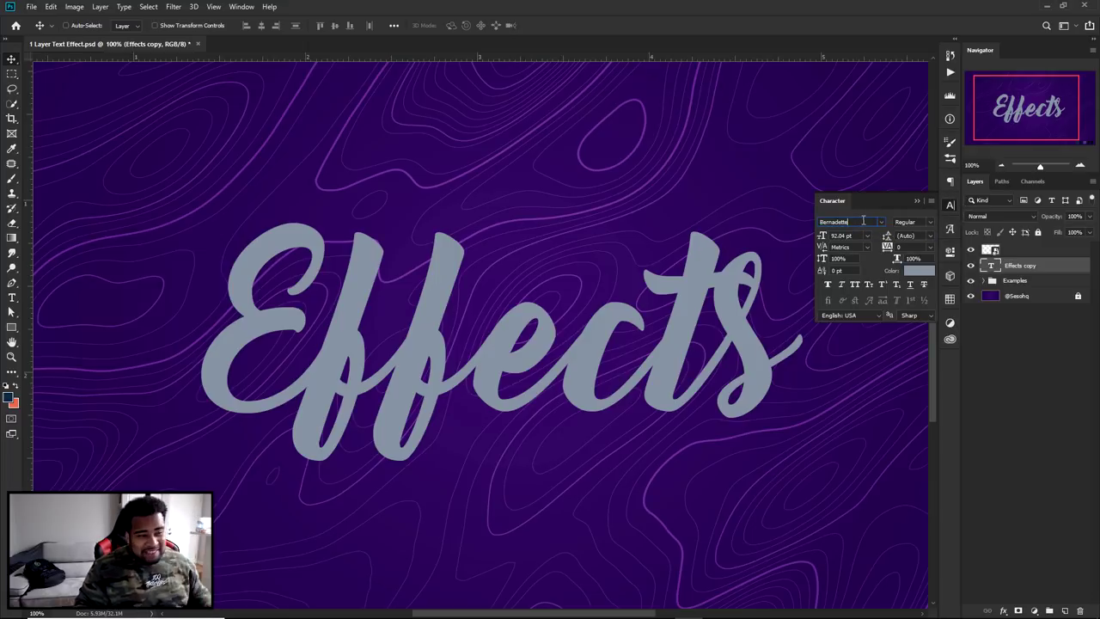
drag(850, 222, 808, 215)
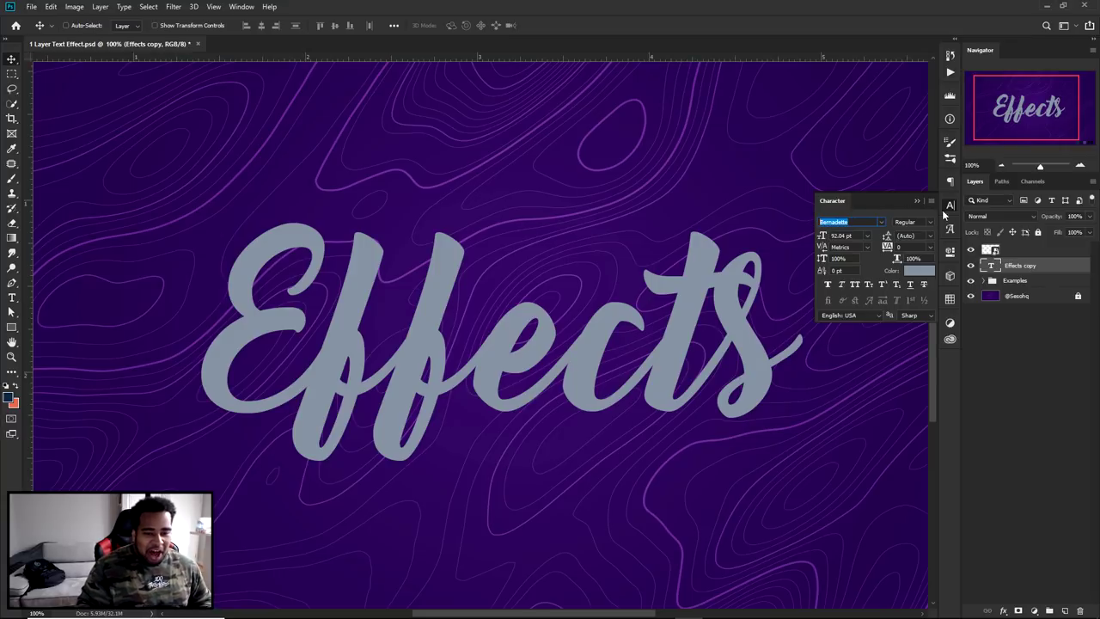
click(691, 279)
drag(691, 279, 746, 296)
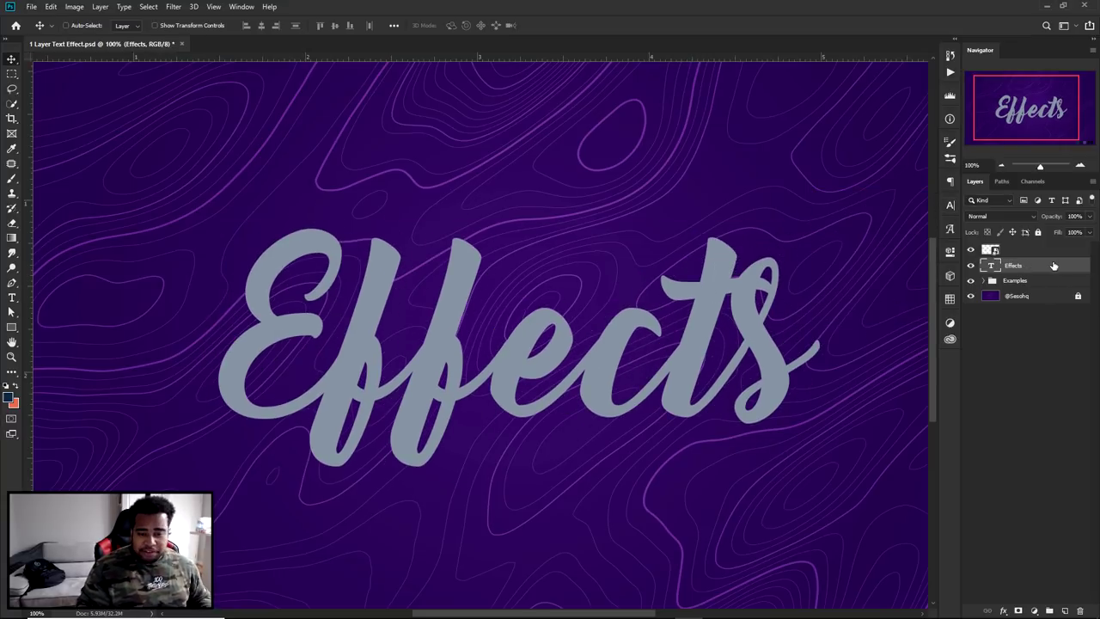
Open the plain Effects layer's style settings and reset the list of effects to its default.
double_click(1054, 265)
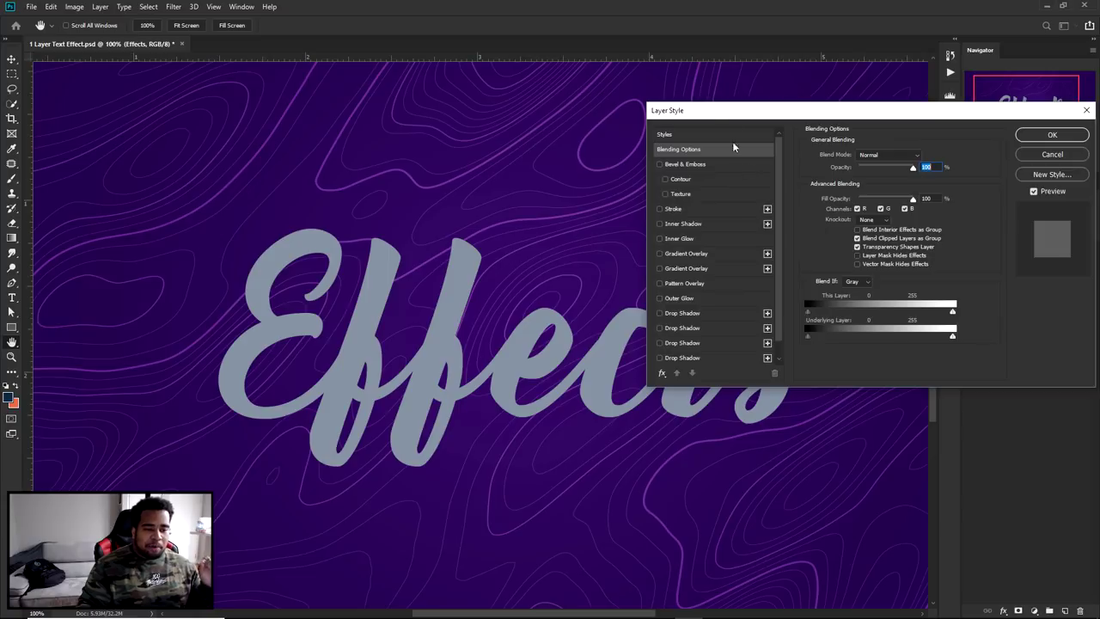
click(661, 372)
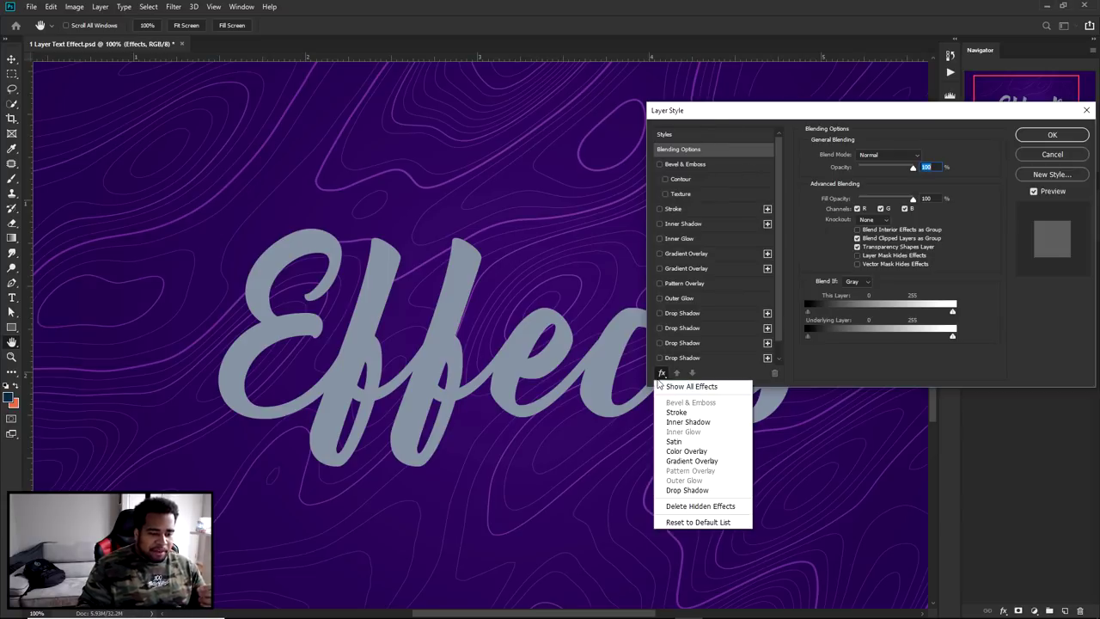
click(688, 386)
scroll(703, 294, down, 3)
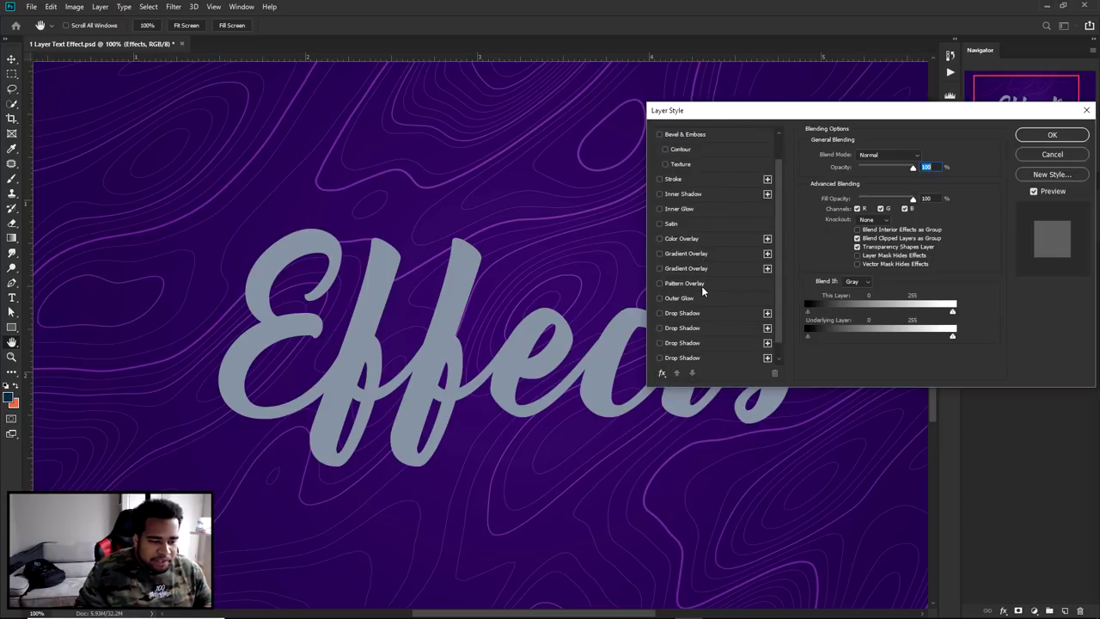
click(662, 373)
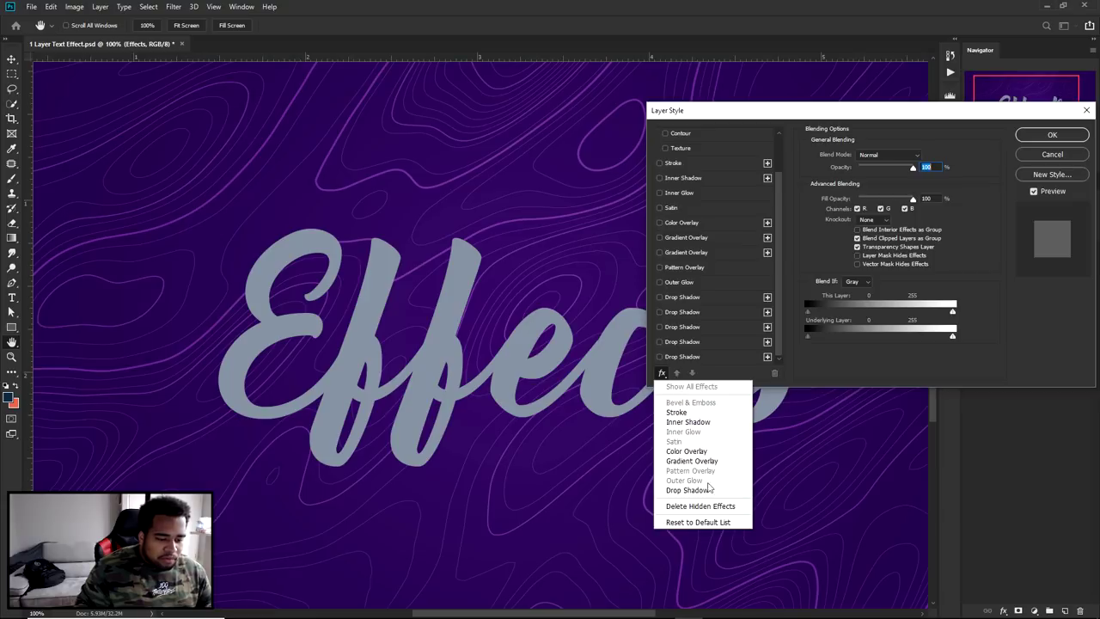
click(698, 522)
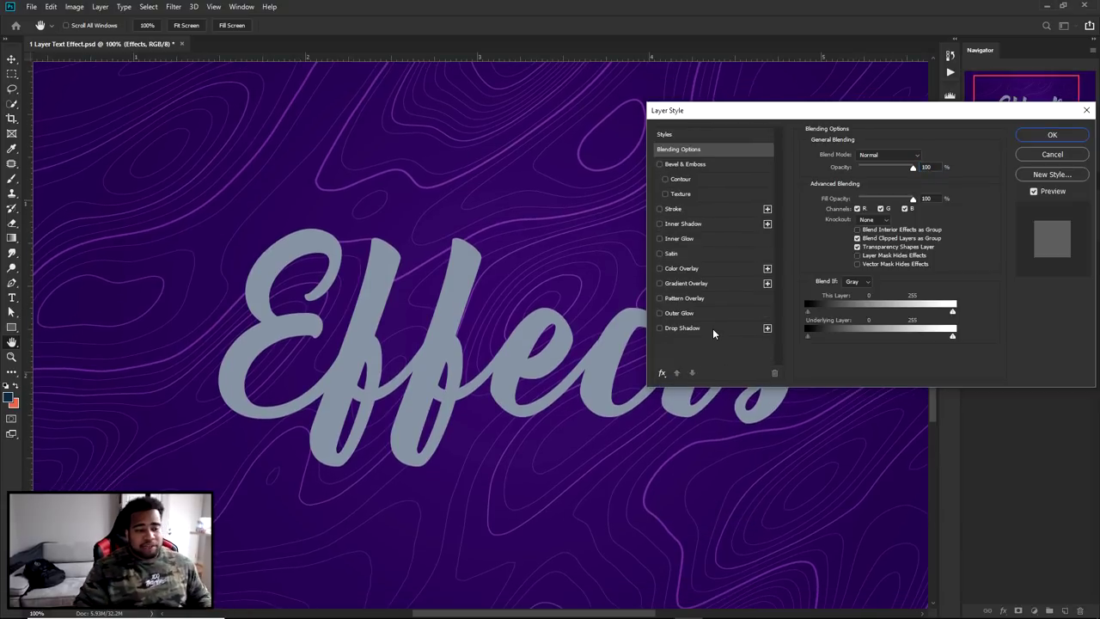
Enable a Gradient Overlay on the Effects text with Normal blend mode and 100% opacity.
click(688, 285)
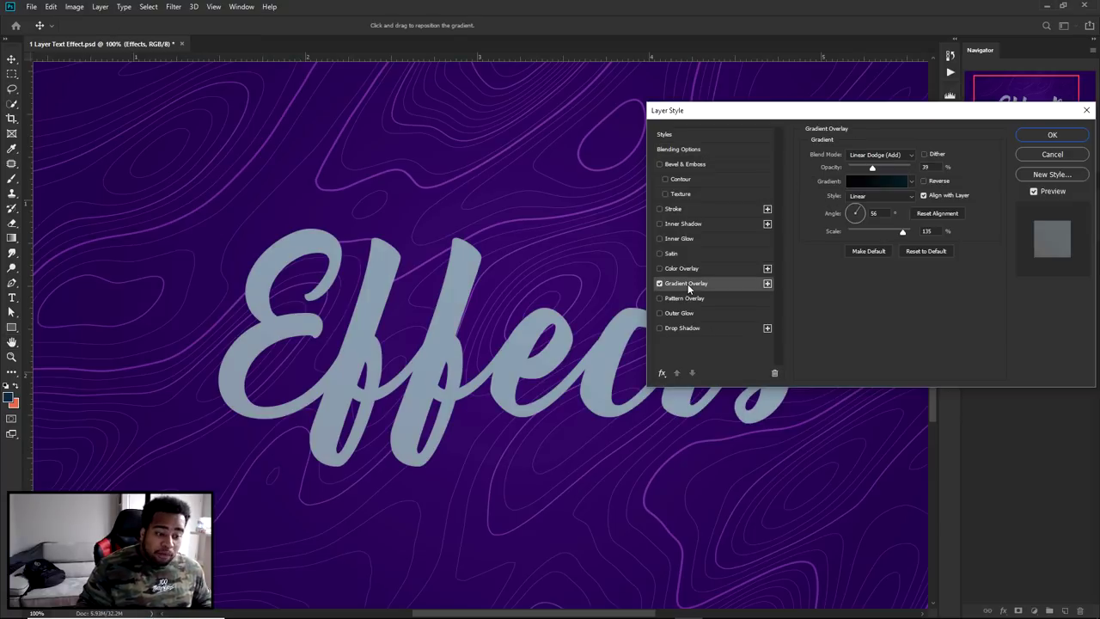
click(873, 158)
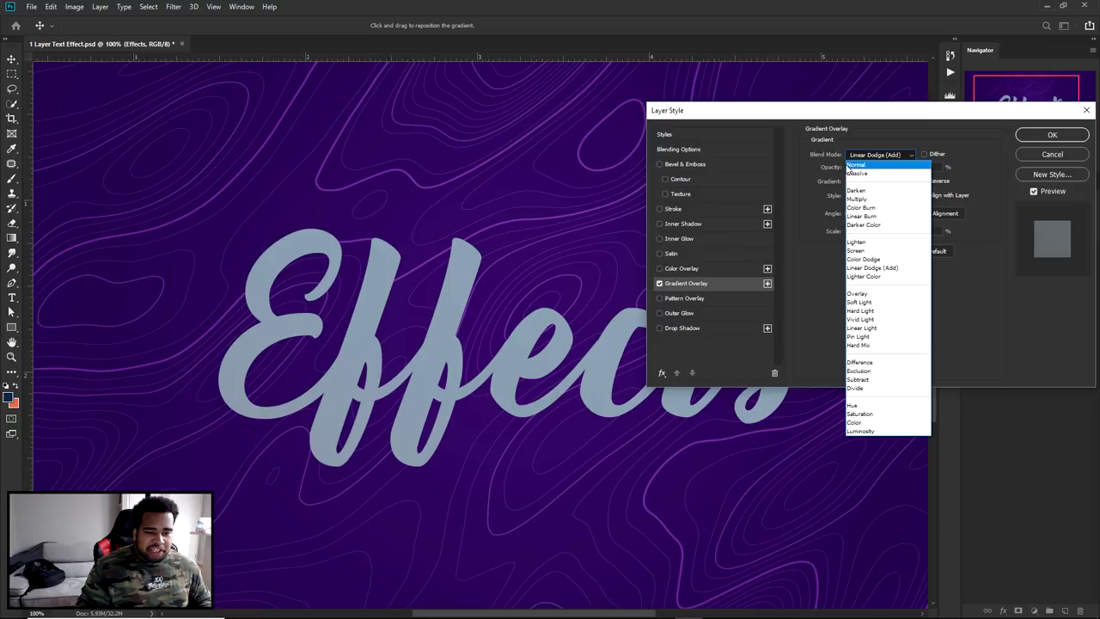
click(856, 164)
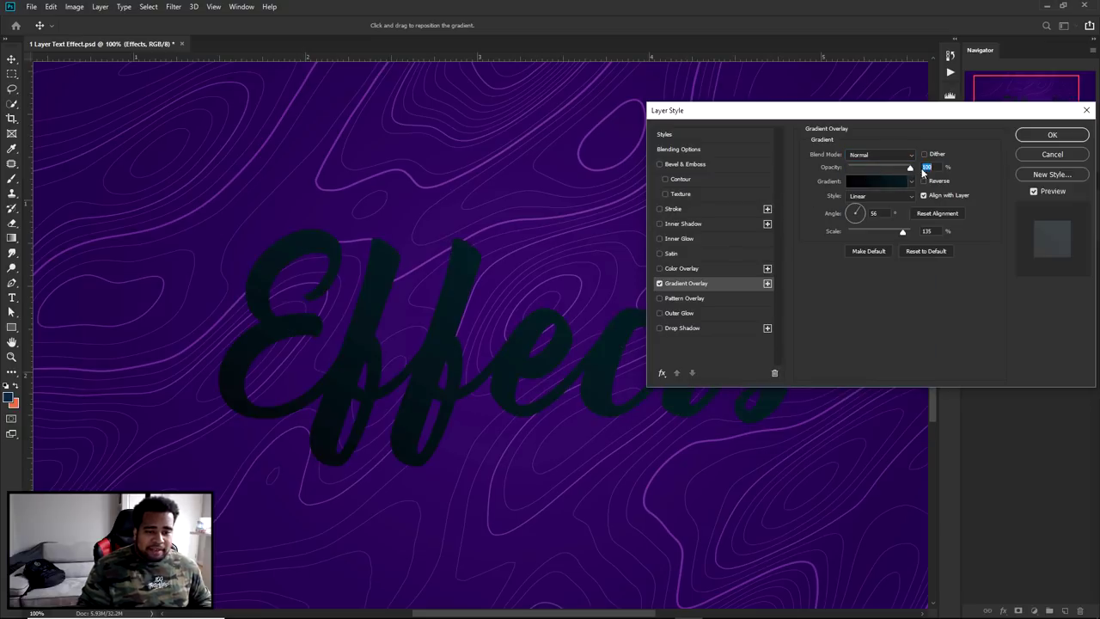
Apply the pale blue gradient preset to the Gradient Overlay and check the colours of both its end stops.
click(873, 180)
drag(949, 208, 951, 272)
click(835, 272)
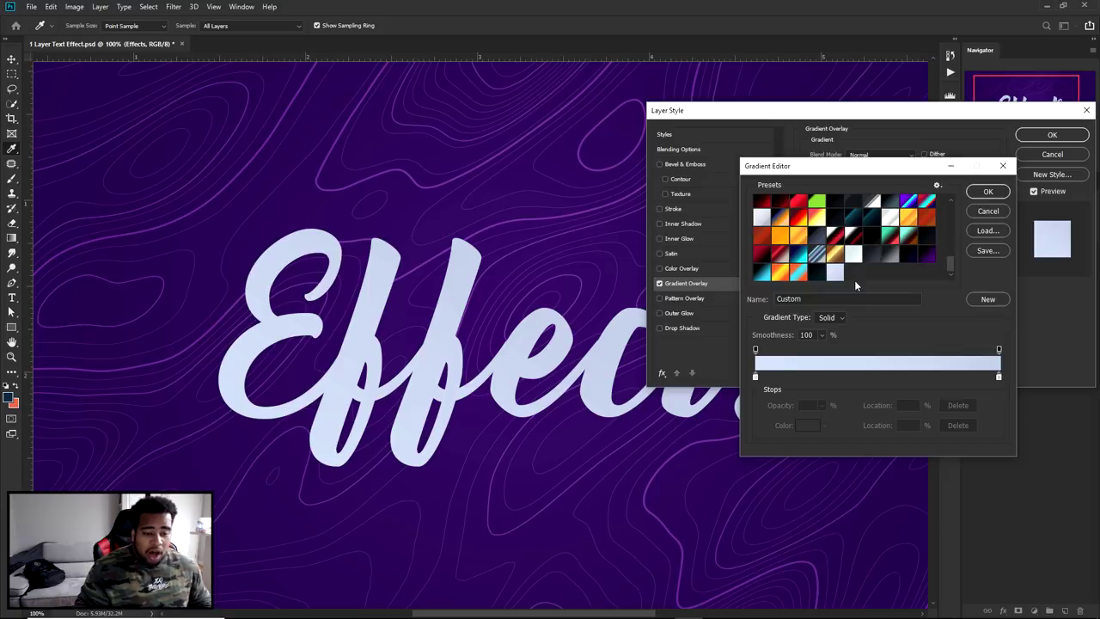
double_click(755, 377)
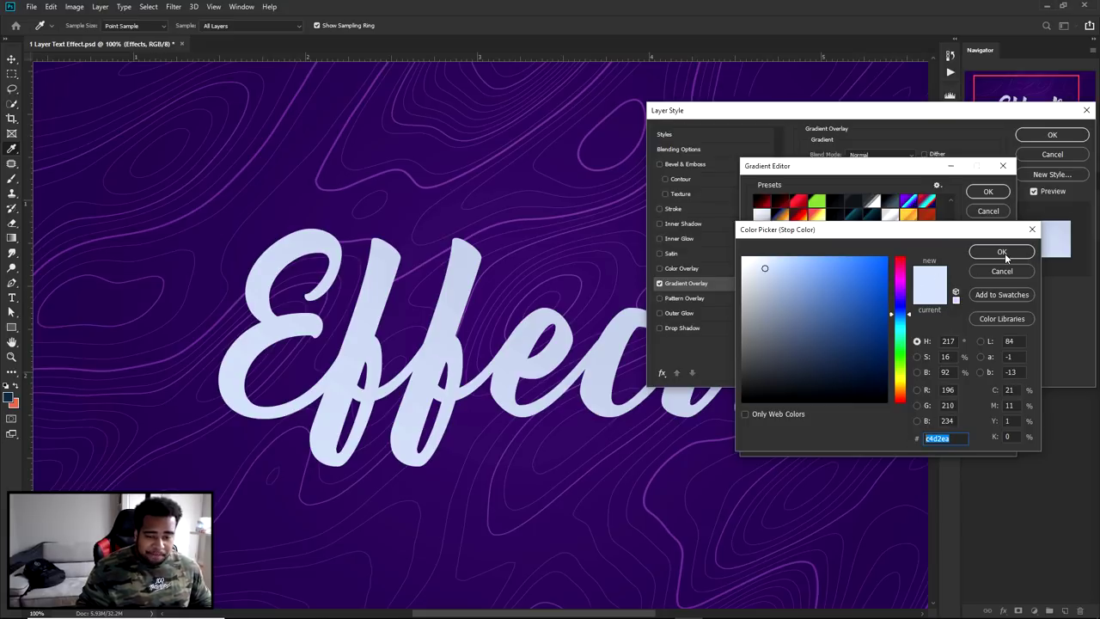
click(1002, 252)
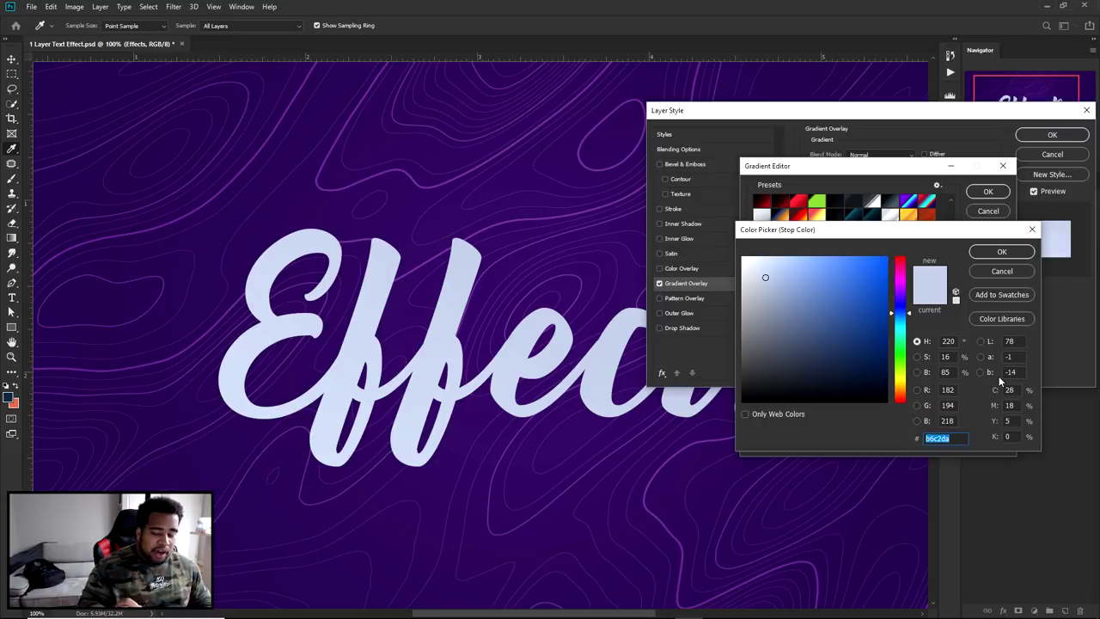
click(1000, 252)
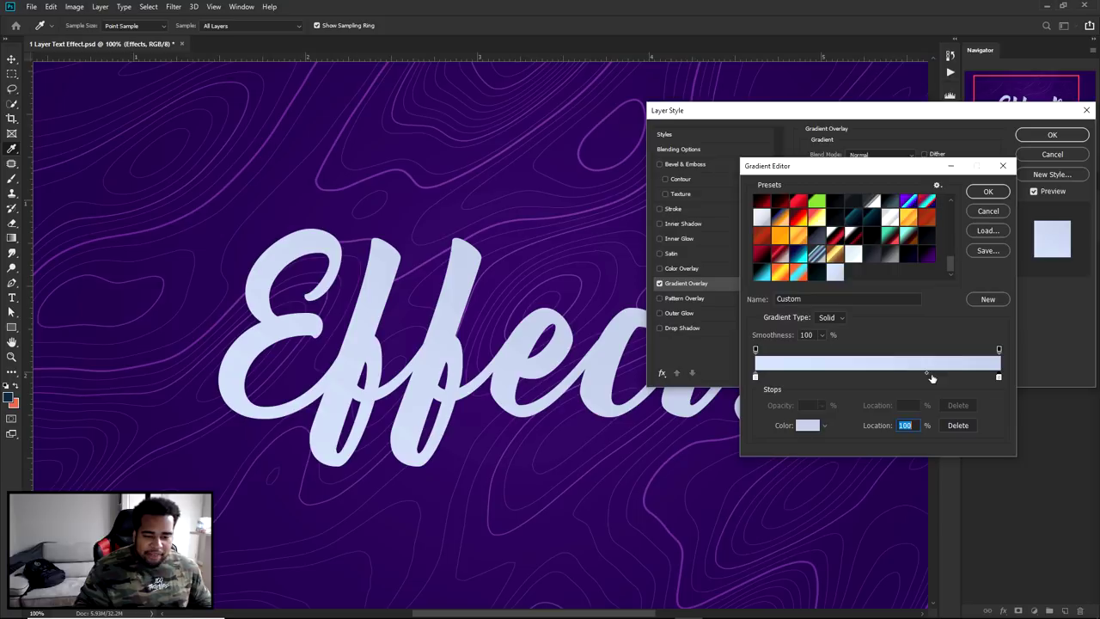
Try a saturated blue end stop in the gradient and shift the midpoint between the stops to 92%.
drag(926, 372, 879, 382)
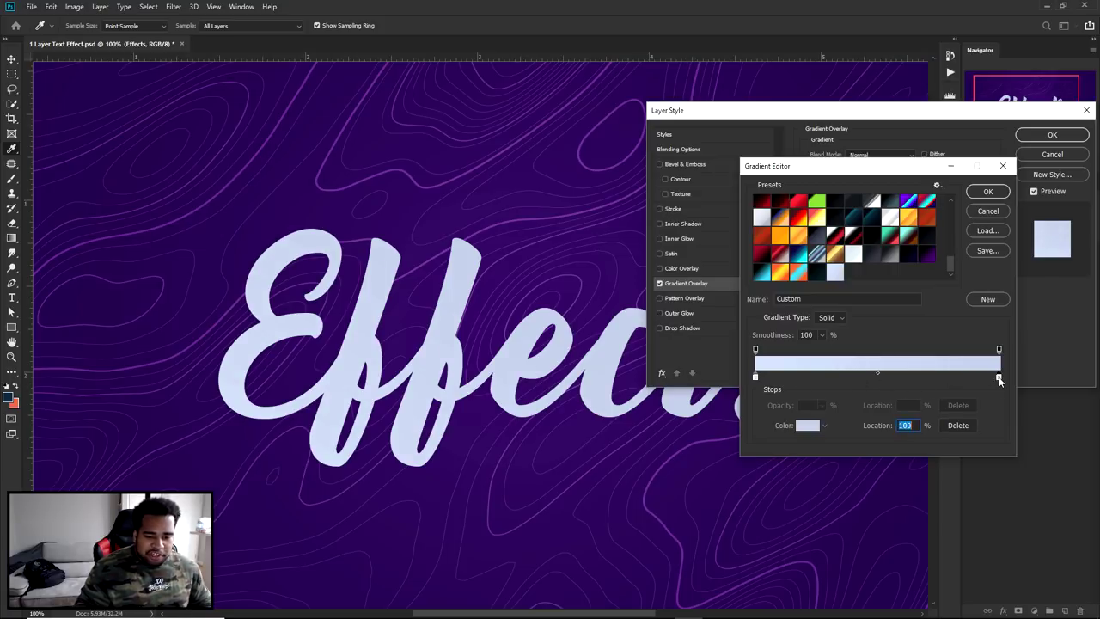
double_click(998, 378)
click(845, 274)
click(1001, 252)
click(877, 375)
drag(877, 374, 981, 375)
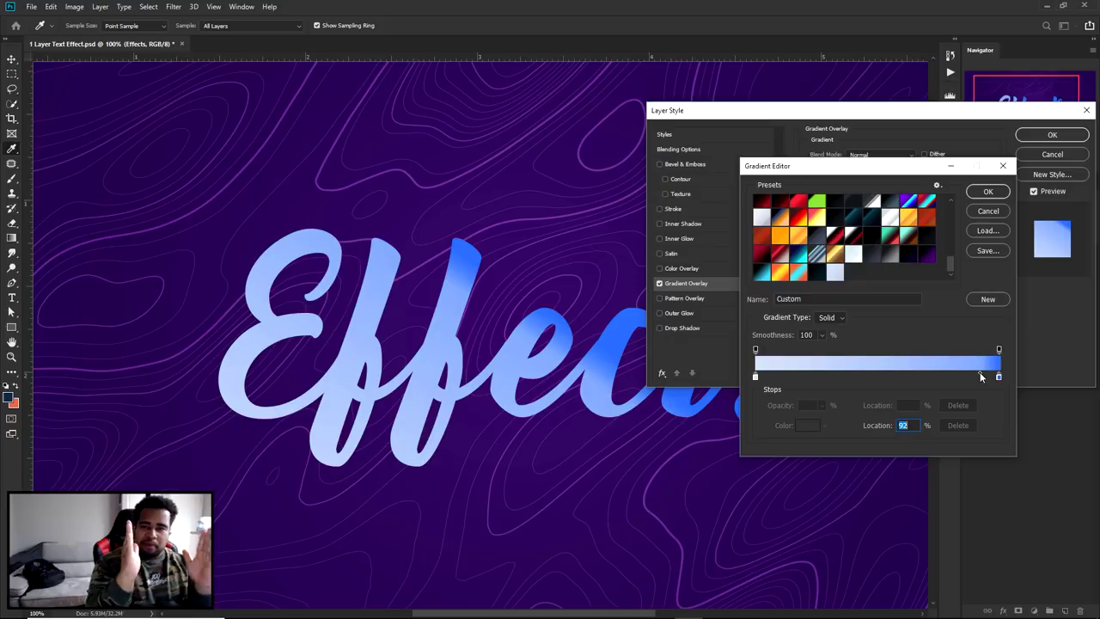
Try the gold gradient preset and shift its first midpoint to 90%.
click(834, 252)
click(863, 376)
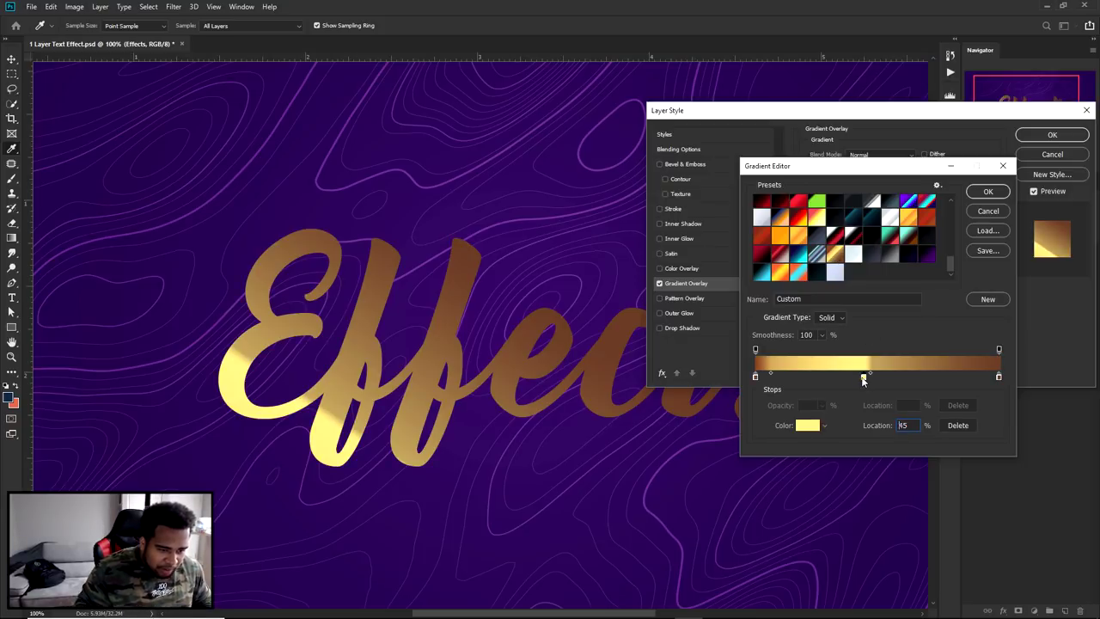
drag(771, 375, 852, 373)
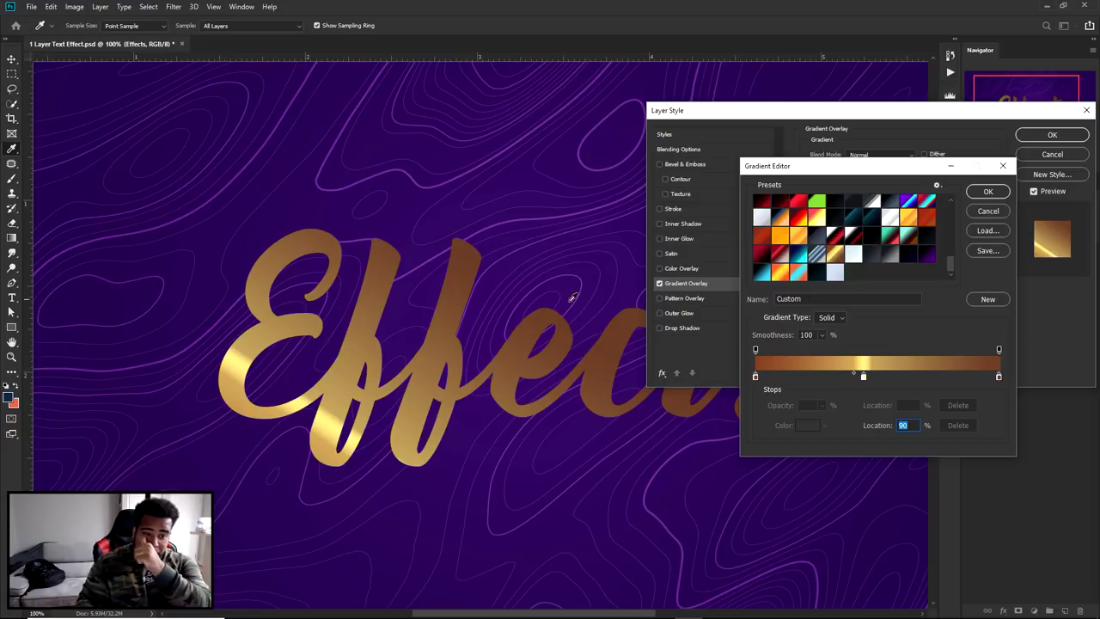
Return to the pale blue gradient preset and apply it to the Gradient Overlay.
click(834, 274)
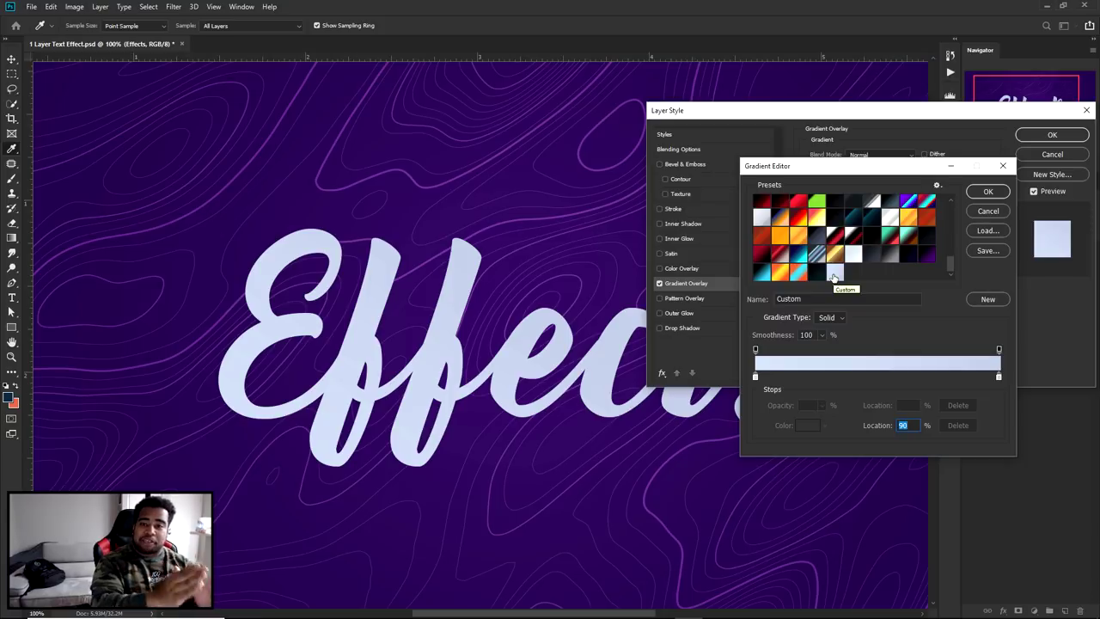
click(998, 376)
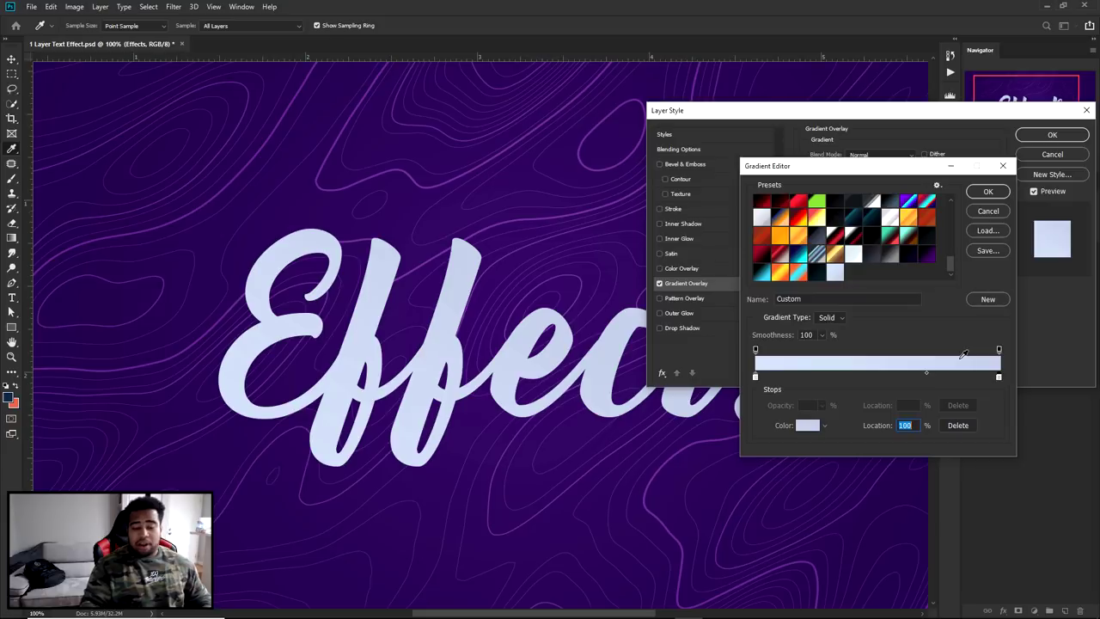
click(988, 192)
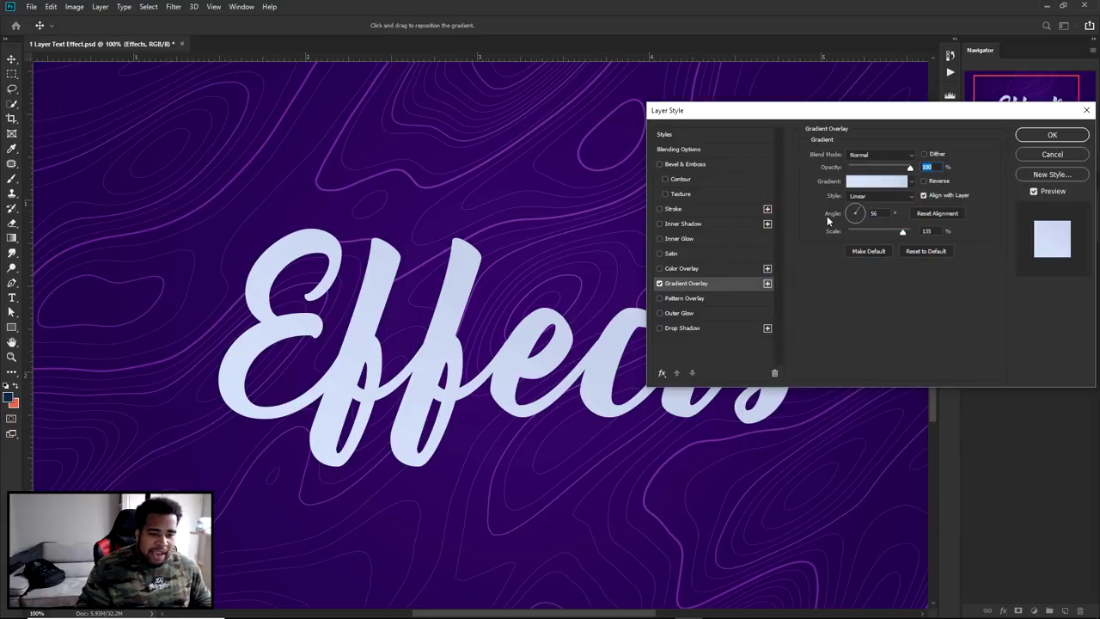
Add a second Gradient Overlay to the text with Linear Dodge (Add) blending and 55% opacity.
click(768, 283)
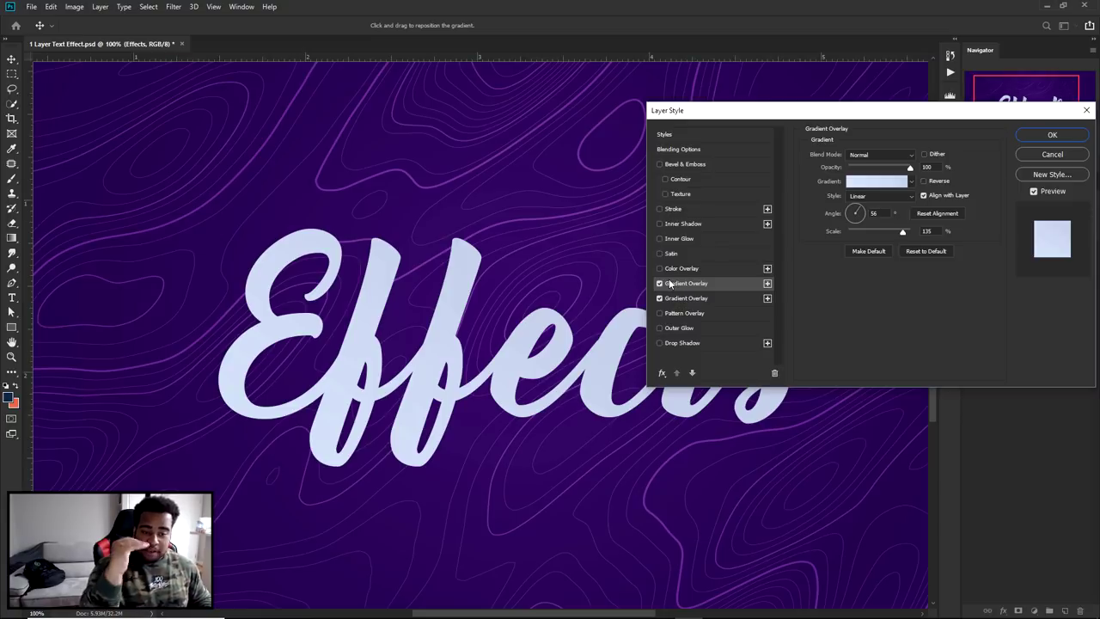
click(876, 155)
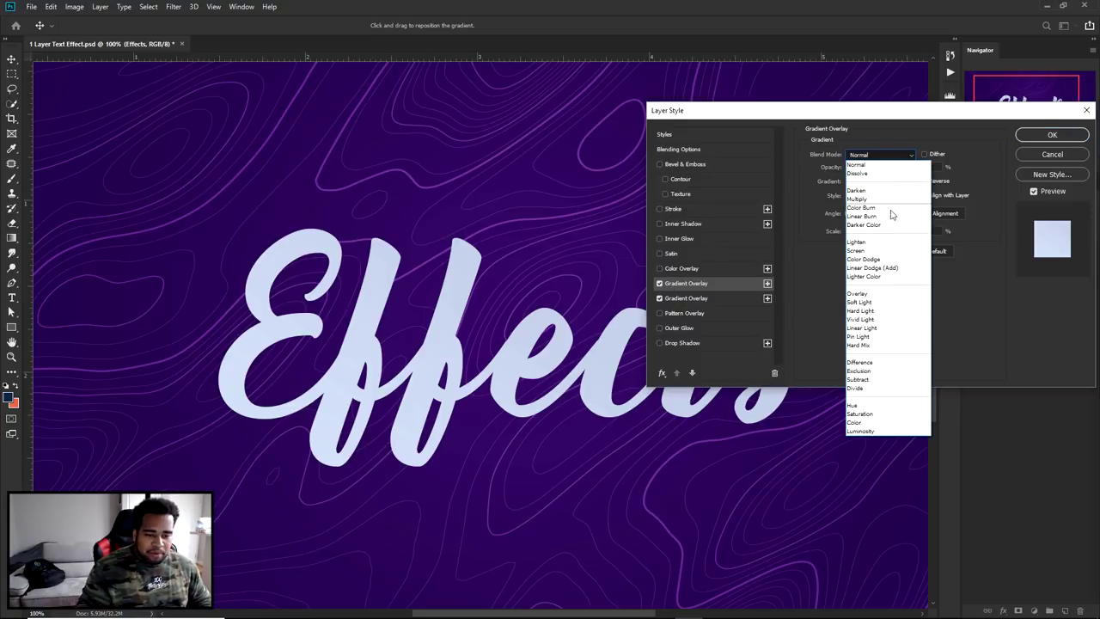
click(872, 267)
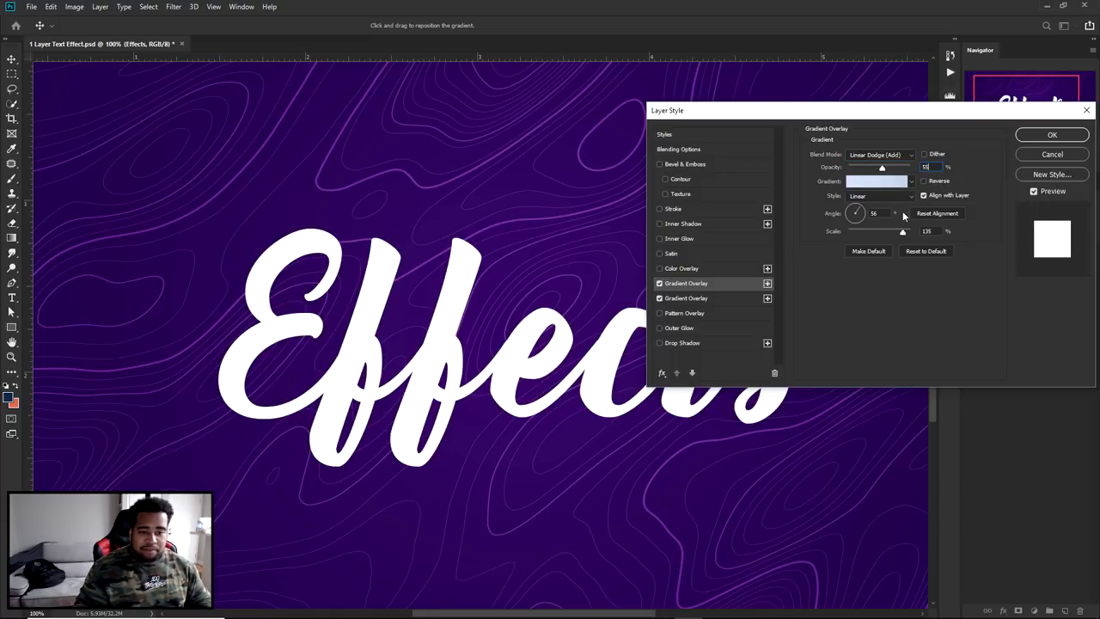
Apply the near-black to dark teal gradient preset to the upper Gradient Overlay and compare the text with it off and on.
click(873, 181)
drag(950, 222, 952, 270)
click(813, 277)
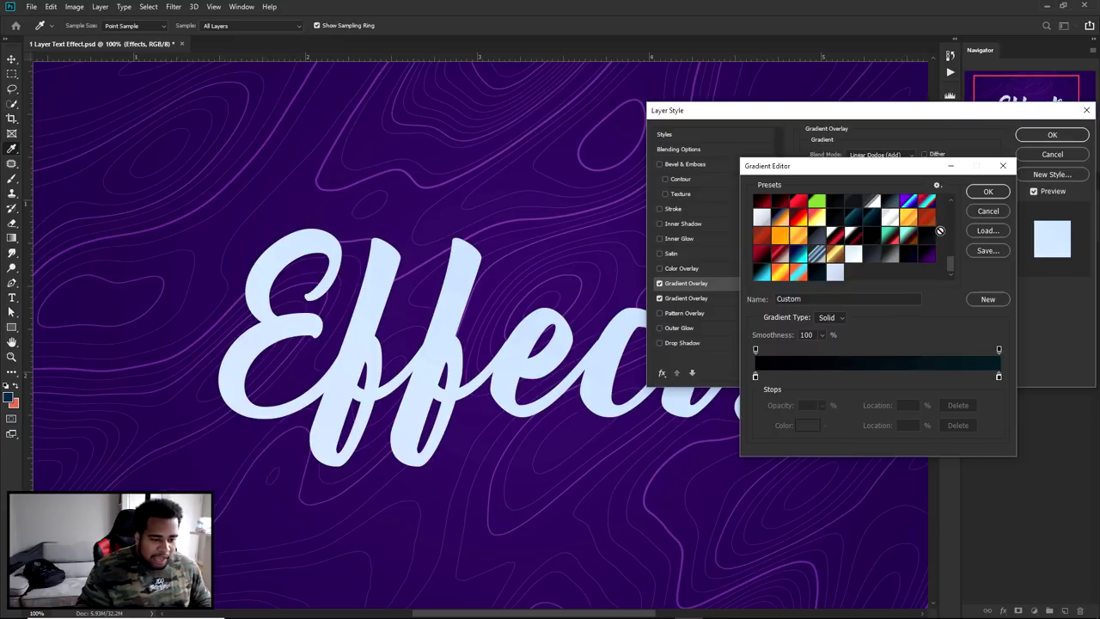
click(988, 192)
double_click(660, 285)
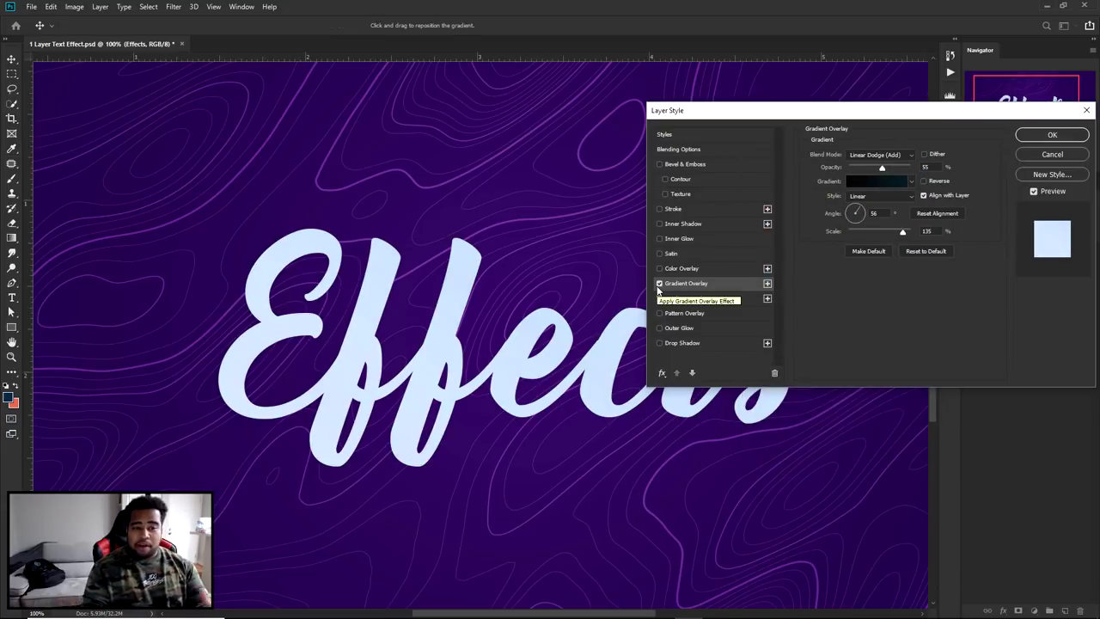
Inspect the colour values of both end stops in the upper overlay's dark gradient.
click(879, 180)
double_click(755, 375)
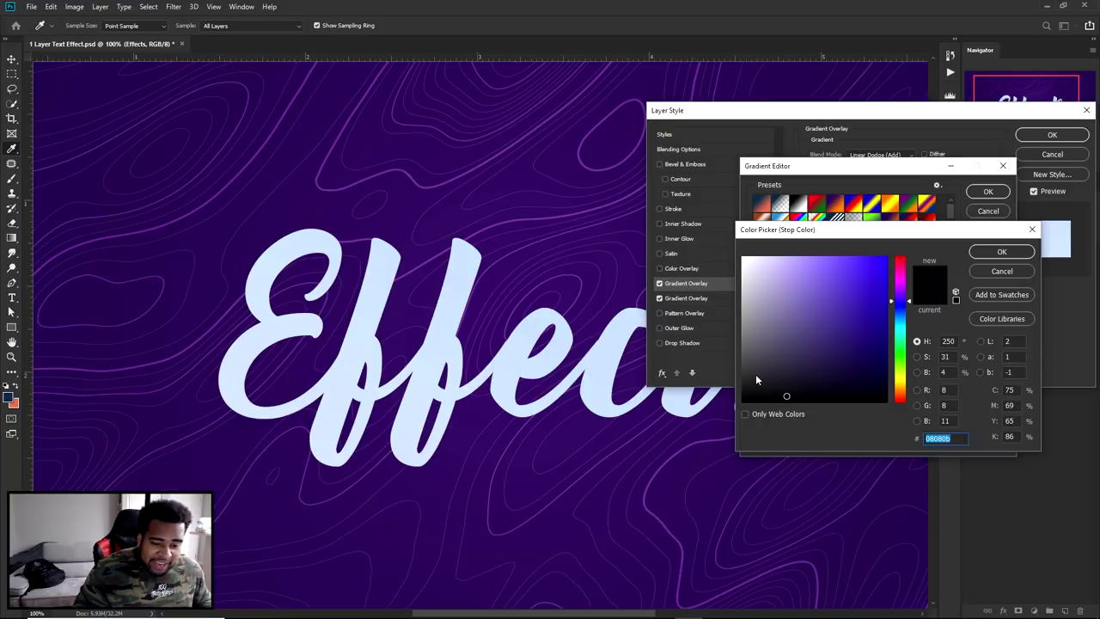
click(1001, 251)
double_click(998, 375)
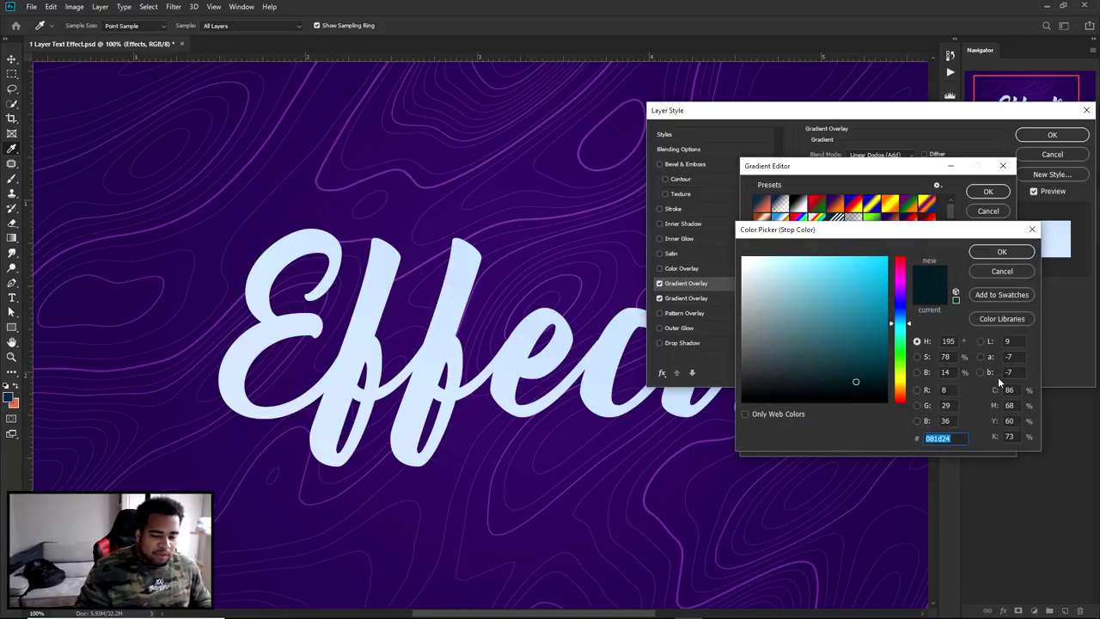
click(1008, 254)
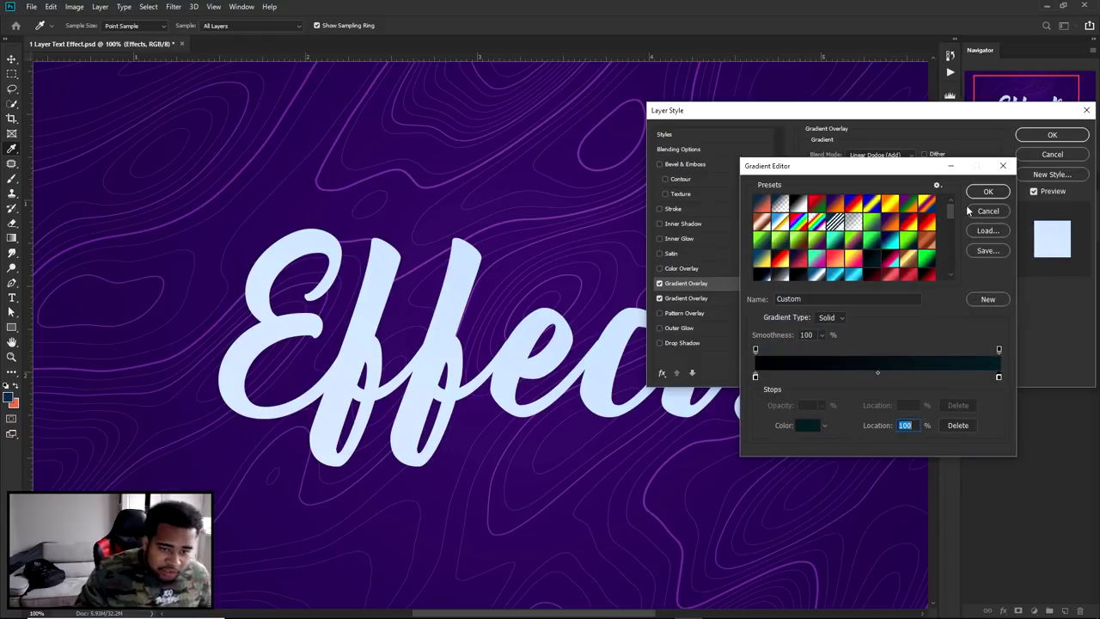
click(989, 192)
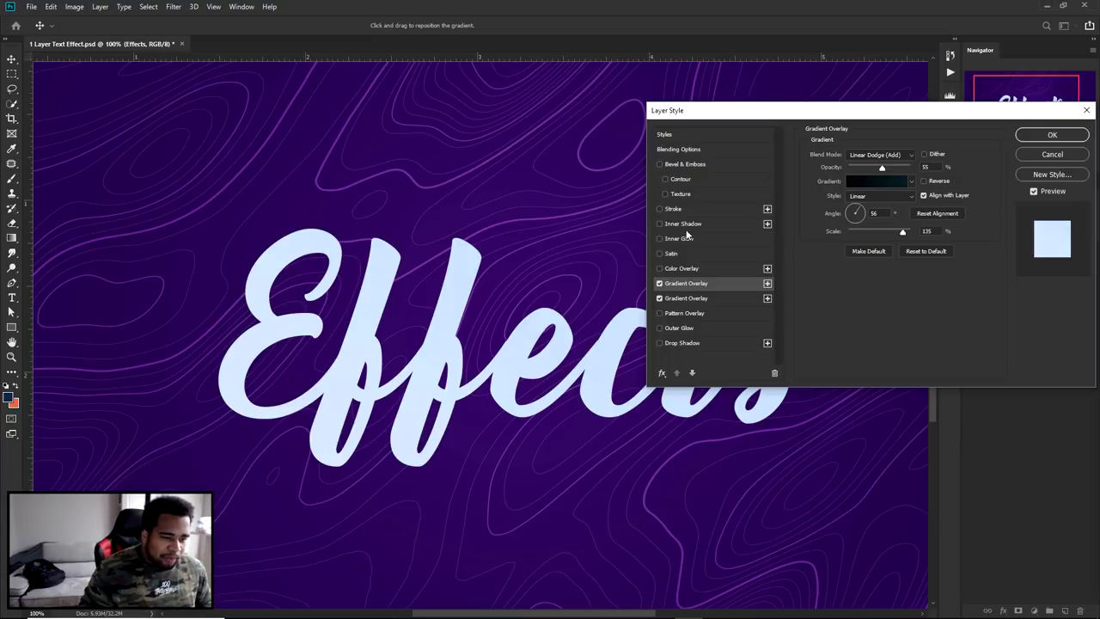
Enable a 1 px Outside Stroke on the text with Normal blending, 100% opacity and the light blue colour 64ceff.
click(673, 211)
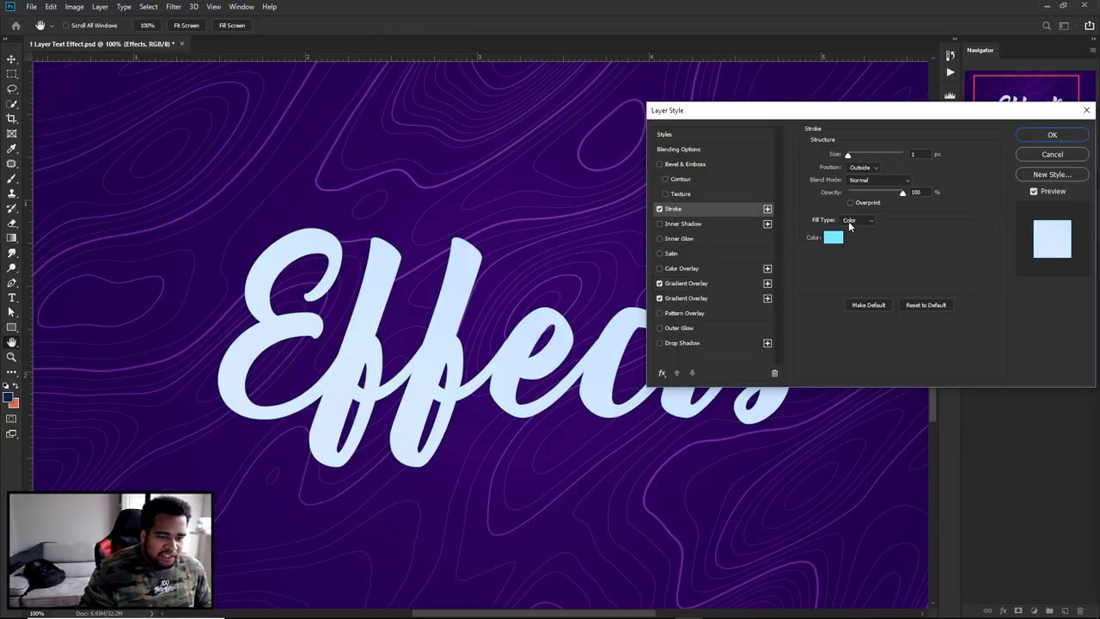
click(914, 155)
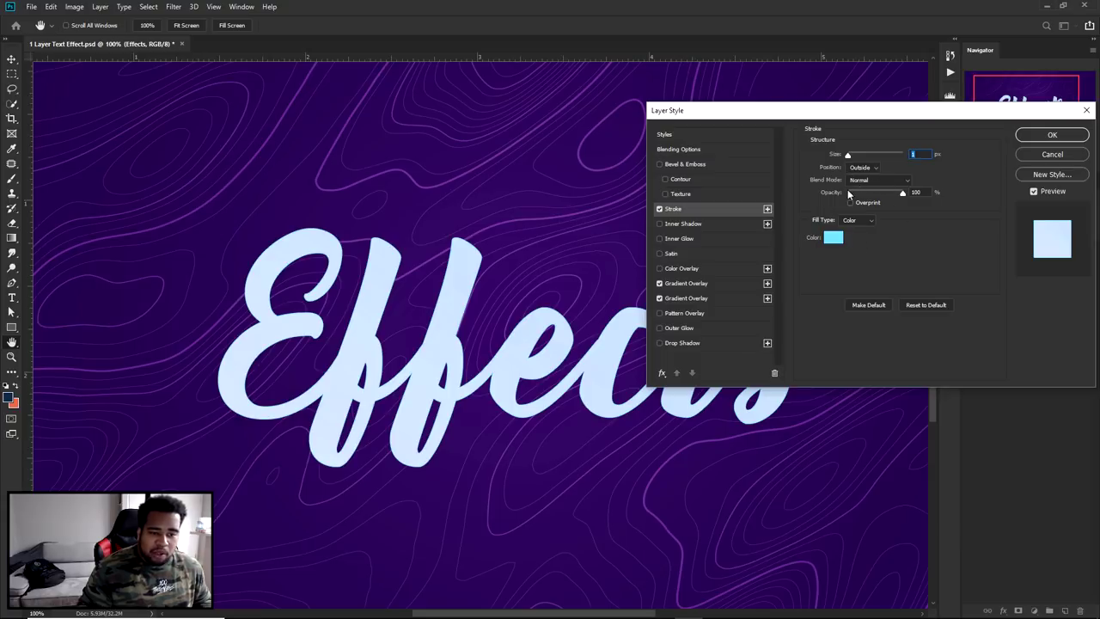
click(833, 238)
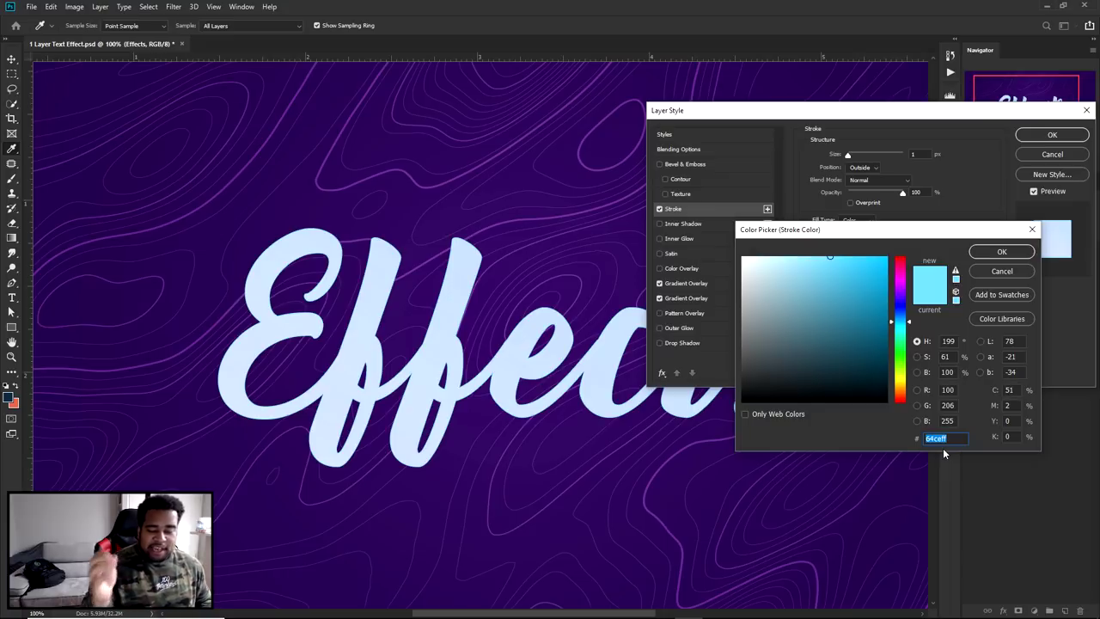
click(1004, 252)
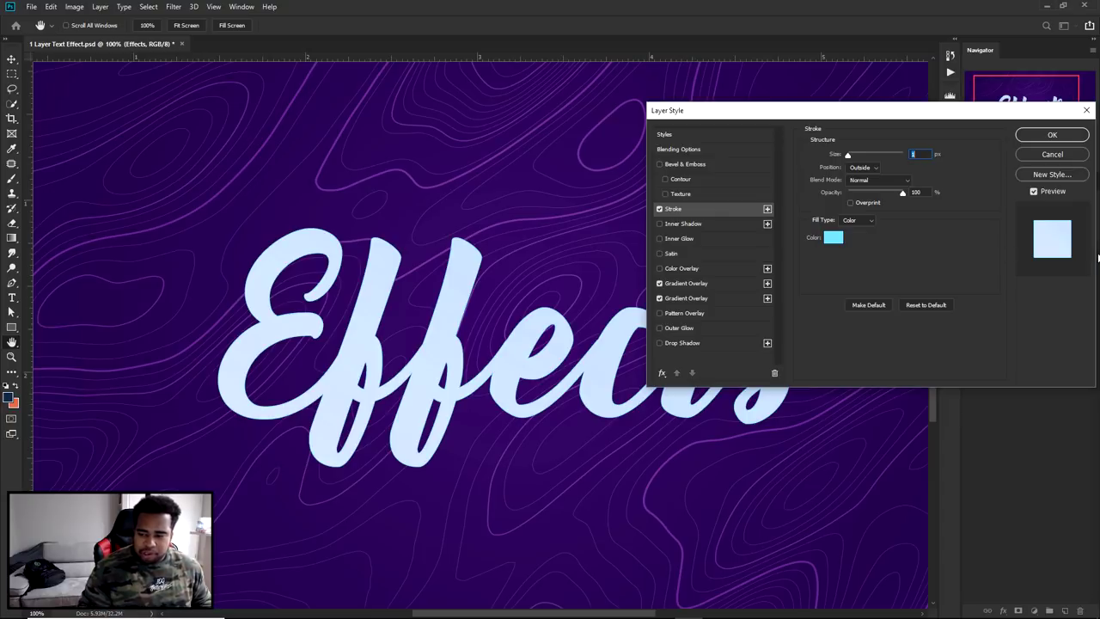
Enable an Inner Glow on the text and set its colour to the light grey-blue bbc5d2.
click(673, 237)
click(920, 169)
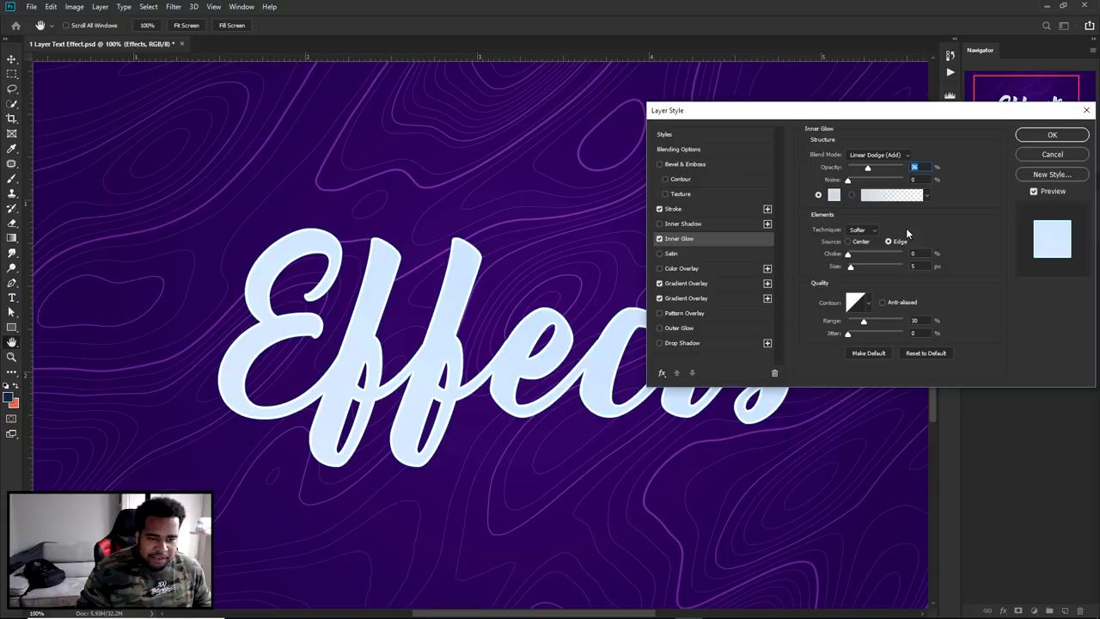
key(Tab)
click(837, 197)
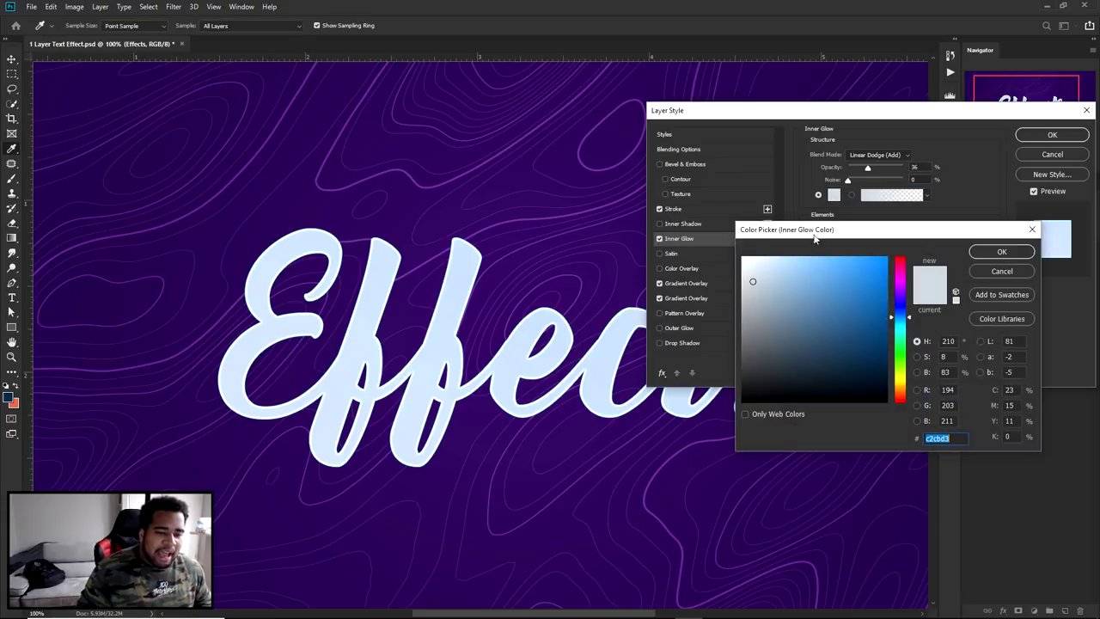
drag(815, 229, 535, 158)
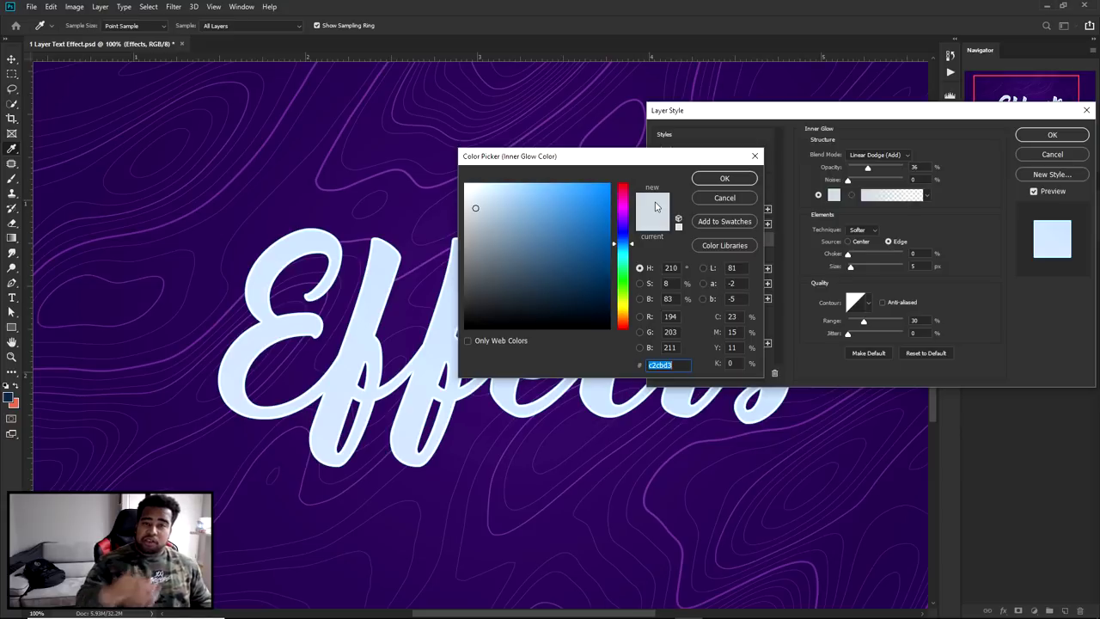
click(376, 286)
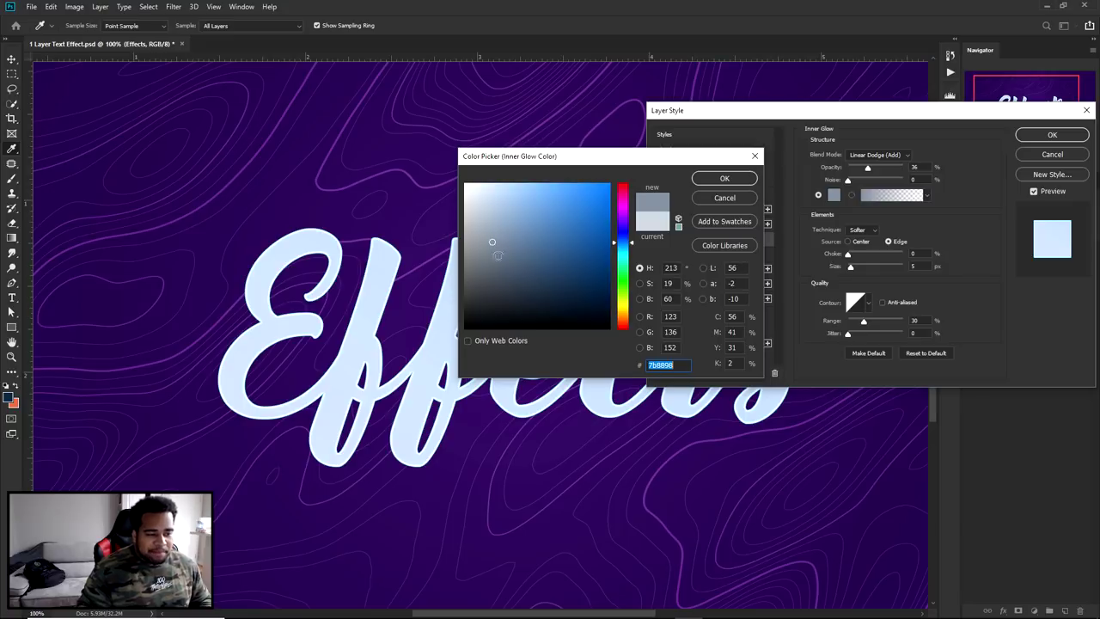
mouse_move(496, 243)
mouse_down()
mouse_move(467, 185)
mouse_move(491, 216)
mouse_move(490, 238)
mouse_move(517, 211)
mouse_move(471, 180)
mouse_move(495, 246)
mouse_move(473, 181)
mouse_move(504, 224)
mouse_move(494, 243)
mouse_move(480, 209)
mouse_up()
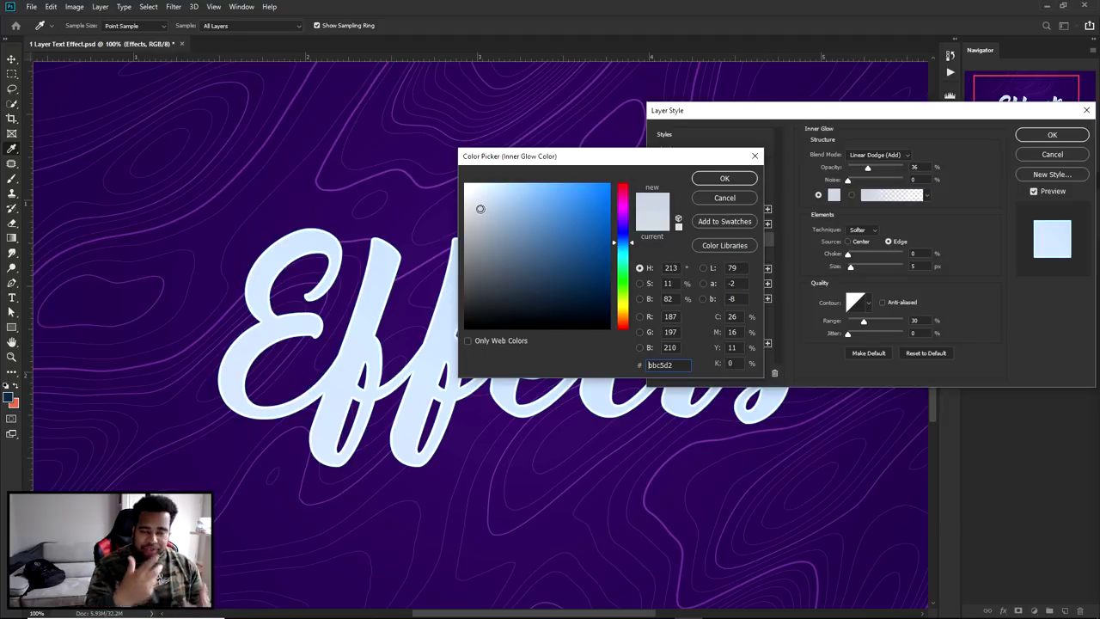
click(724, 178)
Set the Inner Glow to Linear Dodge (Add) blending at 40% opacity and compare the text with it off and on.
click(859, 155)
click(855, 157)
double_click(914, 166)
text(40)
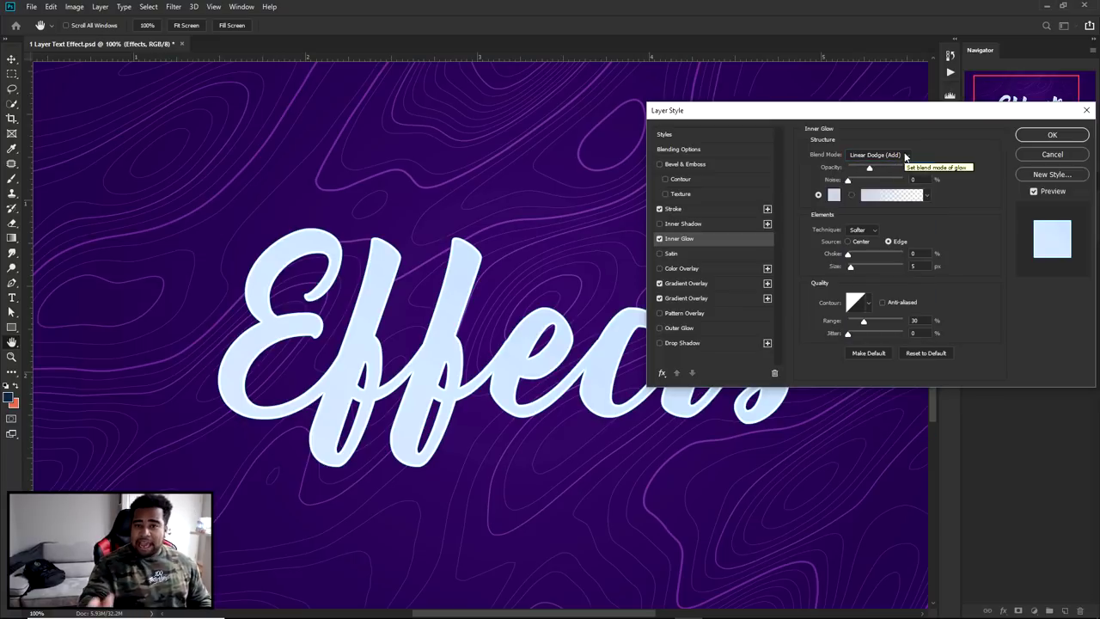
click(660, 238)
click(660, 238)
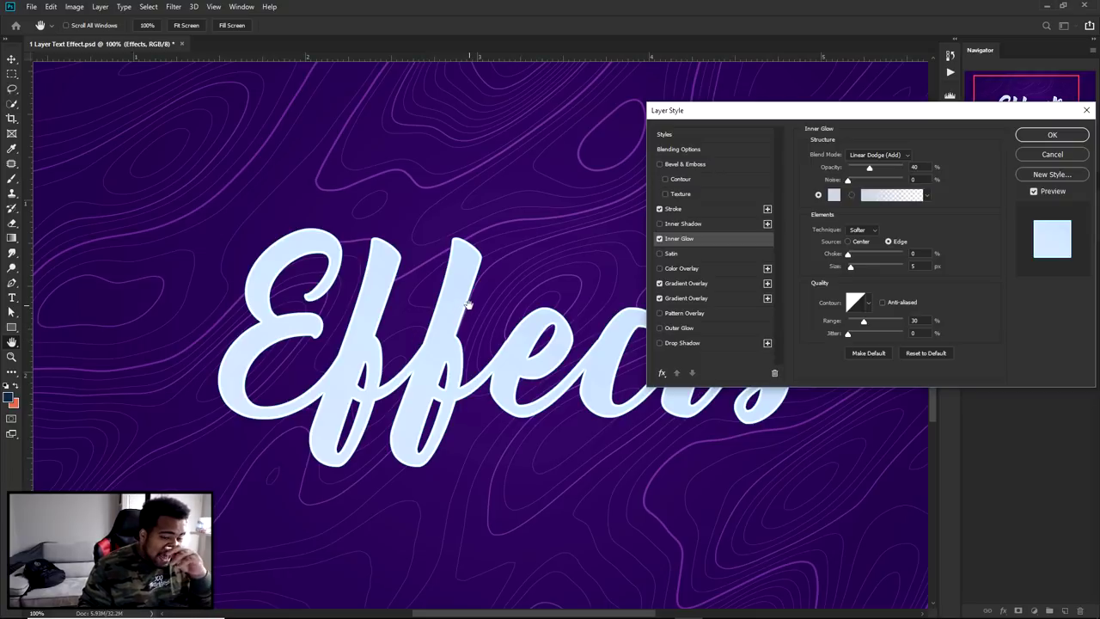
Choose the Softer technique for the Inner Glow and check its source, choke, size and range settings.
click(859, 231)
click(863, 241)
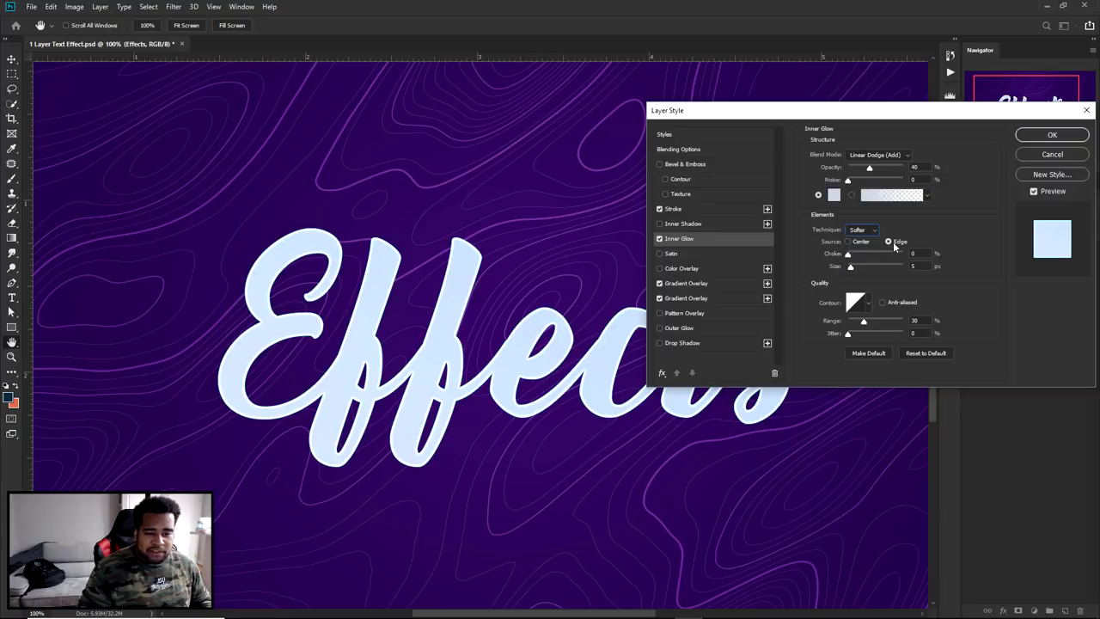
click(915, 253)
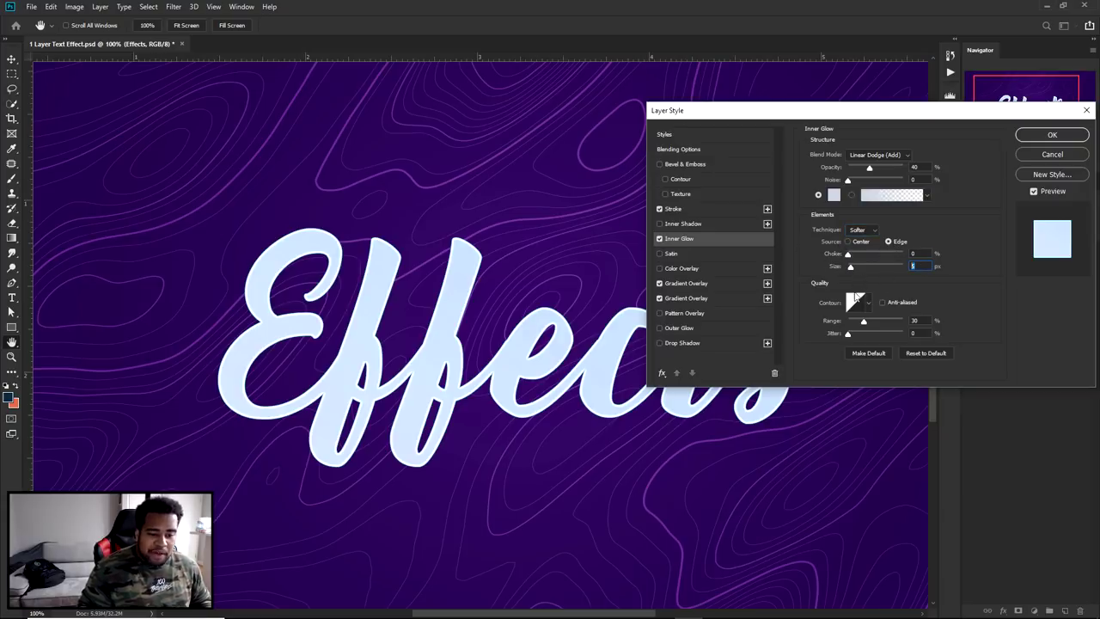
click(848, 321)
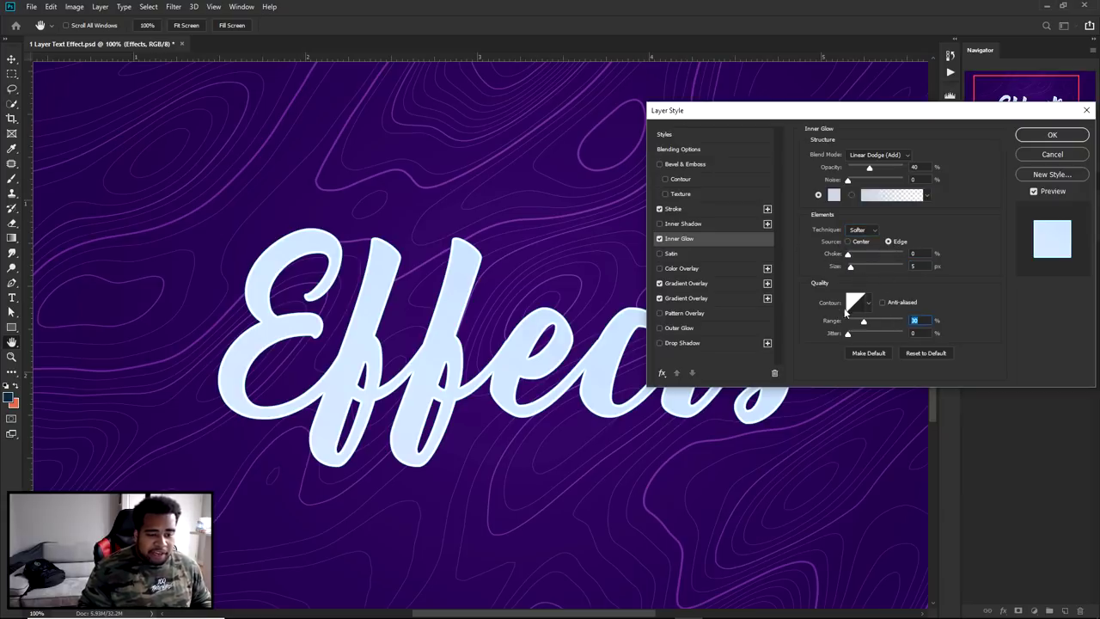
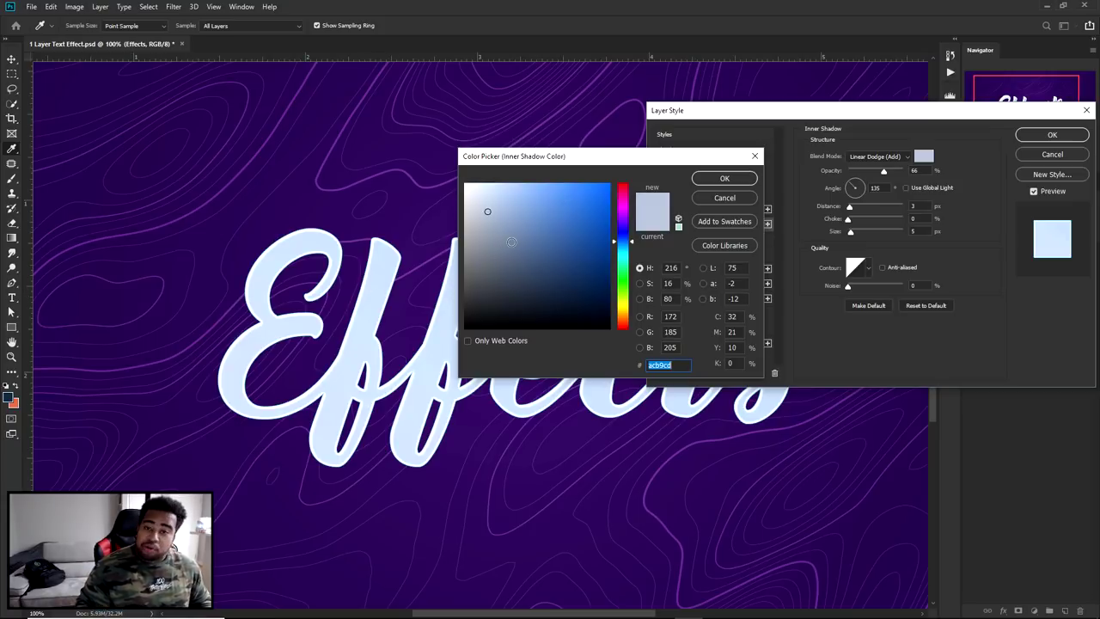
Accept the light grey-blue acb9cd for the Inner Shadow and set its opacity to 60%.
click(724, 178)
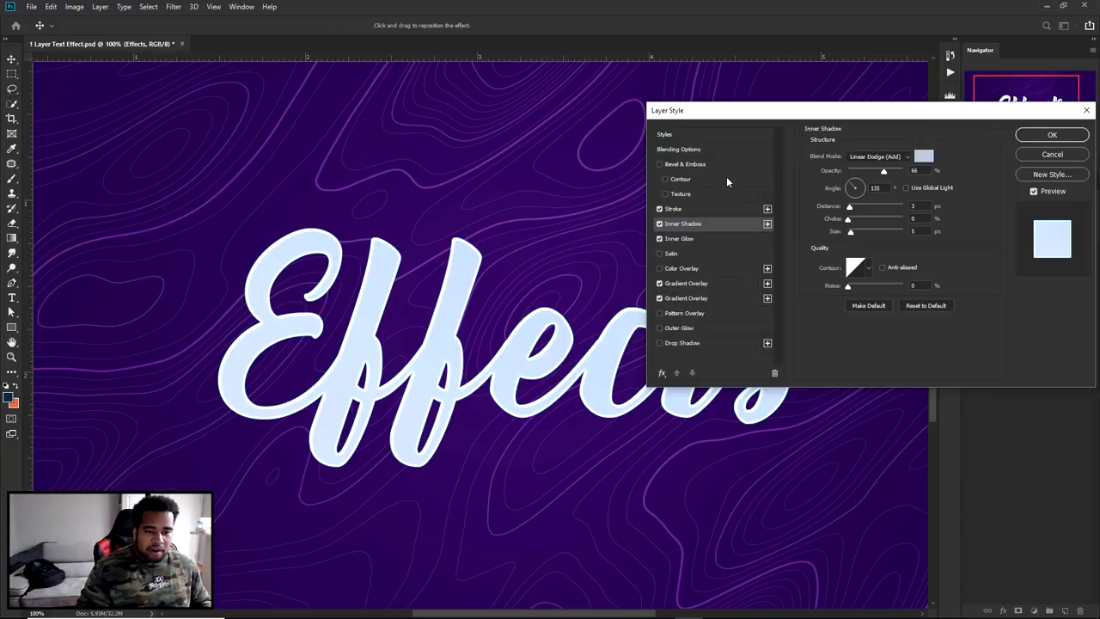
click(916, 171)
text(60)
key(Tab)
key(Tab)
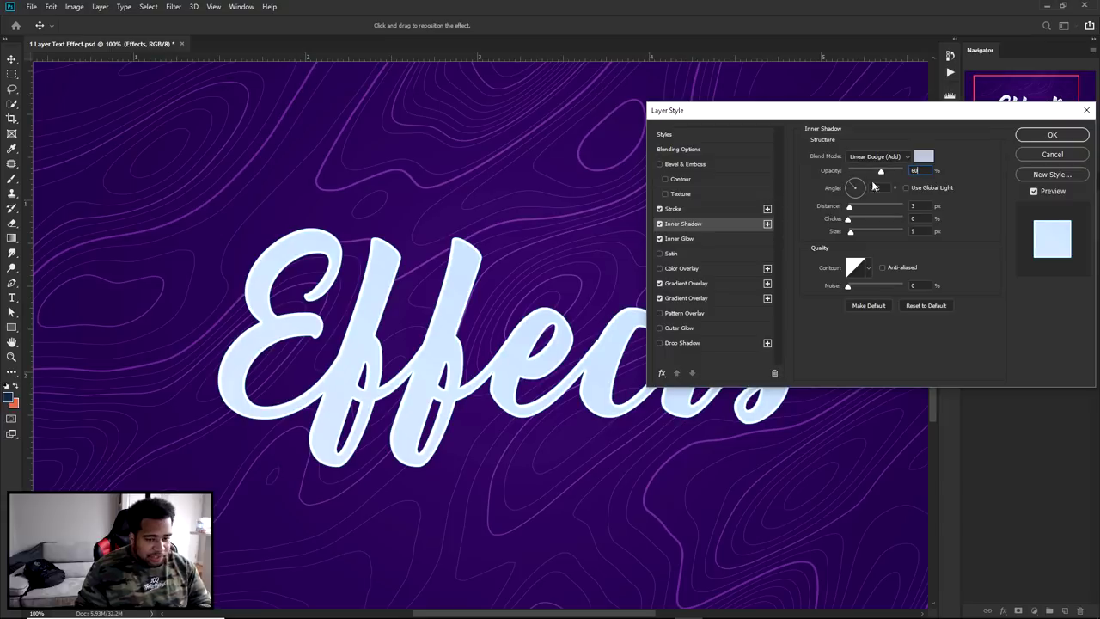
key(Tab)
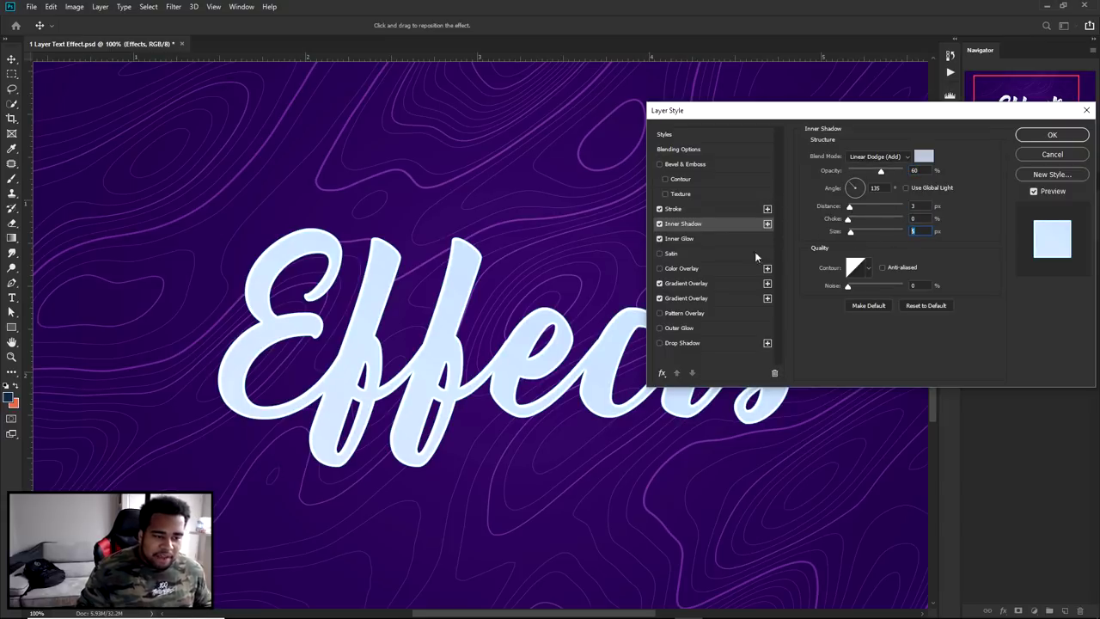
Compare the text with the Inner Shadow off and on.
click(660, 224)
click(659, 225)
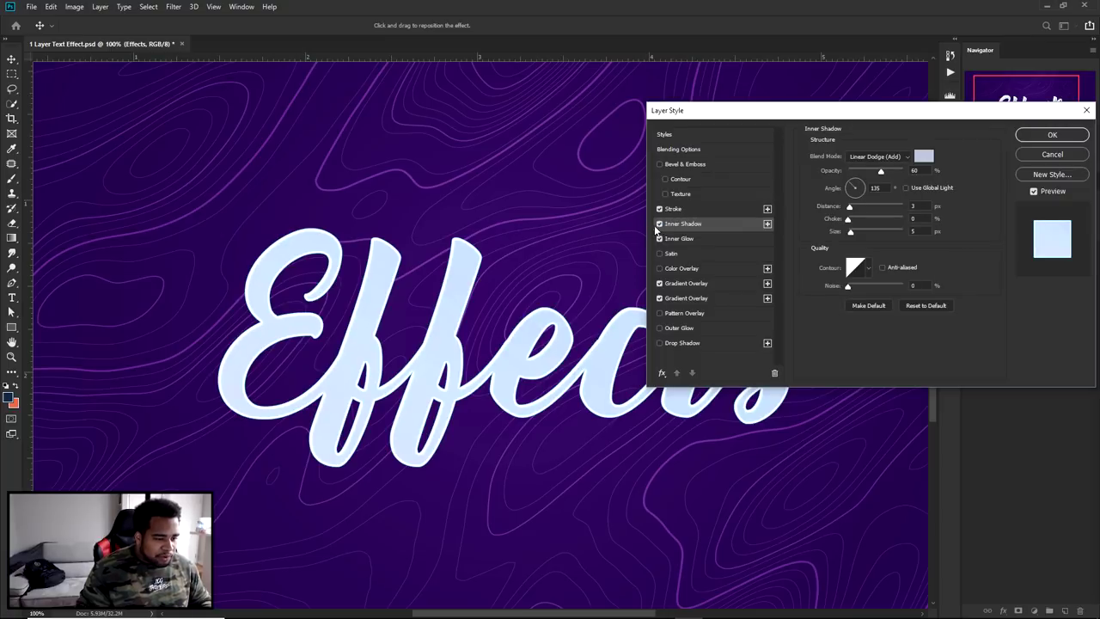
click(659, 224)
click(659, 224)
Try a different Inner Shadow angle without global light and set it back to 135°.
click(883, 187)
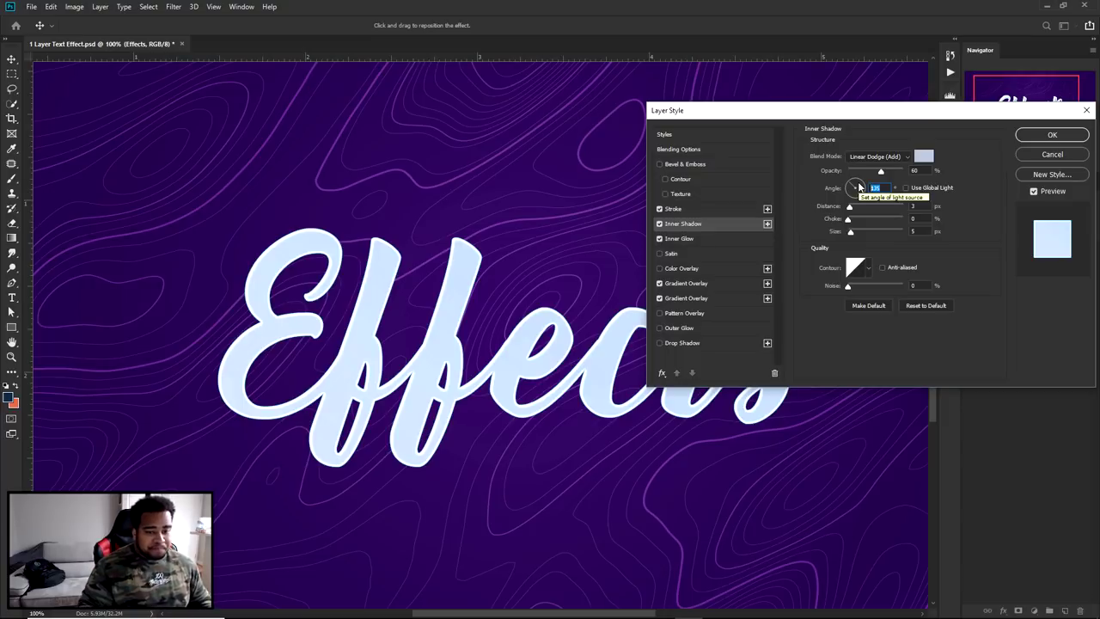
click(907, 189)
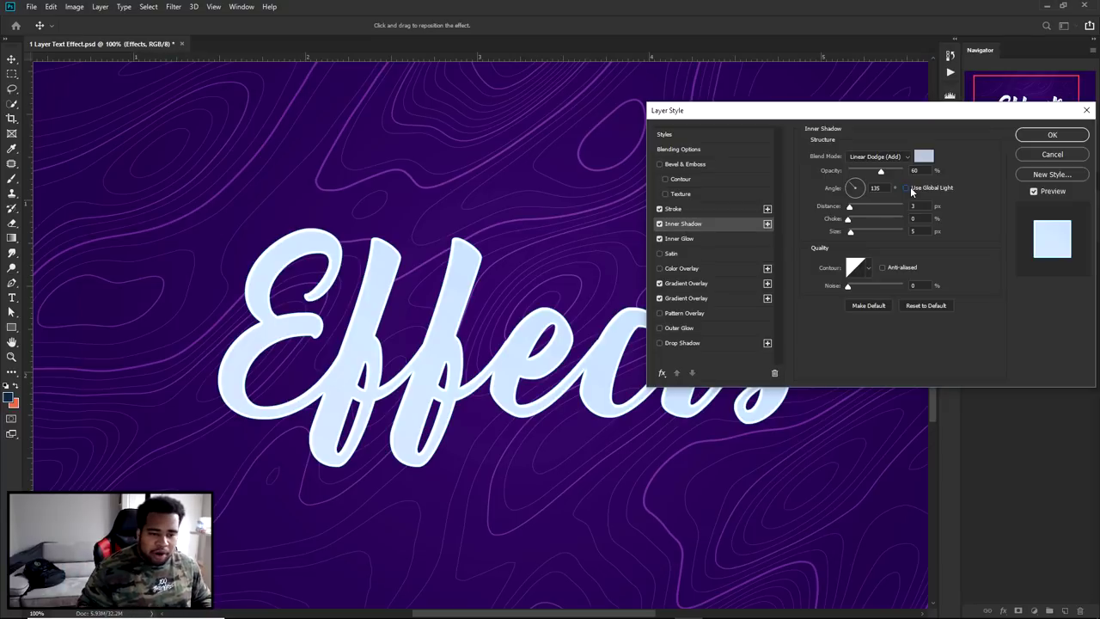
click(659, 225)
click(659, 224)
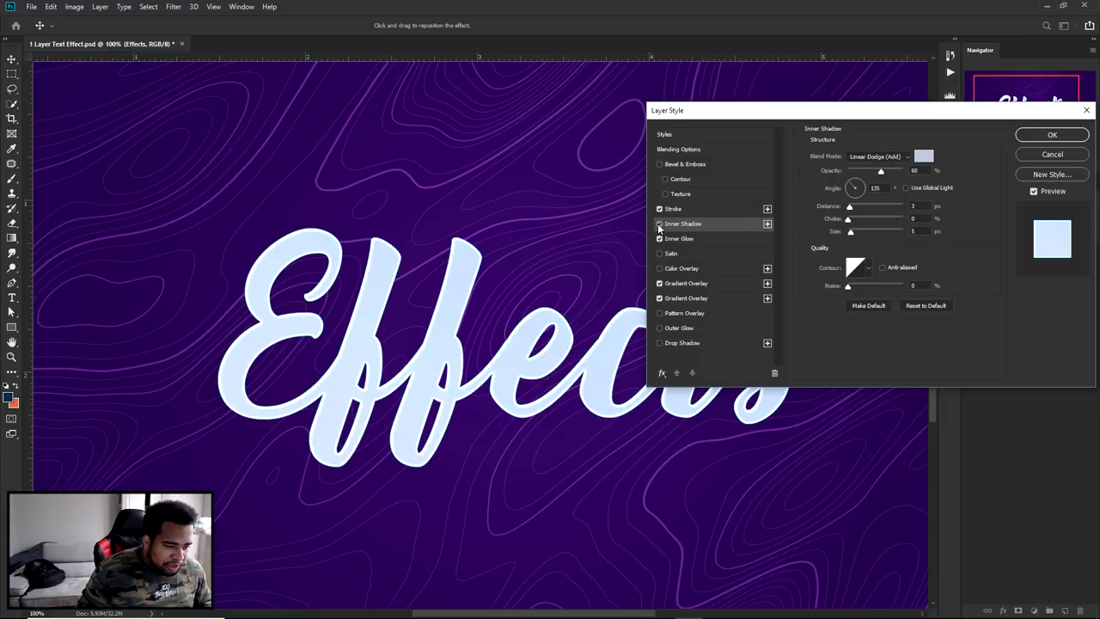
drag(852, 189, 870, 187)
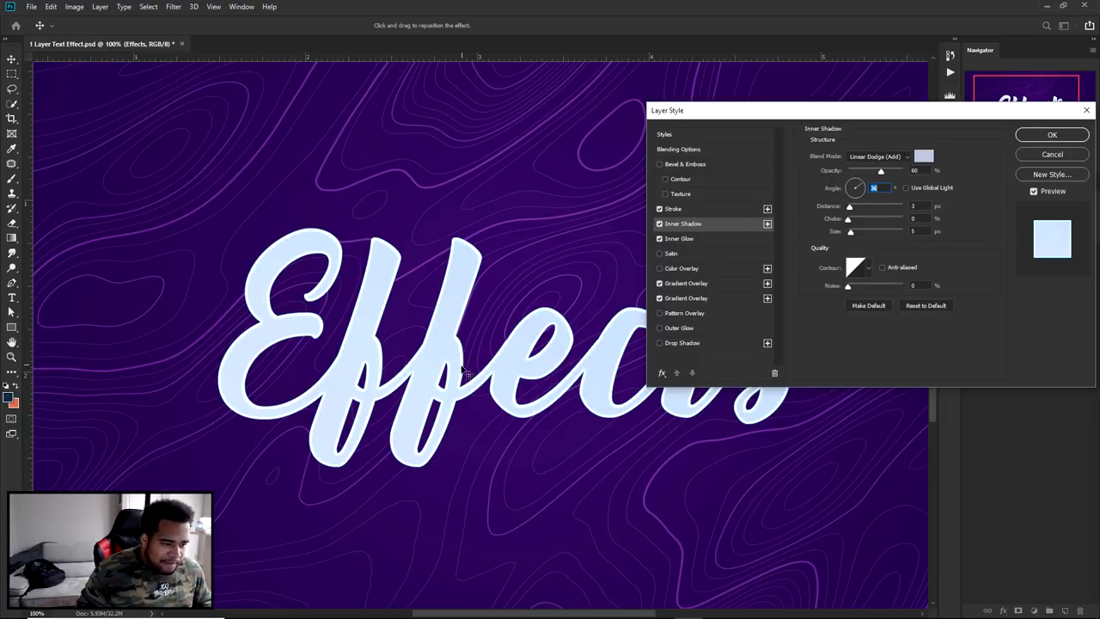
text(135)
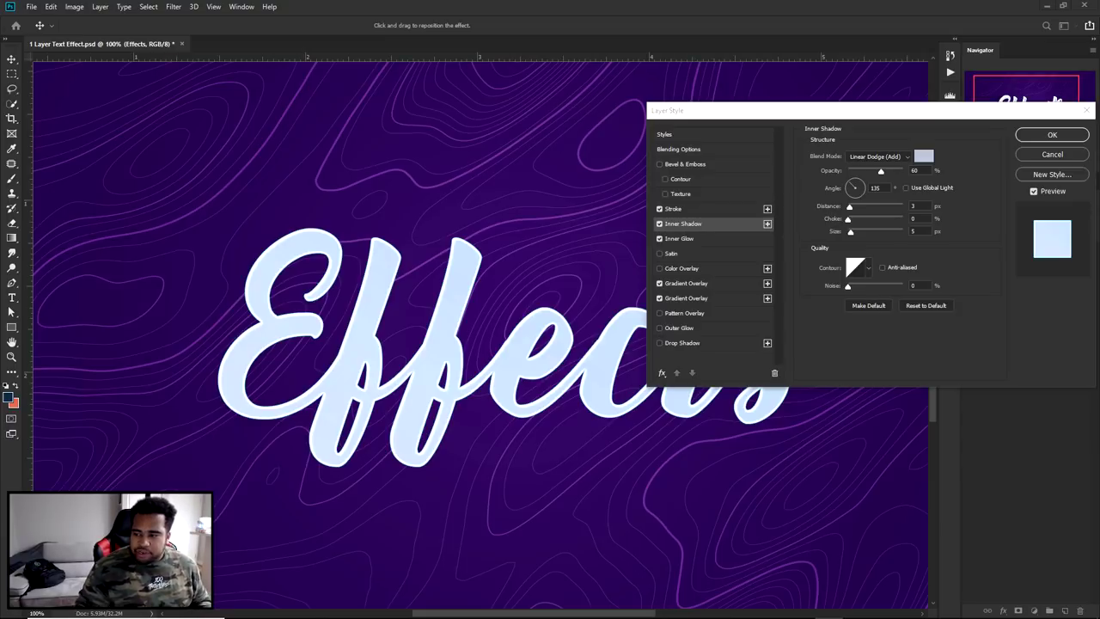
Enable a dark blue 0d2a42 Drop Shadow on the text with Normal blending, 100% opacity, 6 px distance, 100% spread and 7 px size.
click(682, 343)
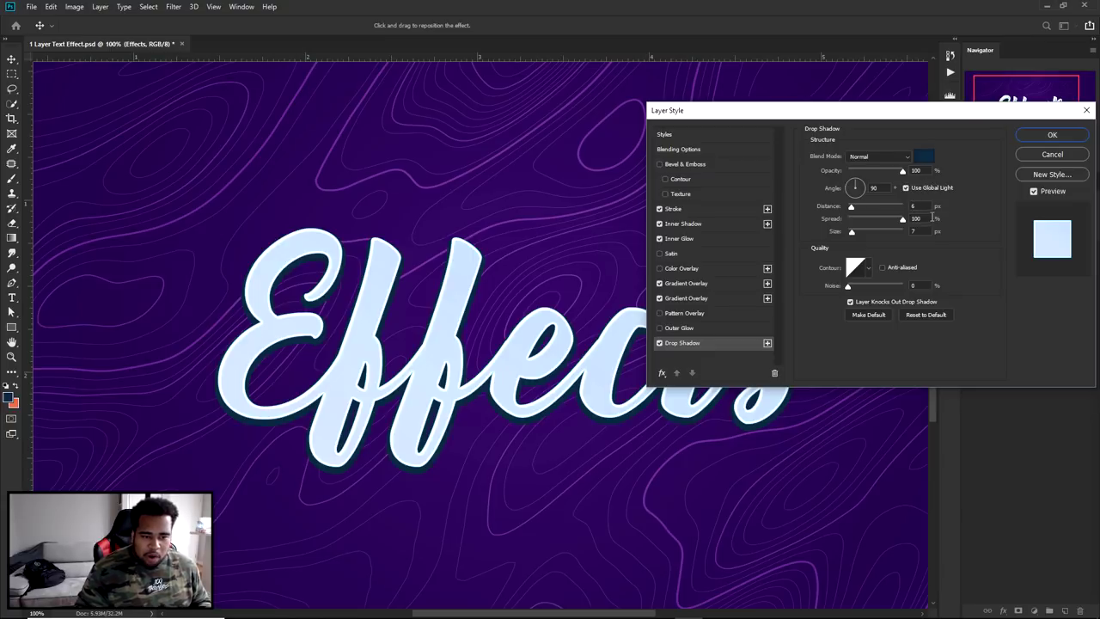
double_click(916, 218)
double_click(916, 231)
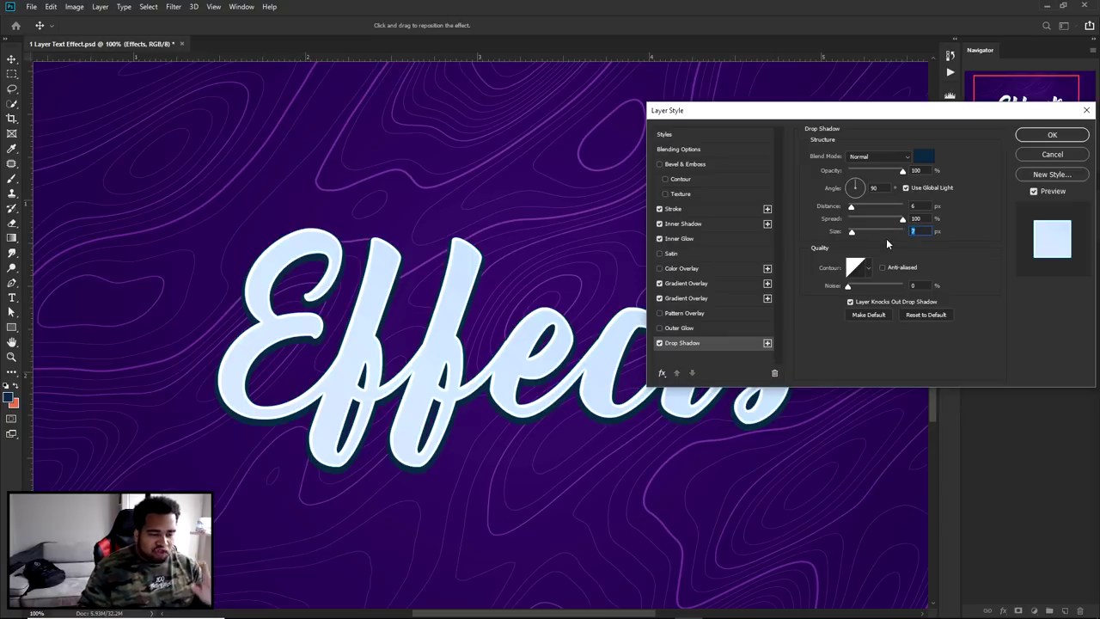
click(1052, 135)
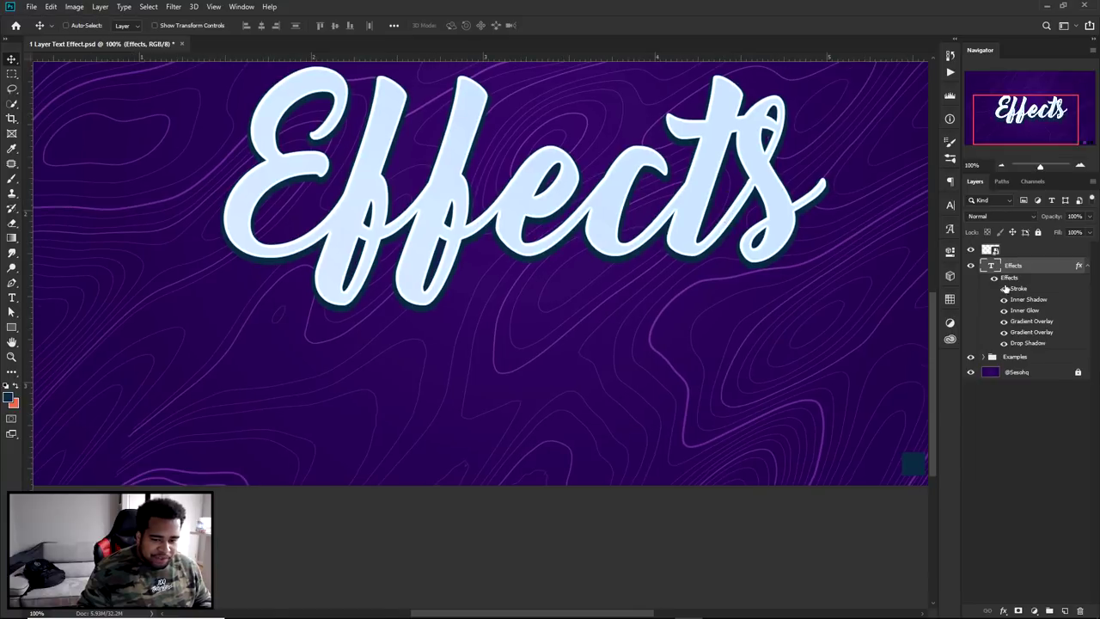
double_click(1024, 343)
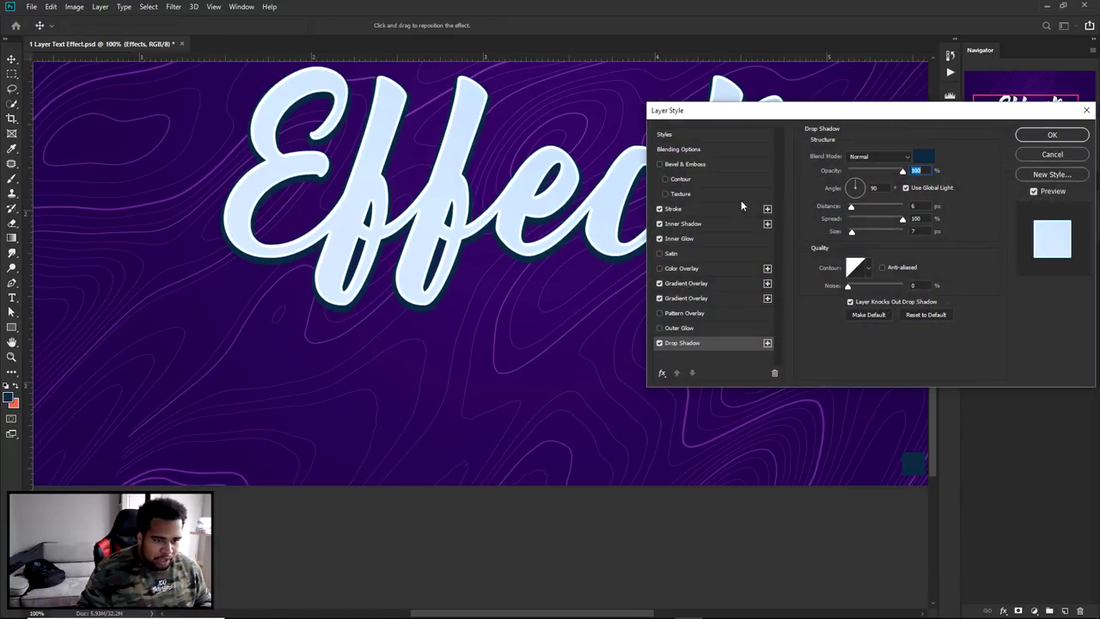
click(932, 157)
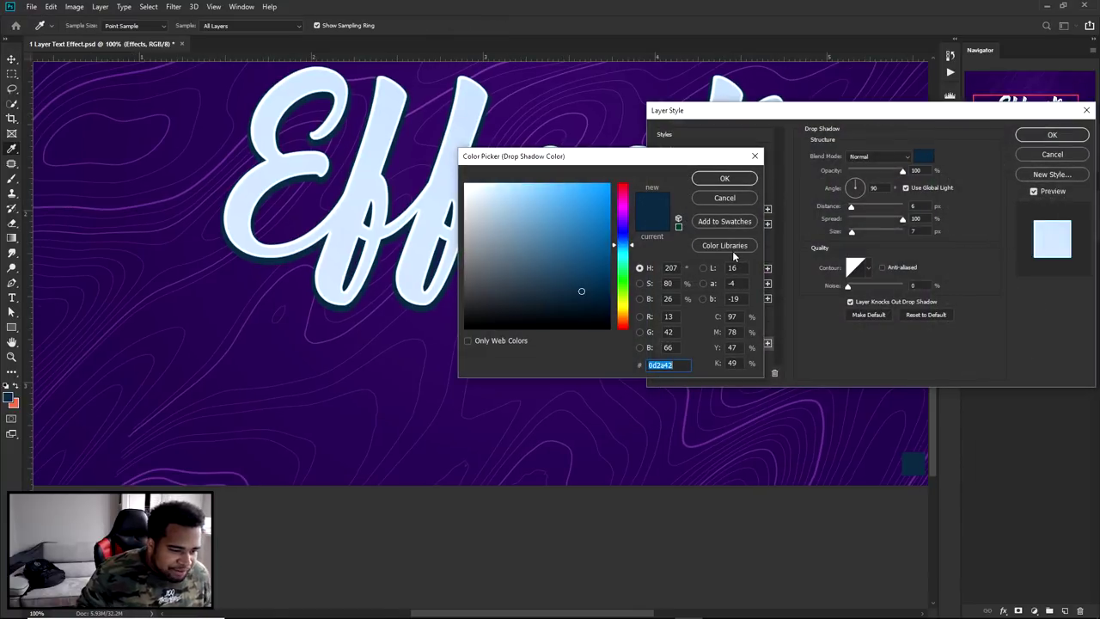
click(734, 175)
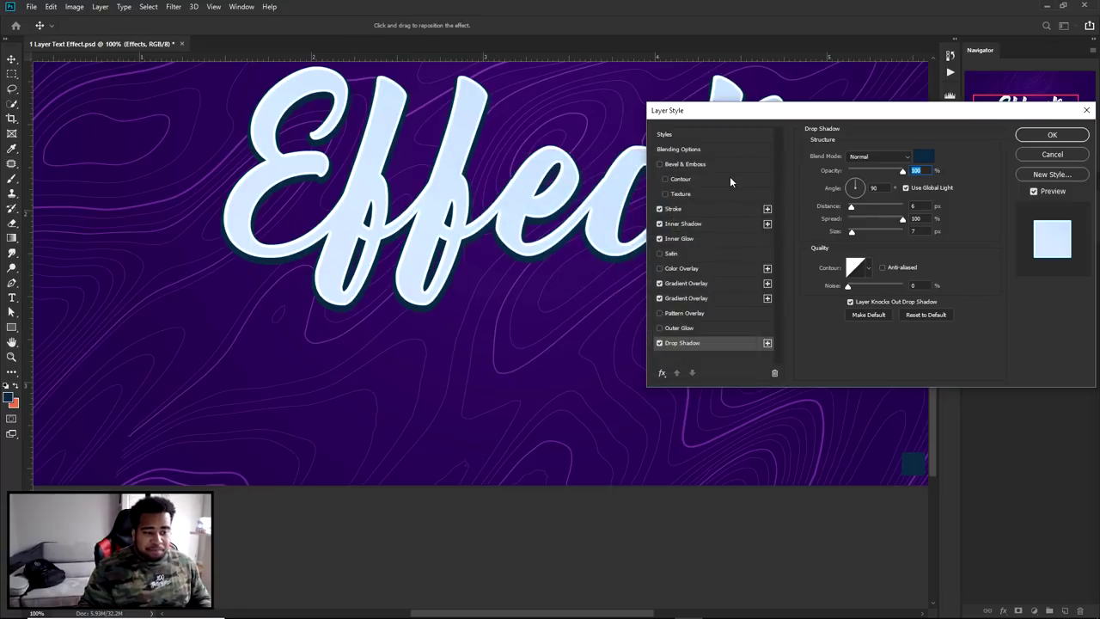
Try a near-black Drop Shadow with 27% spread and 24 px size.
click(925, 162)
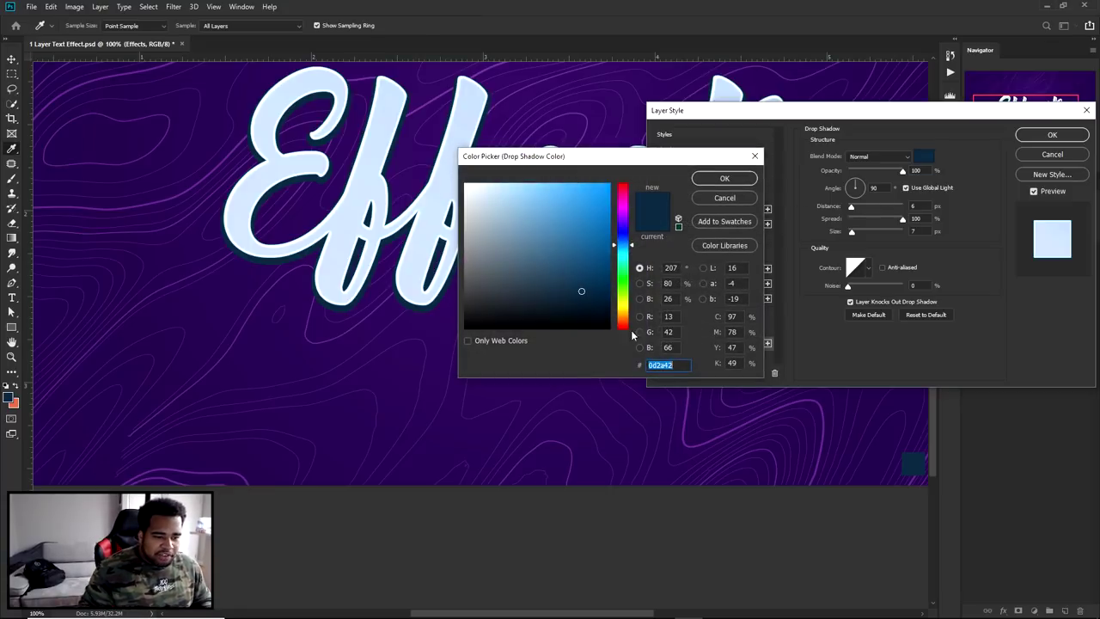
click(586, 319)
click(725, 179)
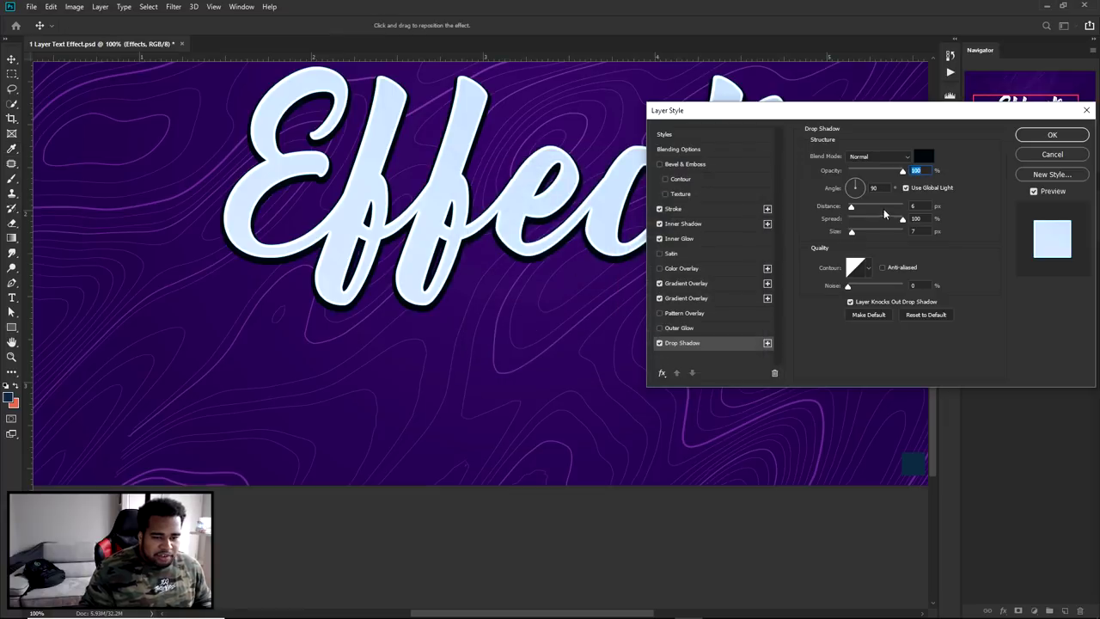
drag(902, 218, 856, 234)
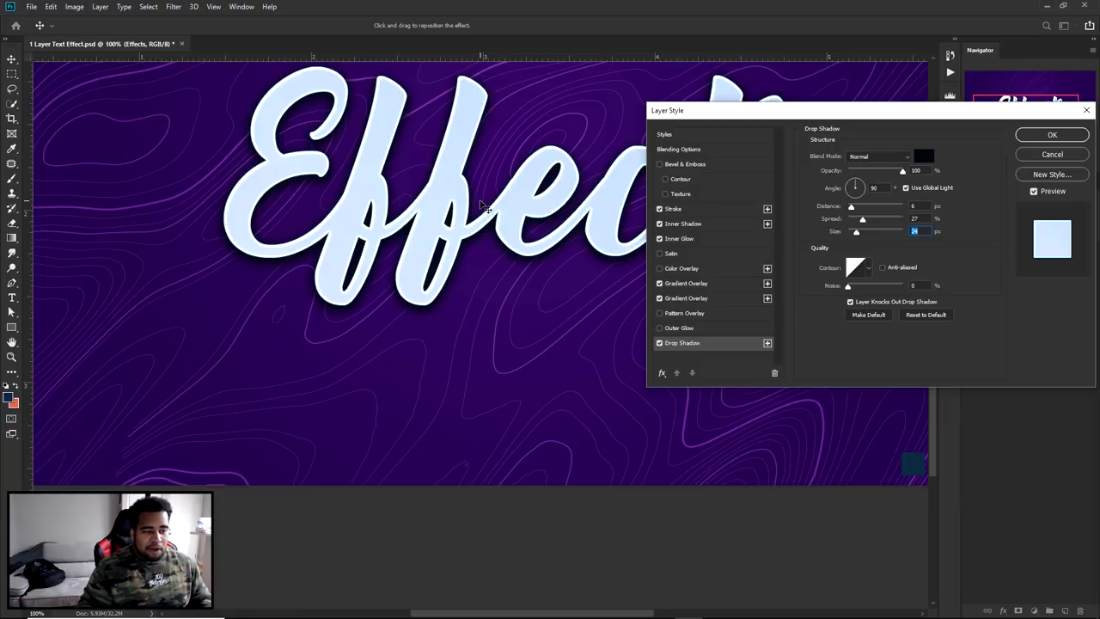
Mark the Spread setting and the second f's outline in red on a screen capture, and discard the capture.
key(Print)
drag(147, 75, 786, 356)
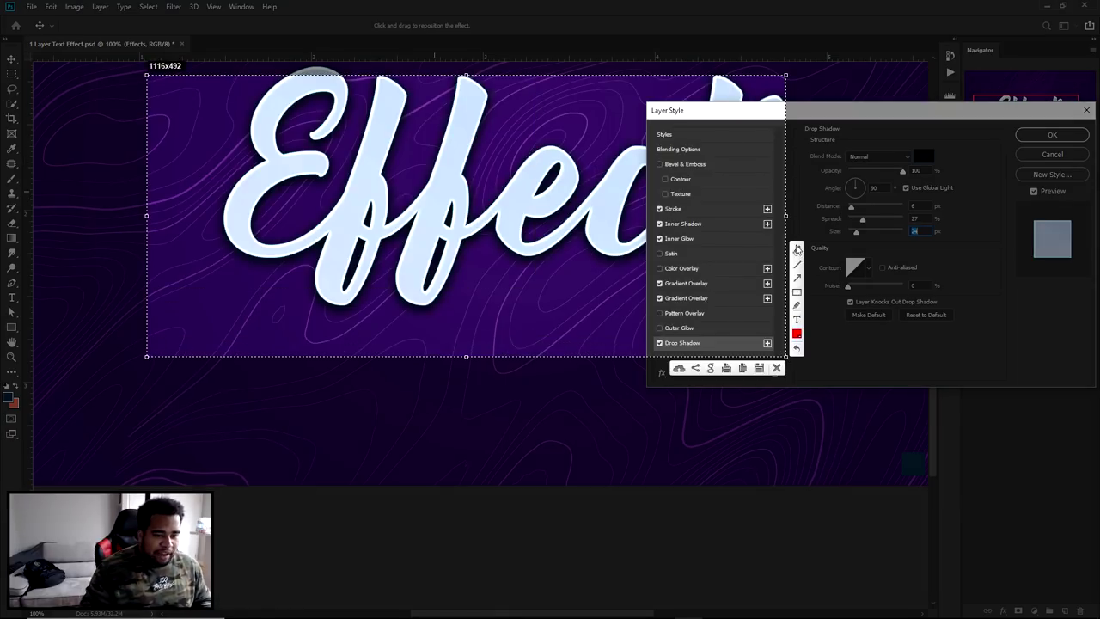
click(797, 250)
mouse_move(876, 213)
mouse_down()
mouse_move(851, 217)
mouse_move(951, 219)
mouse_move(894, 210)
mouse_up()
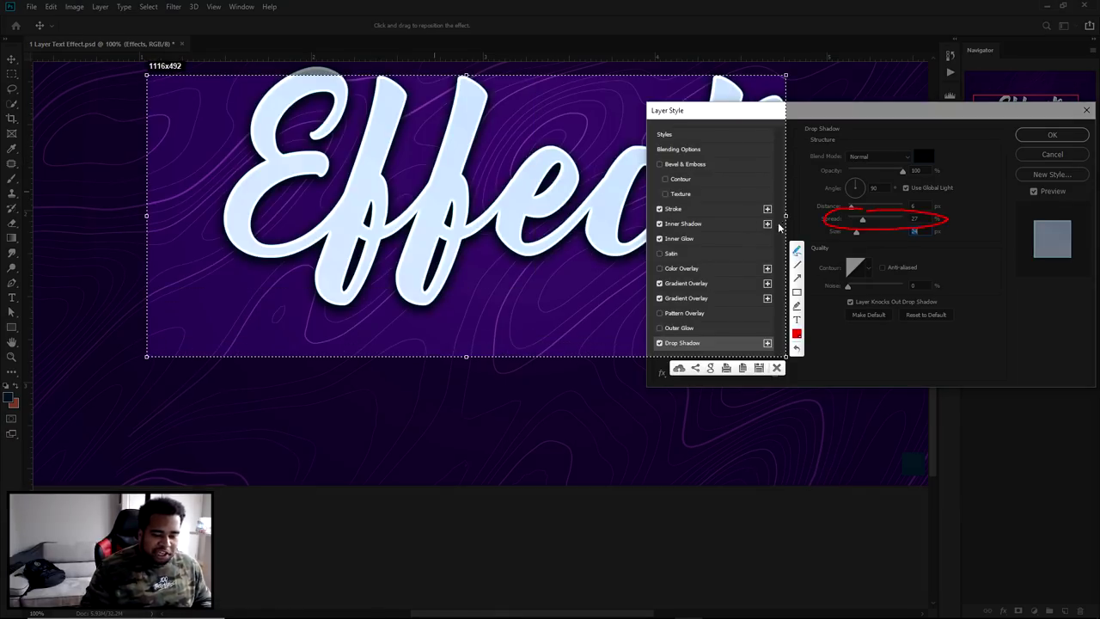
mouse_move(465, 82)
mouse_down()
mouse_move(453, 148)
mouse_move(400, 284)
mouse_up()
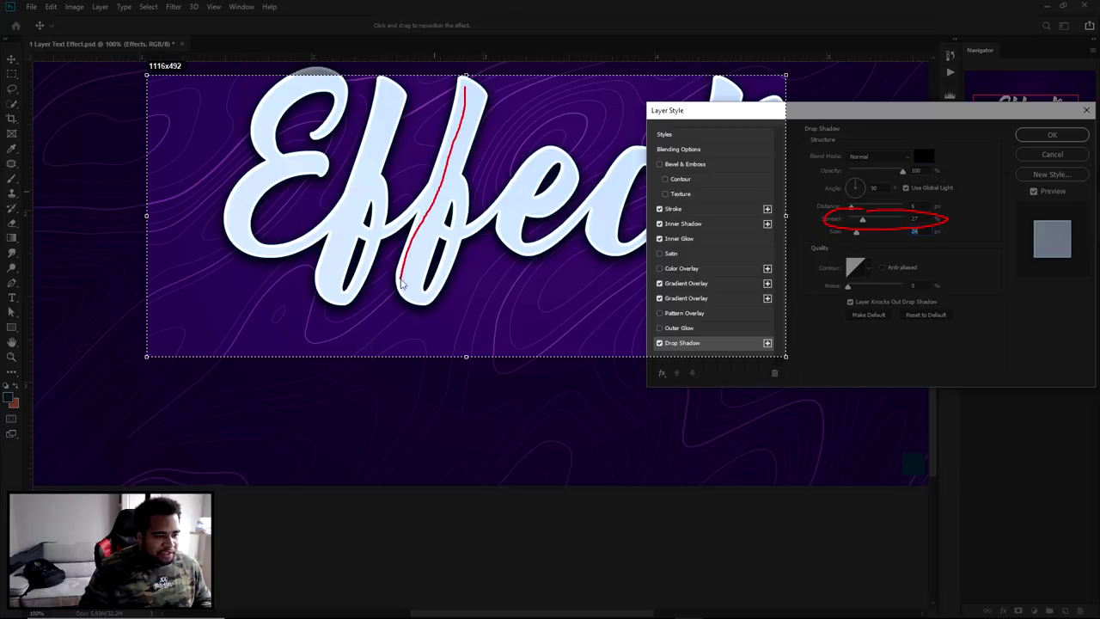
key(ctrl+z)
mouse_move(465, 105)
mouse_down()
mouse_move(414, 259)
mouse_move(444, 294)
mouse_move(465, 193)
mouse_up()
mouse_move(462, 78)
mouse_down()
mouse_move(398, 262)
mouse_move(403, 302)
mouse_up()
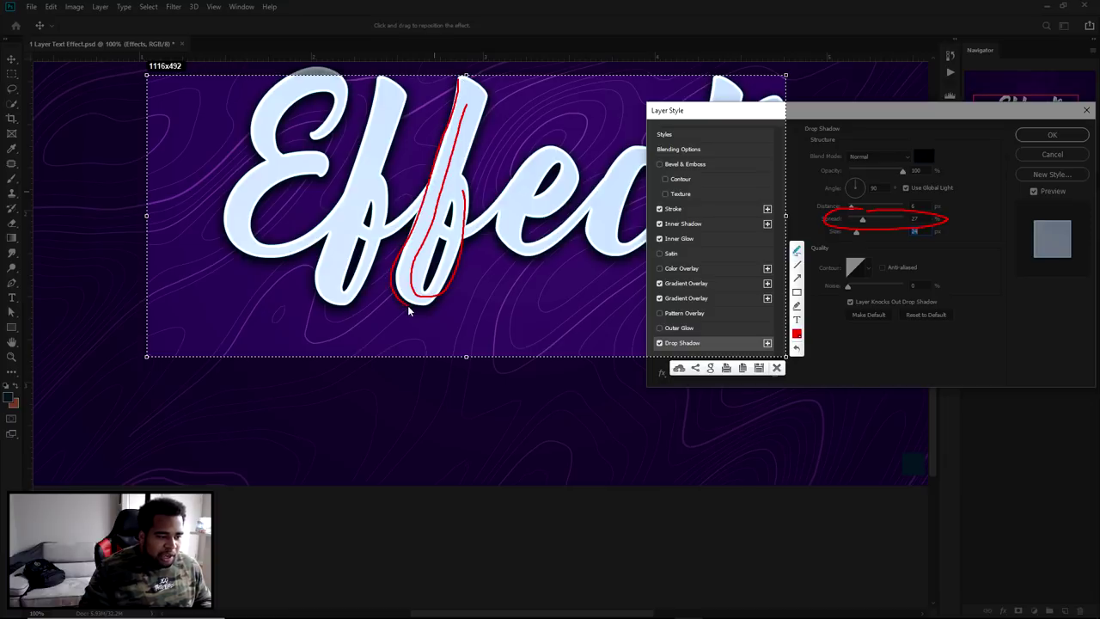
click(776, 368)
Set the Drop Shadow to 100% spread, 13 px size and 20 px distance at a 75° angle.
drag(863, 220, 903, 225)
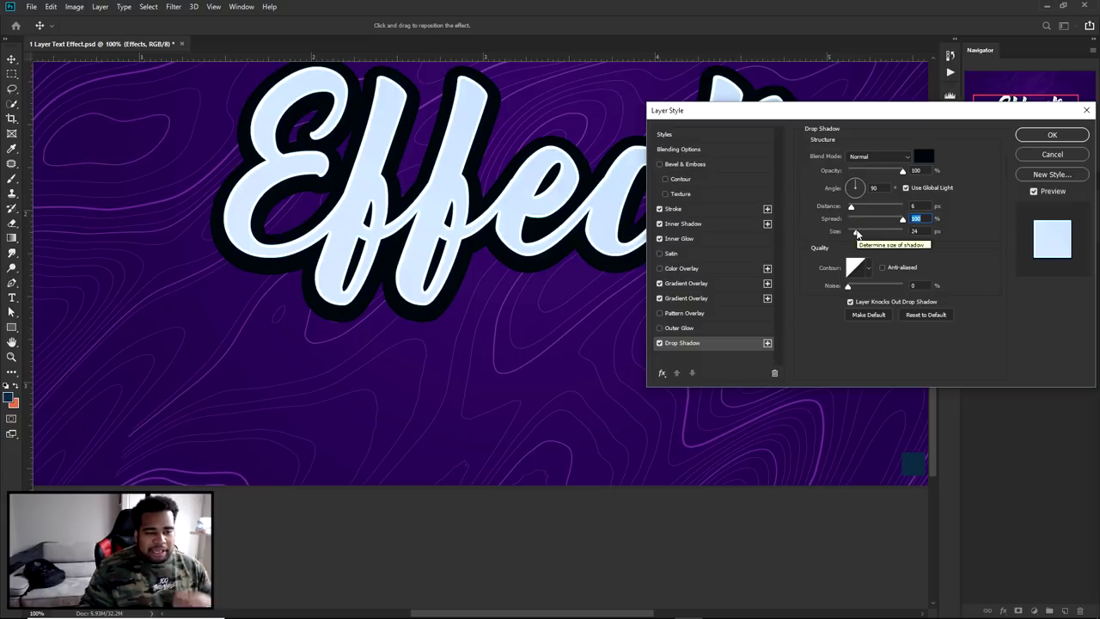
drag(856, 234, 851, 187)
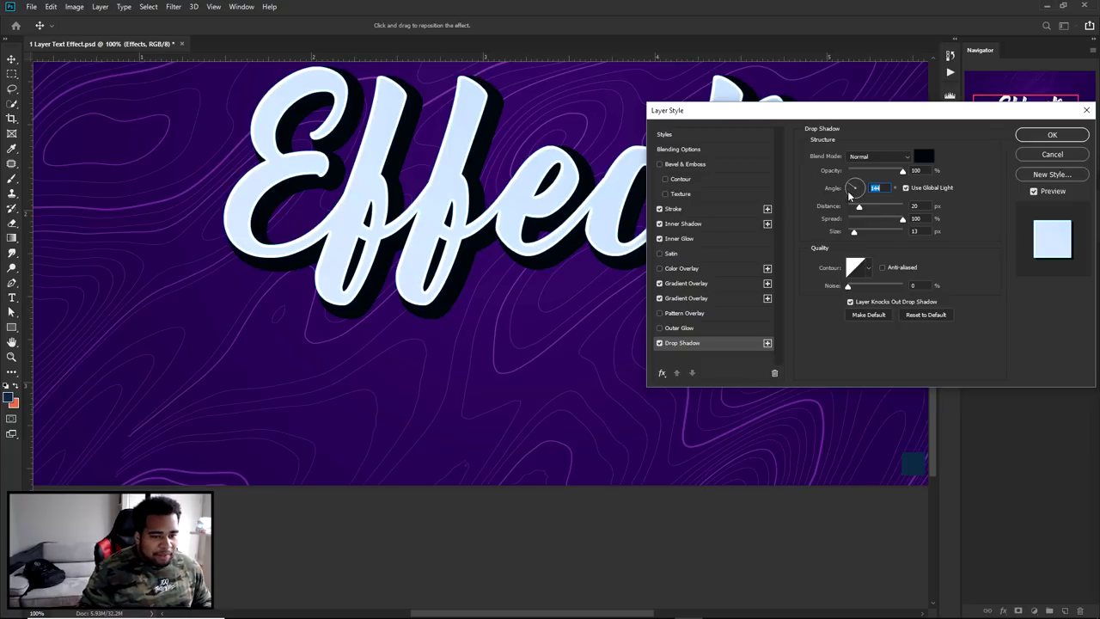
click(857, 186)
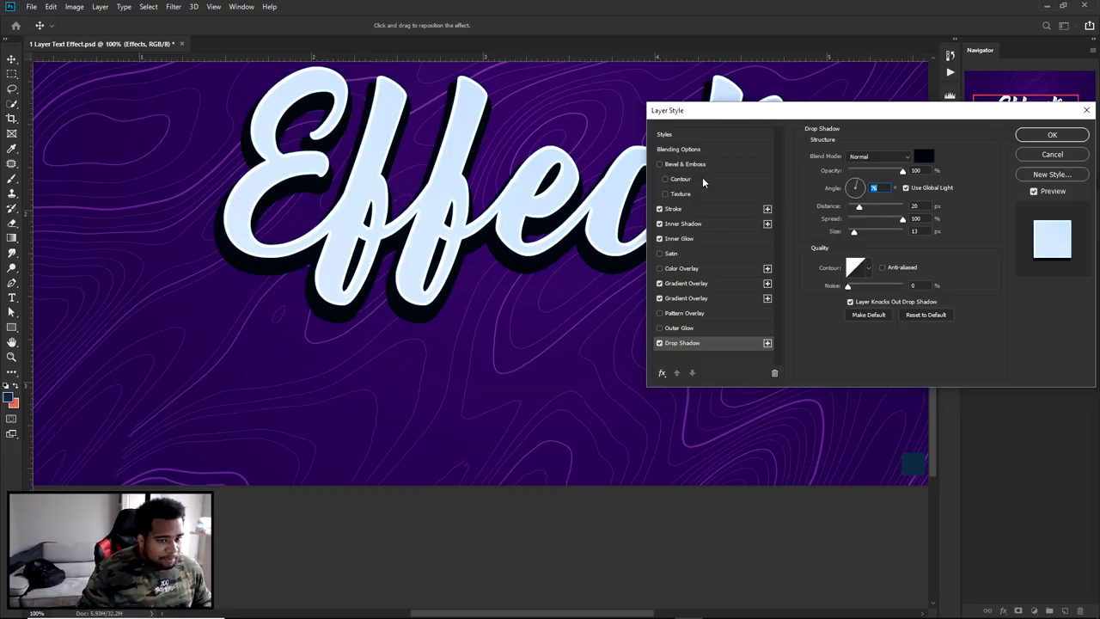
text(75)
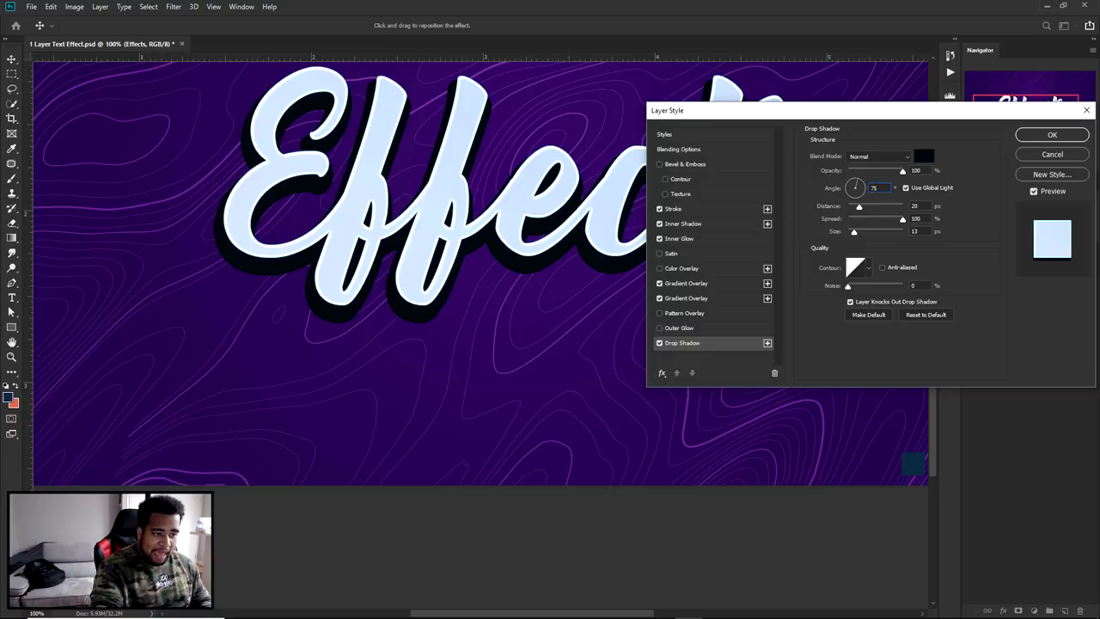
Set the Drop Shadow's distance to 6 px and its size to 7 px.
double_click(925, 205)
text(6)
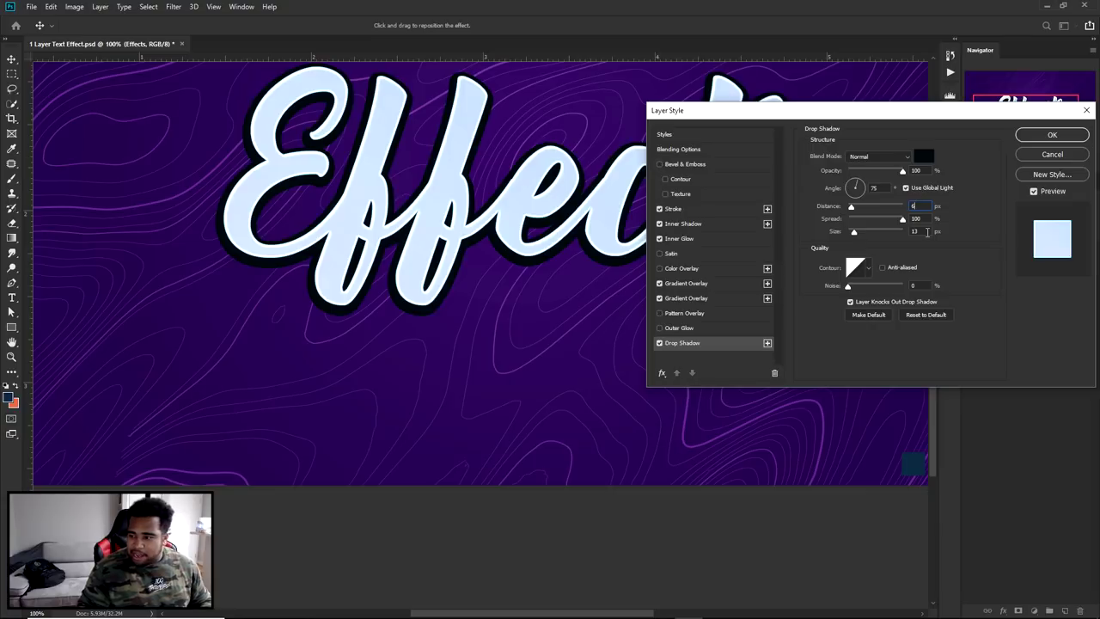
double_click(927, 231)
text(7)
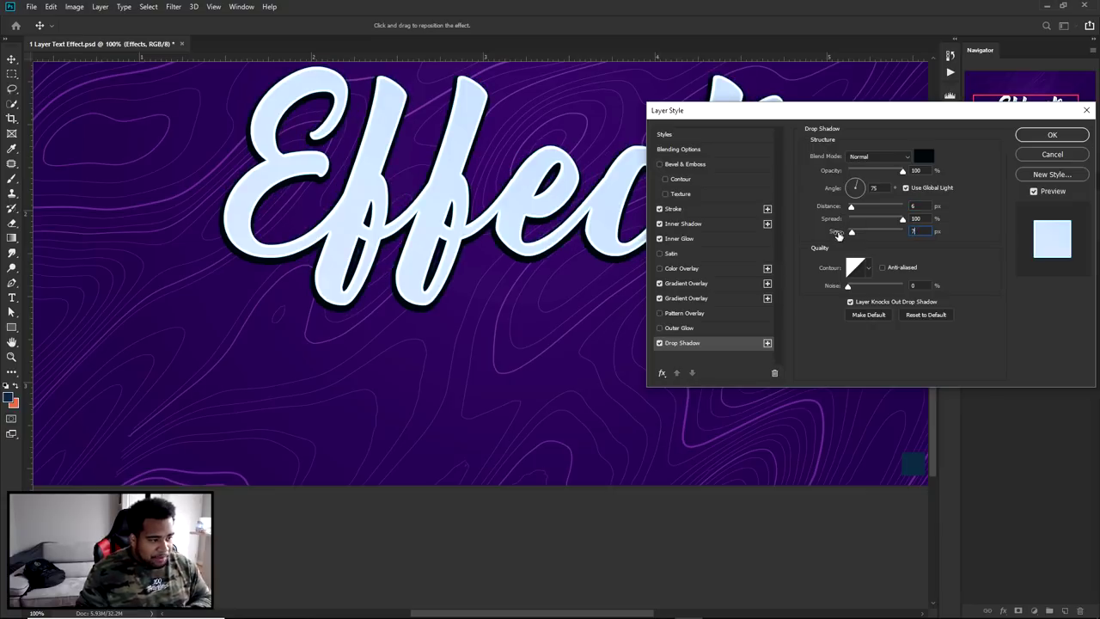
Sample the dark blue 0d2a42 from the square on the canvas as the Drop Shadow colour and apply the layer style.
click(923, 156)
click(912, 464)
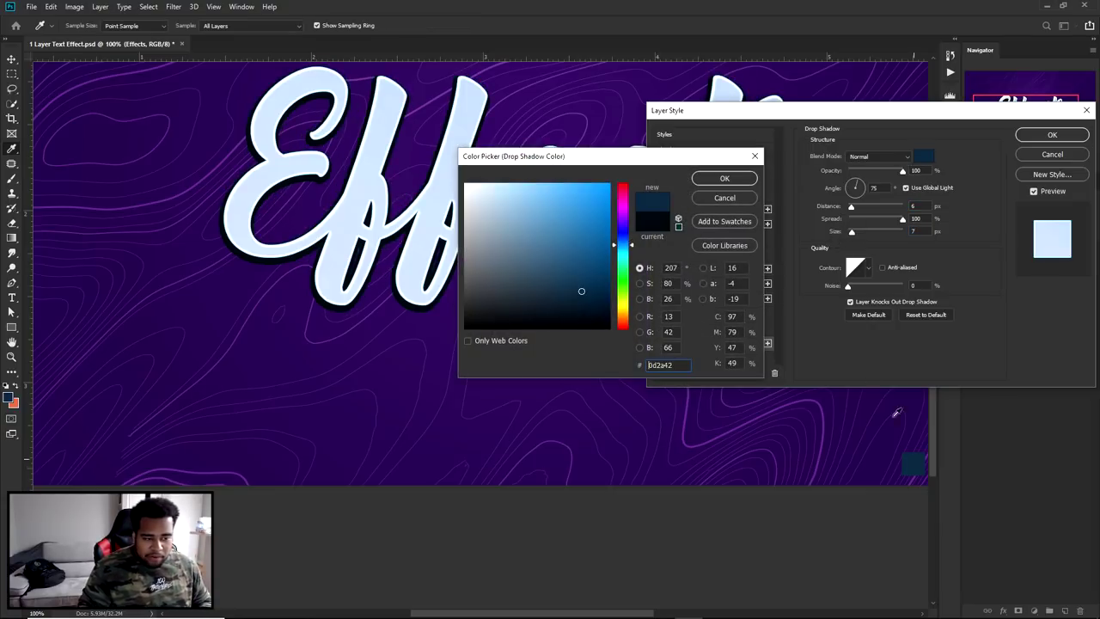
click(741, 180)
key(Return)
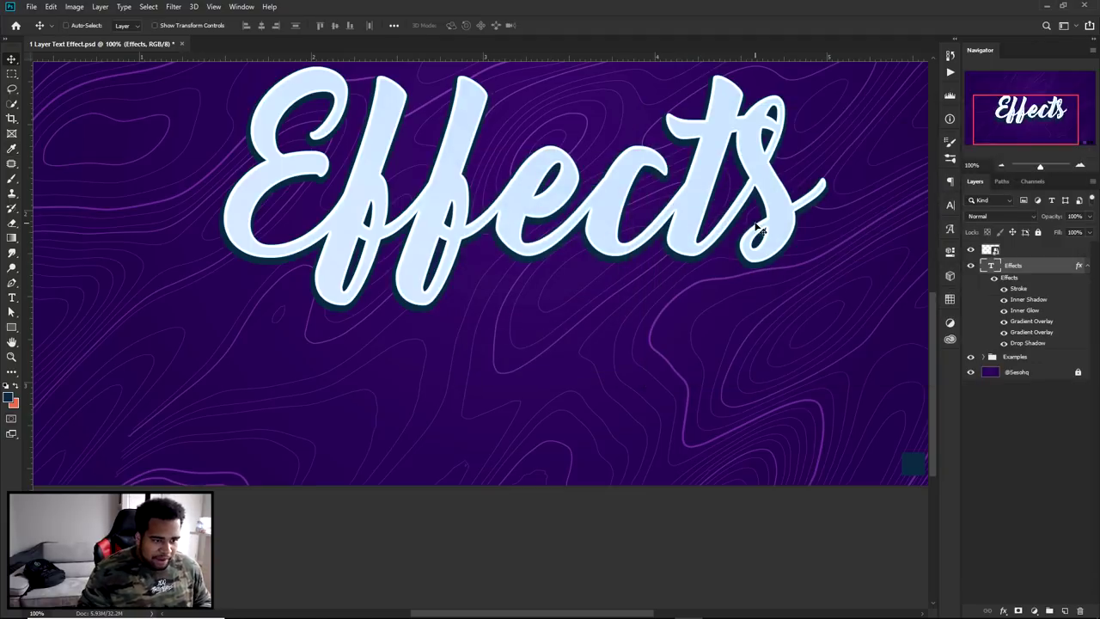
key(ctrl+0)
key(ctrl+1)
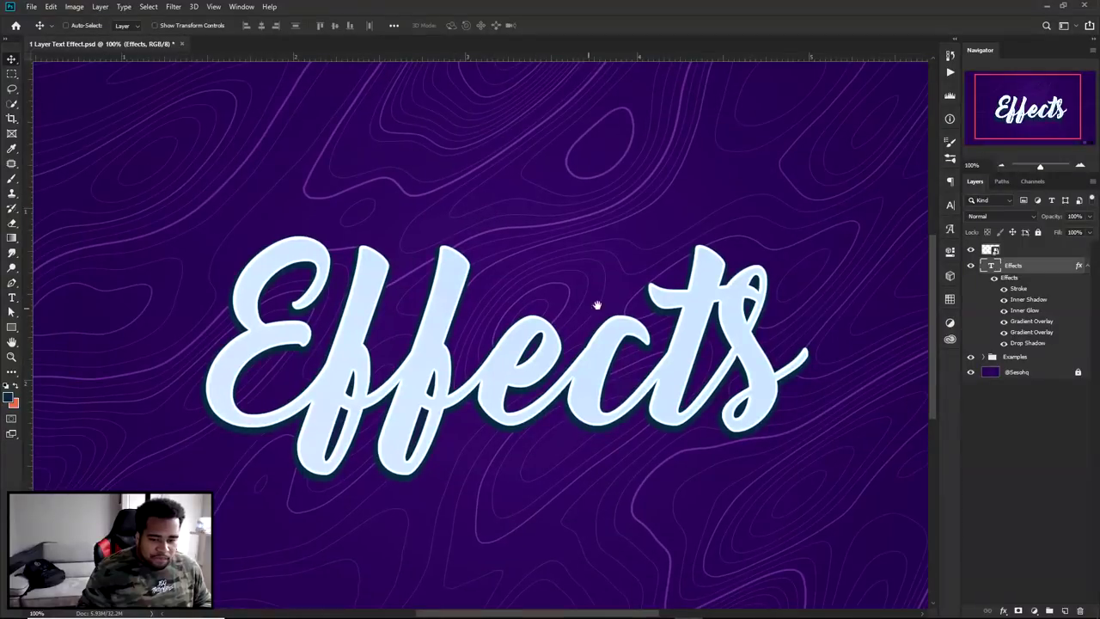
Check the saved styles library and the Drop Shadow settings in the Effects layer's style options, and close them.
double_click(1048, 268)
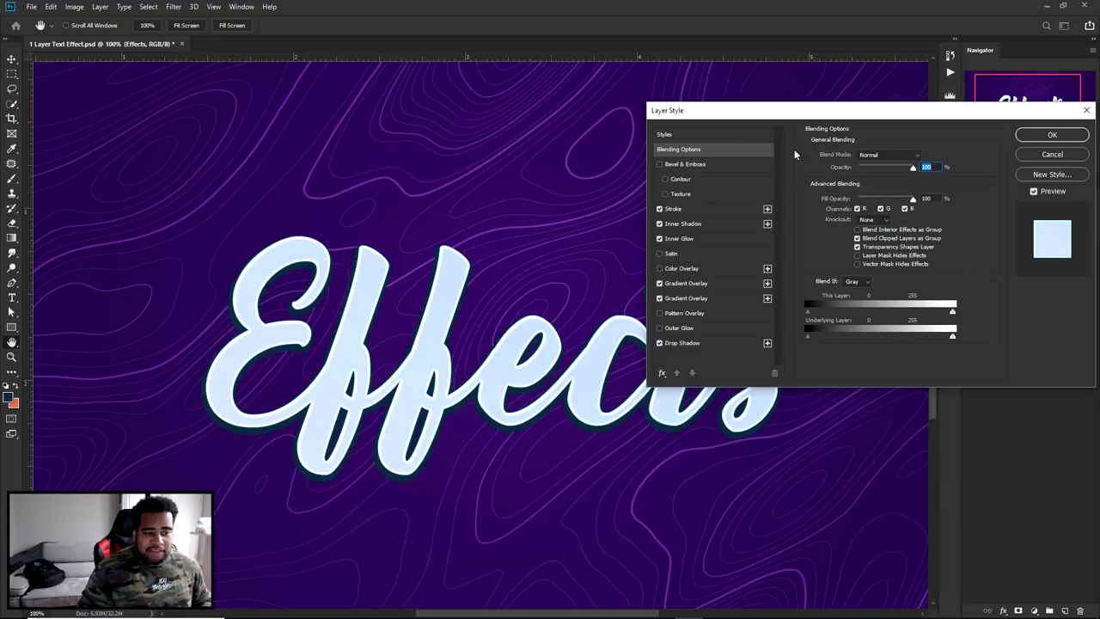
click(695, 134)
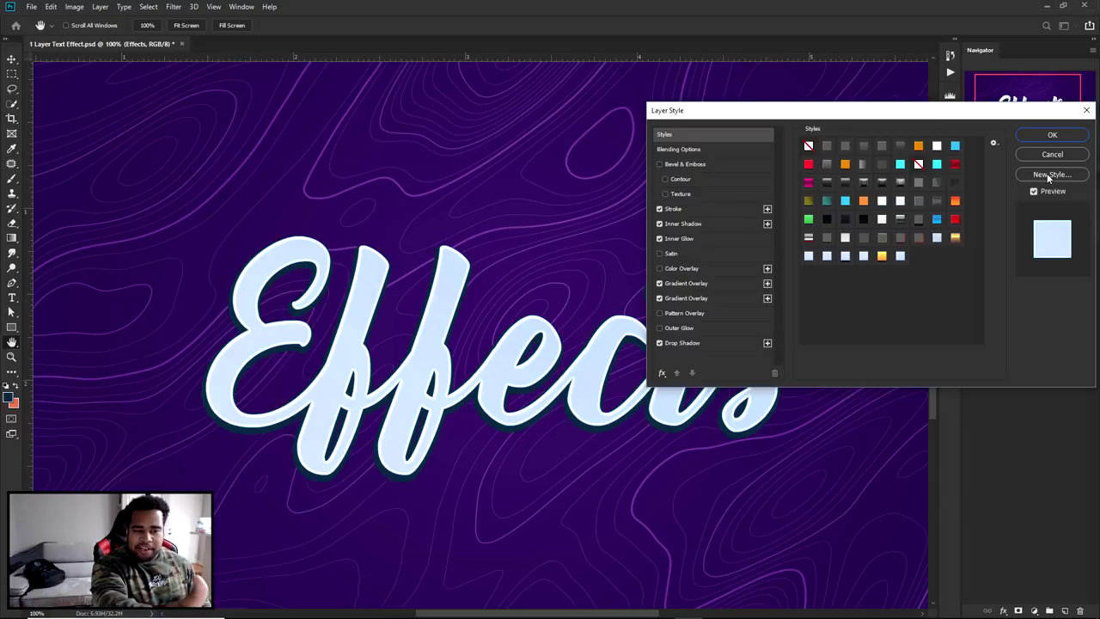
click(682, 343)
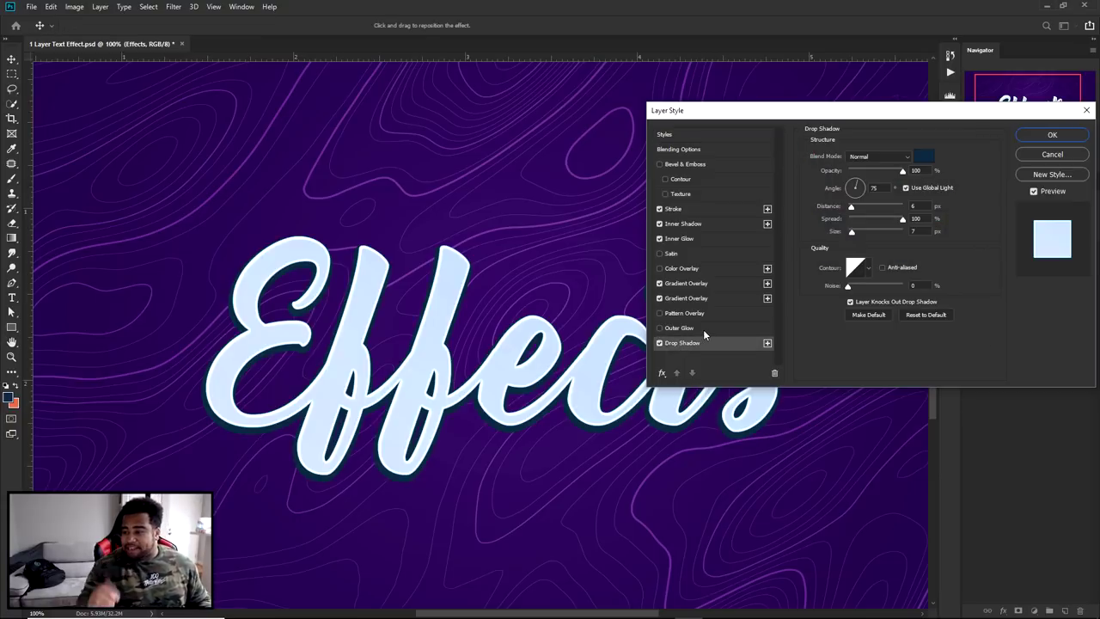
key(Return)
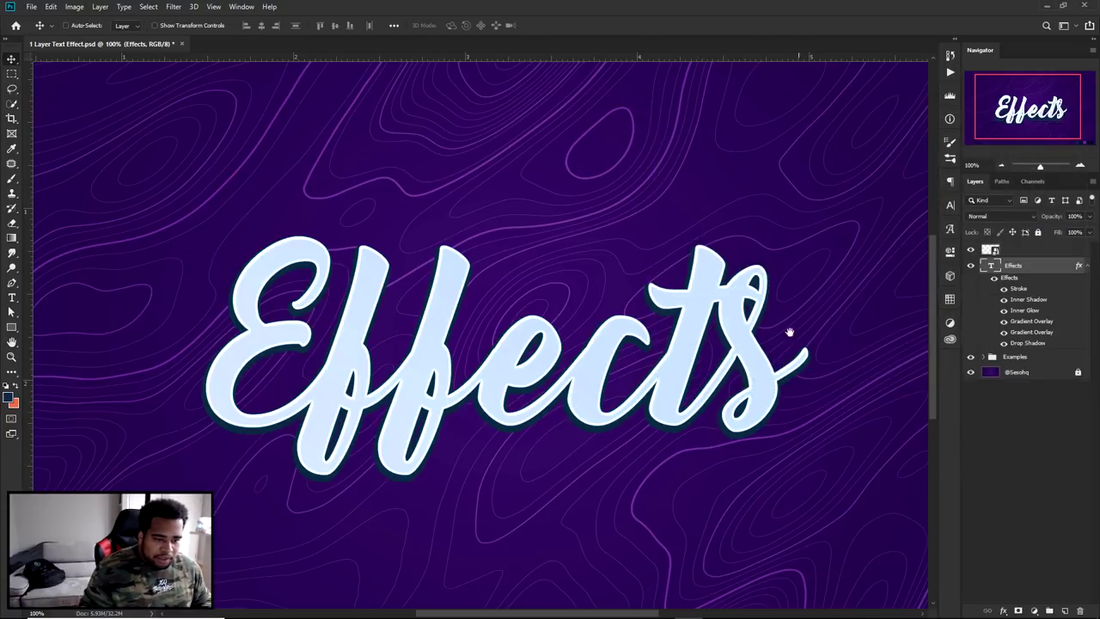
Add a second Drop Shadow beneath the existing one on the Effects layer, with 18 px distance and 12 px size.
drag(825, 288, 657, 129)
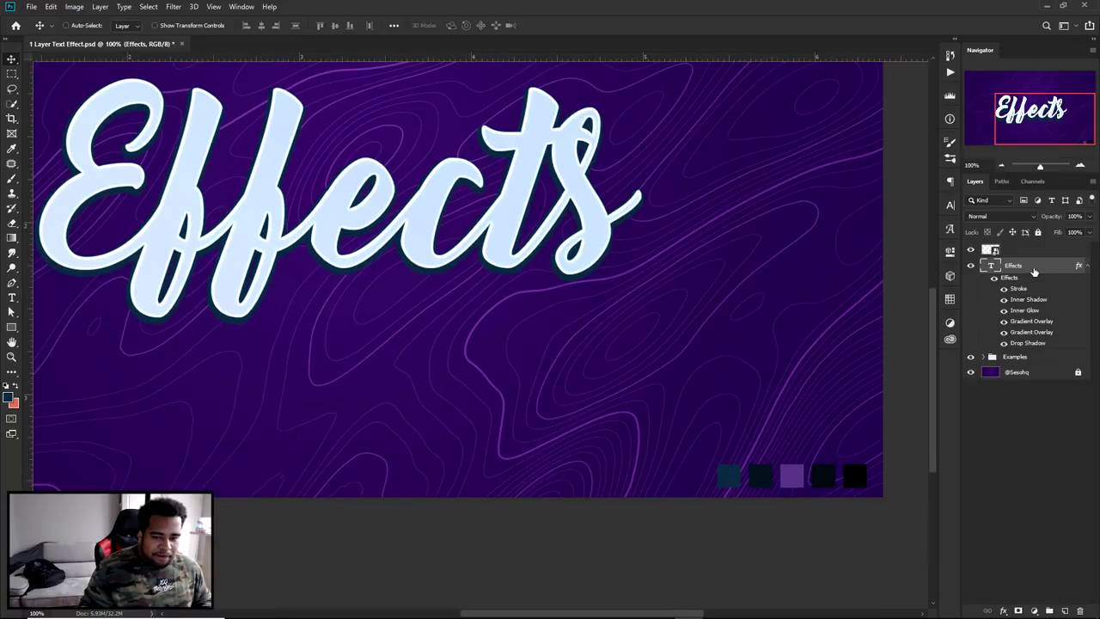
double_click(1027, 343)
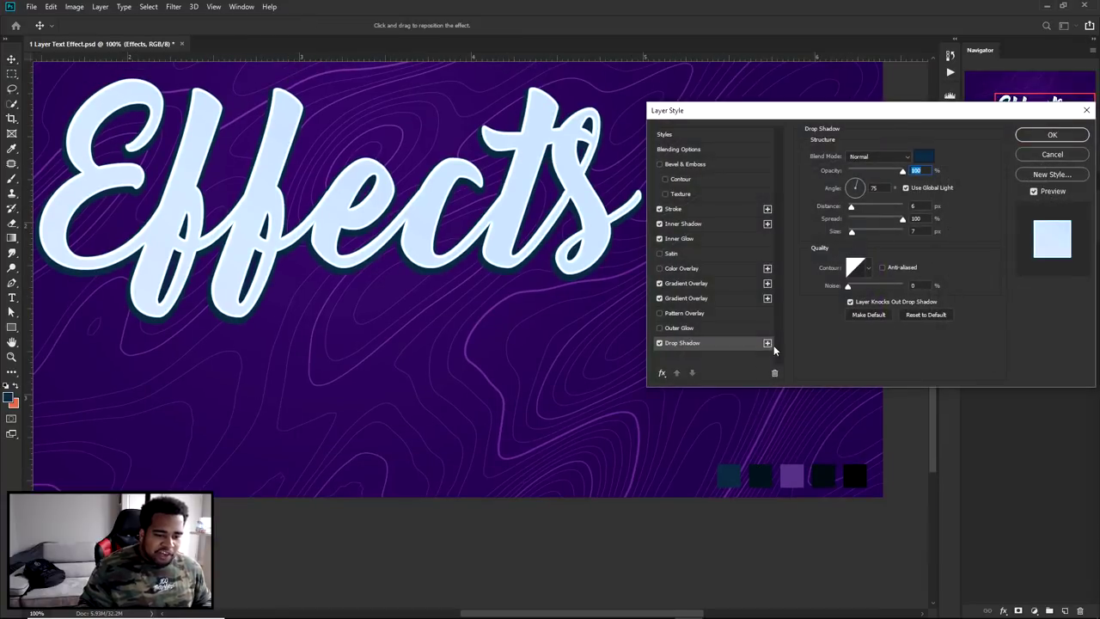
click(767, 344)
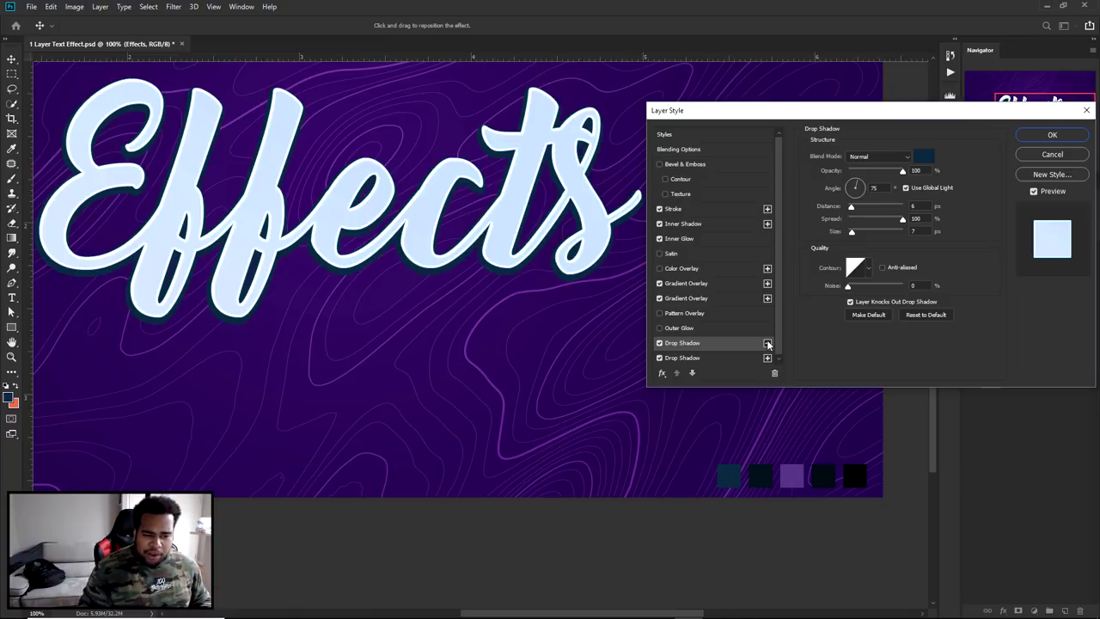
click(688, 359)
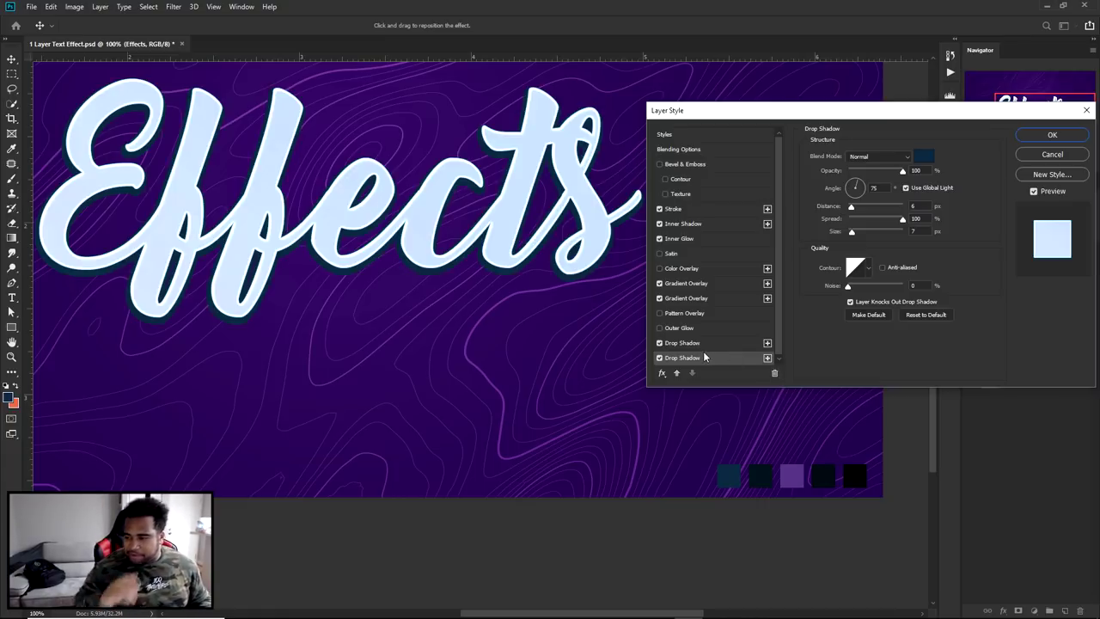
click(921, 206)
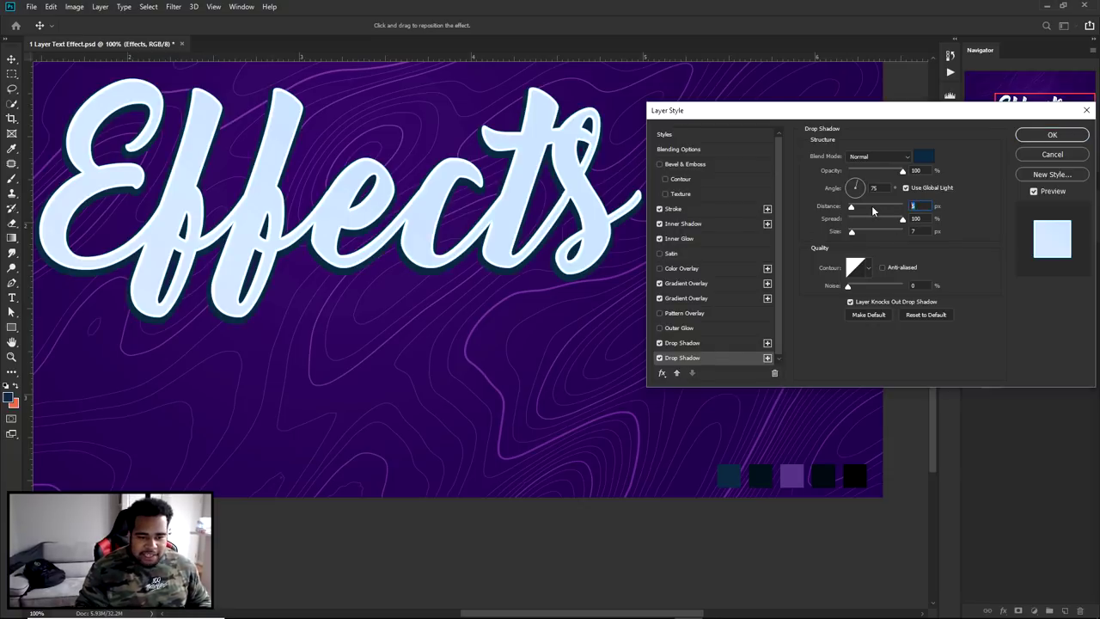
text(18)
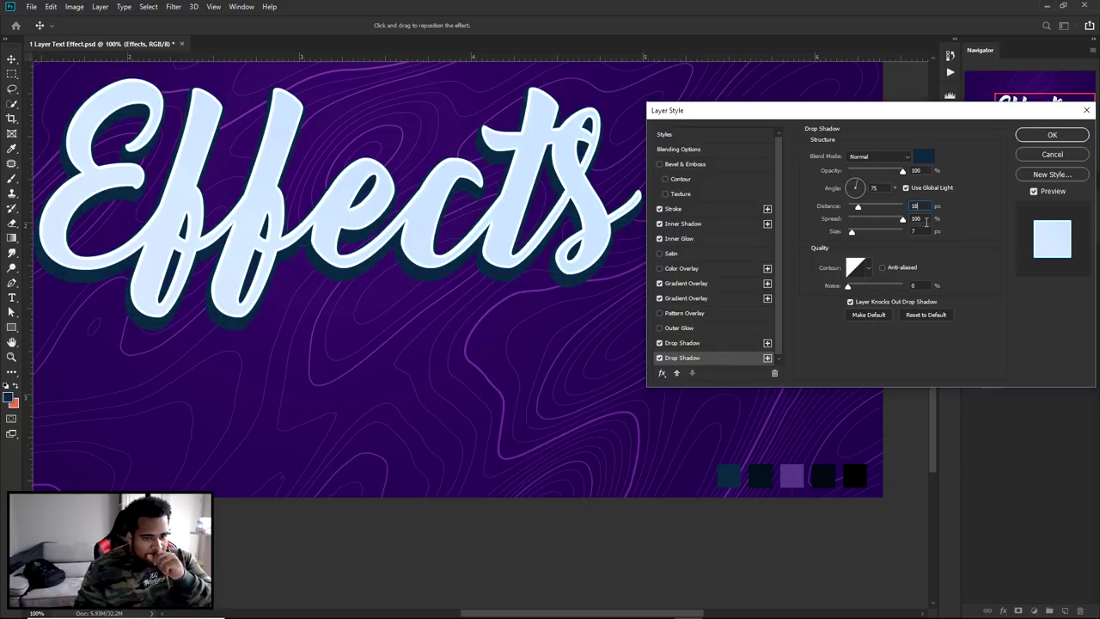
click(916, 232)
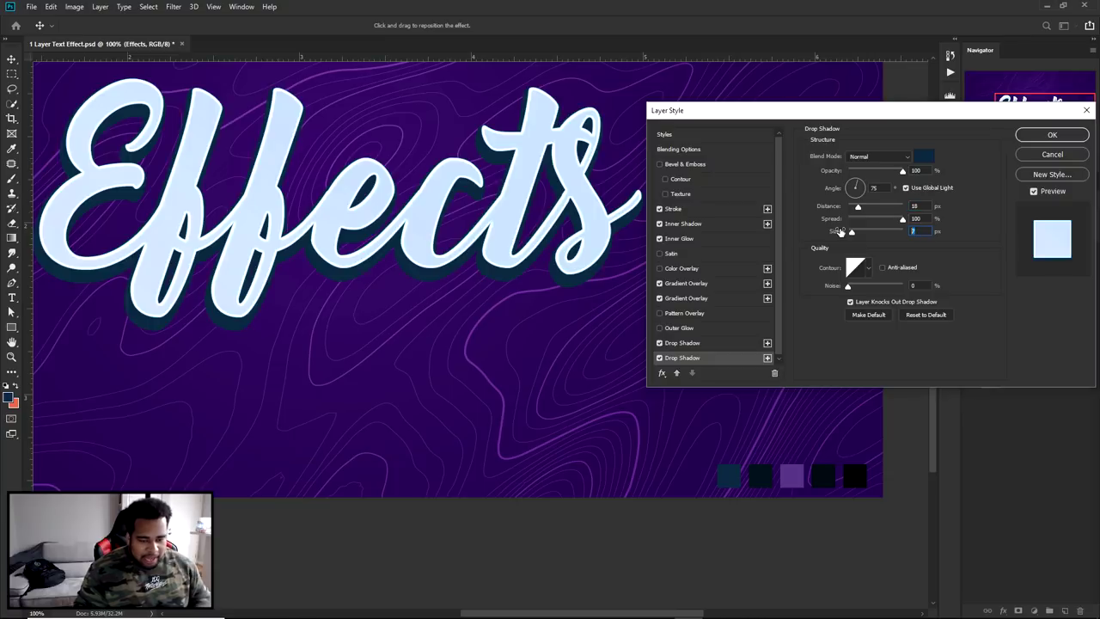
drag(845, 232, 868, 239)
Set the second Drop Shadow's colour to the very dark navy 06141f and apply the layer style.
click(923, 157)
click(582, 312)
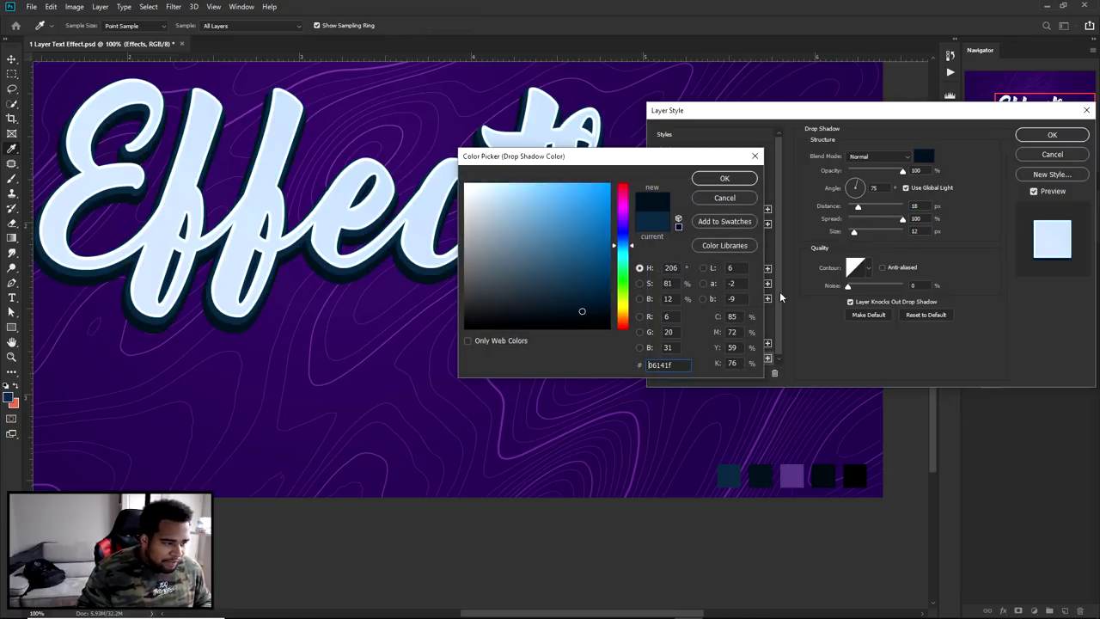
click(721, 180)
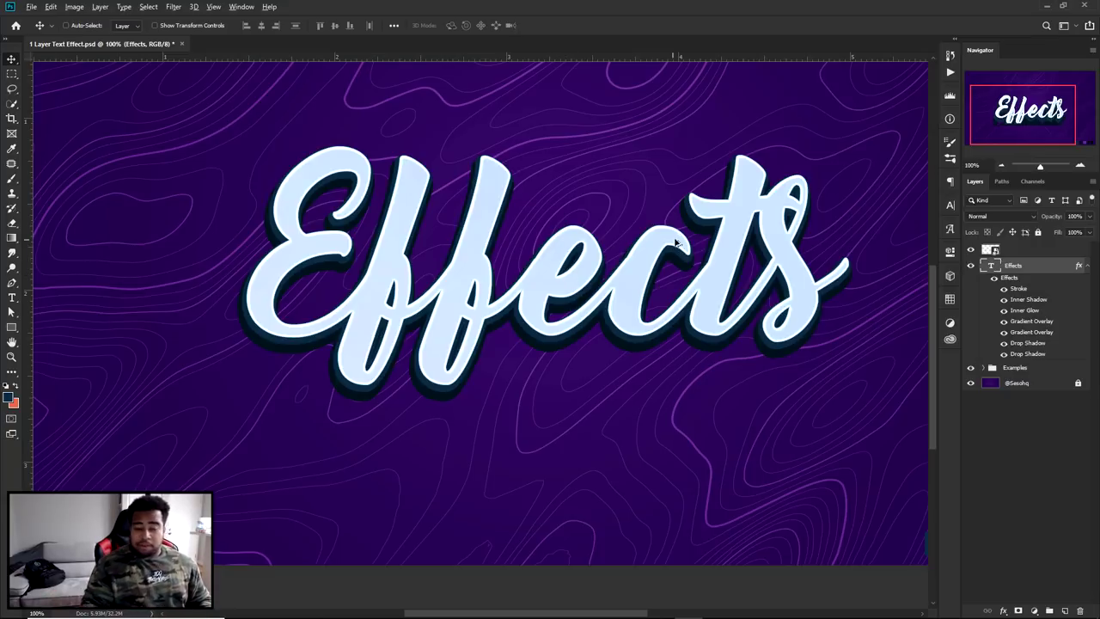
Add a third Drop Shadow beneath the other two in the Effects layer's style and select it.
scroll(744, 200, up, 1)
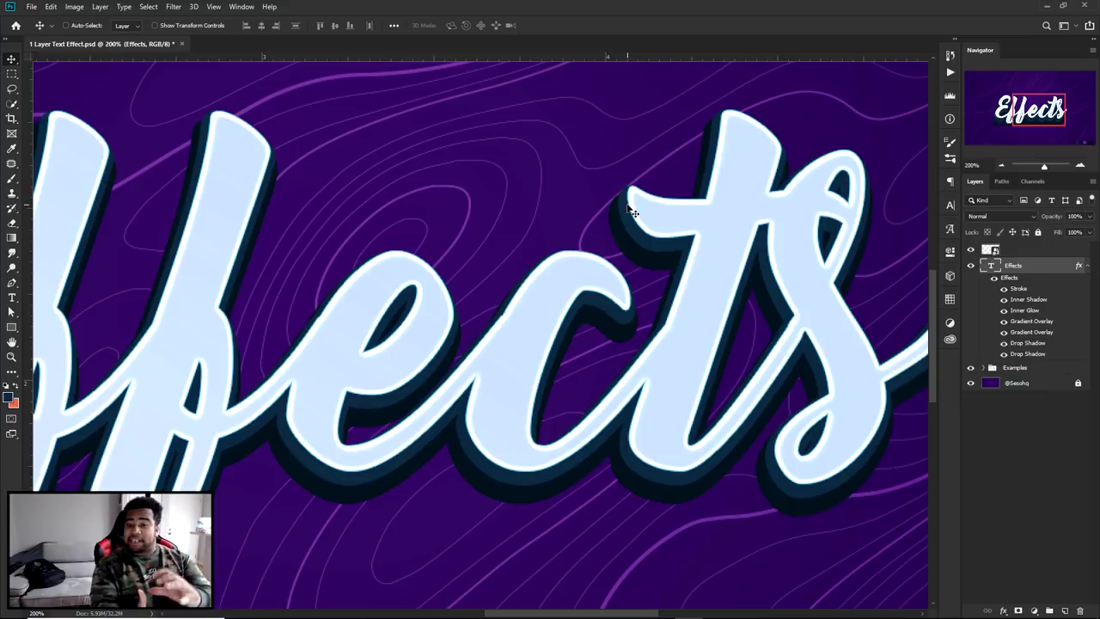
key(ctrl+0)
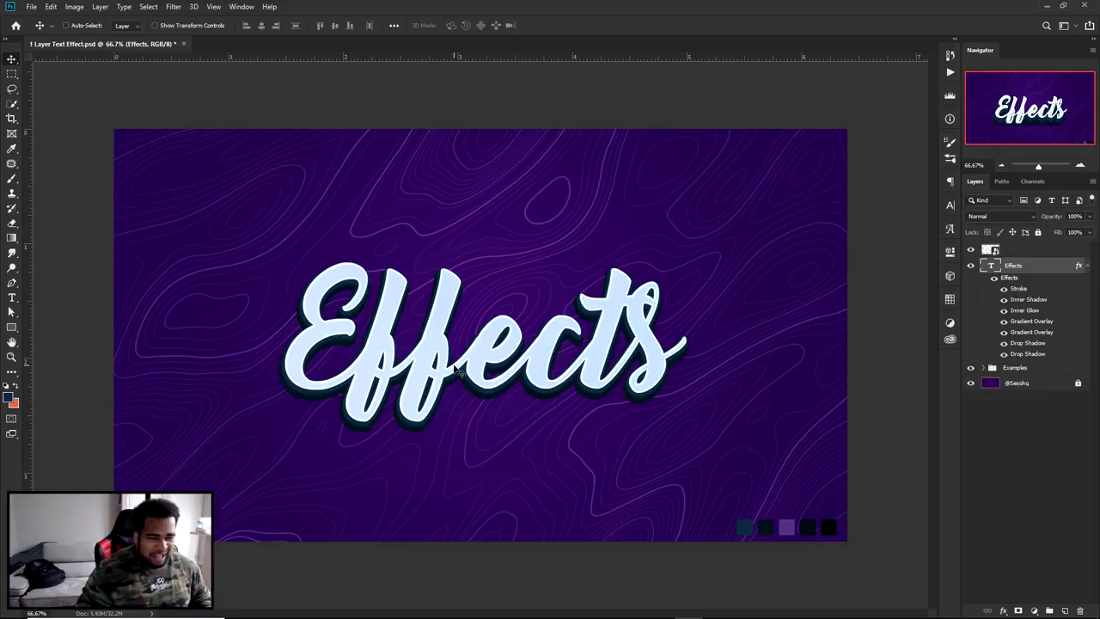
scroll(460, 370, up, 3)
scroll(468, 368, down, 2)
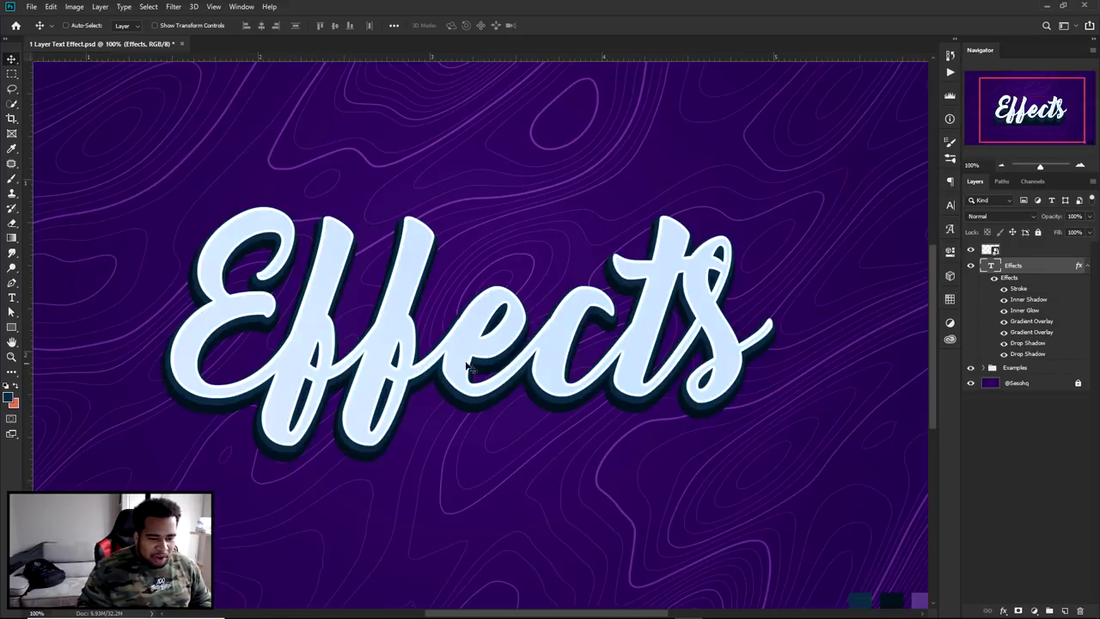
double_click(1026, 353)
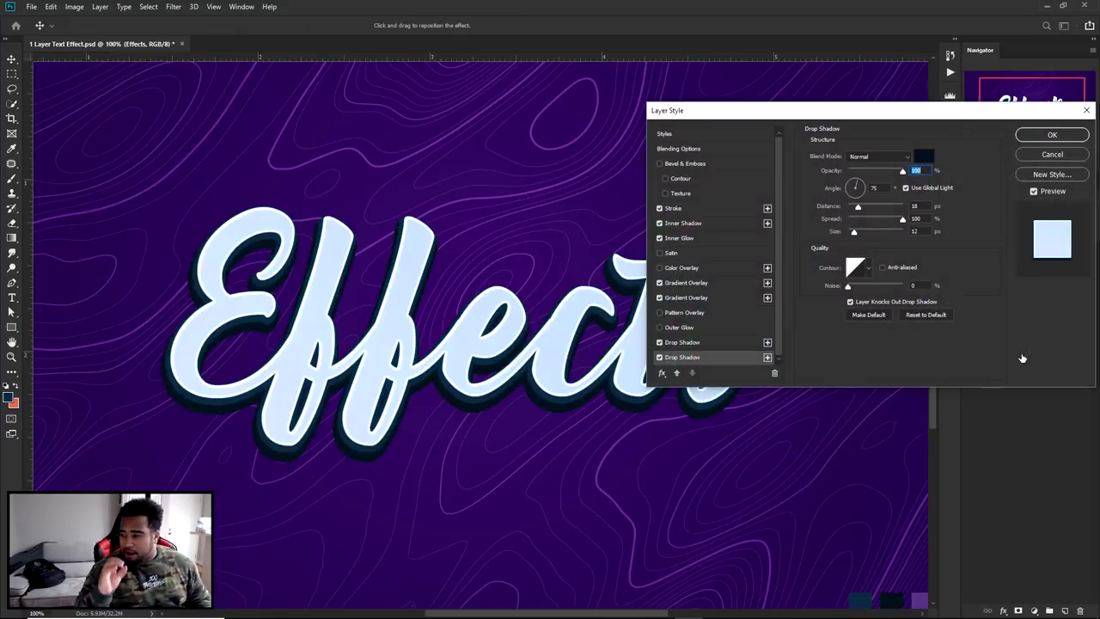
click(767, 357)
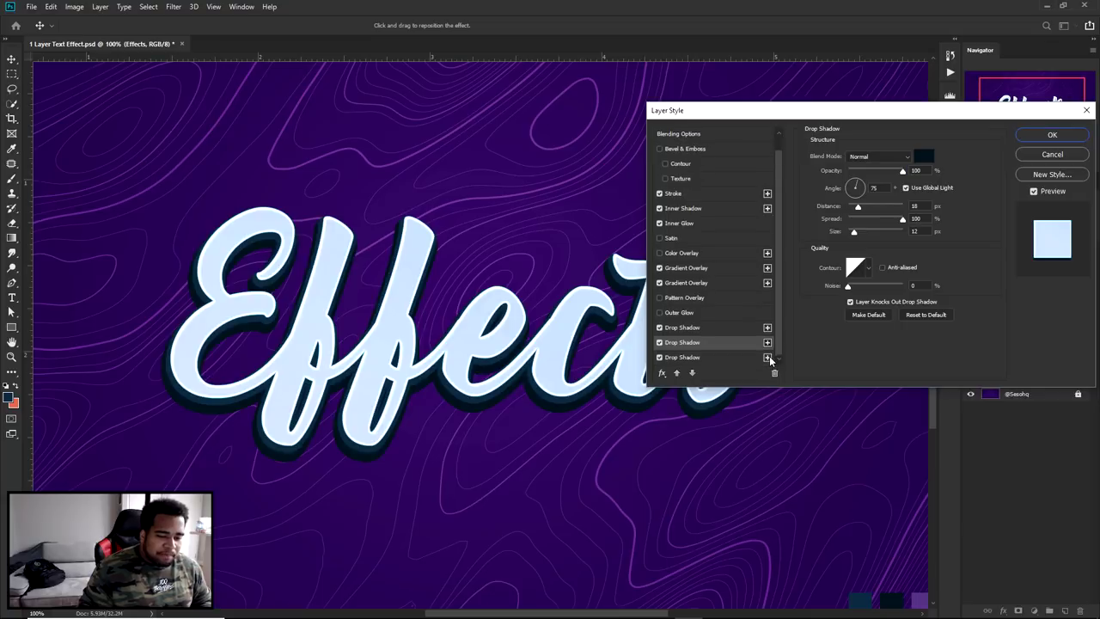
click(680, 357)
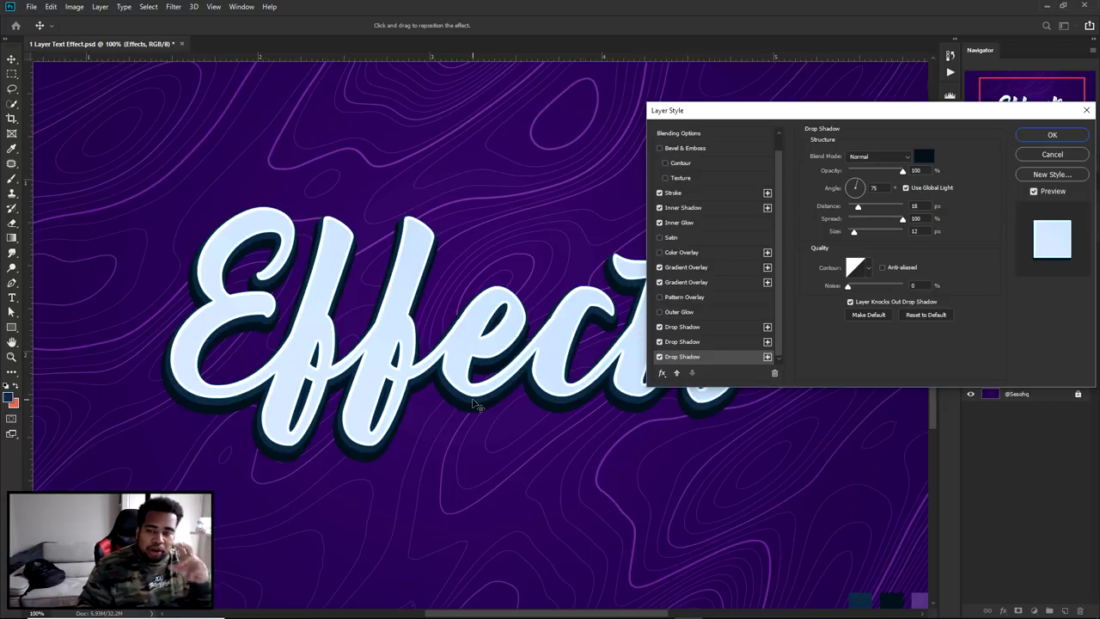
Set the third Drop Shadow's colour to the yellow e5c843.
click(926, 158)
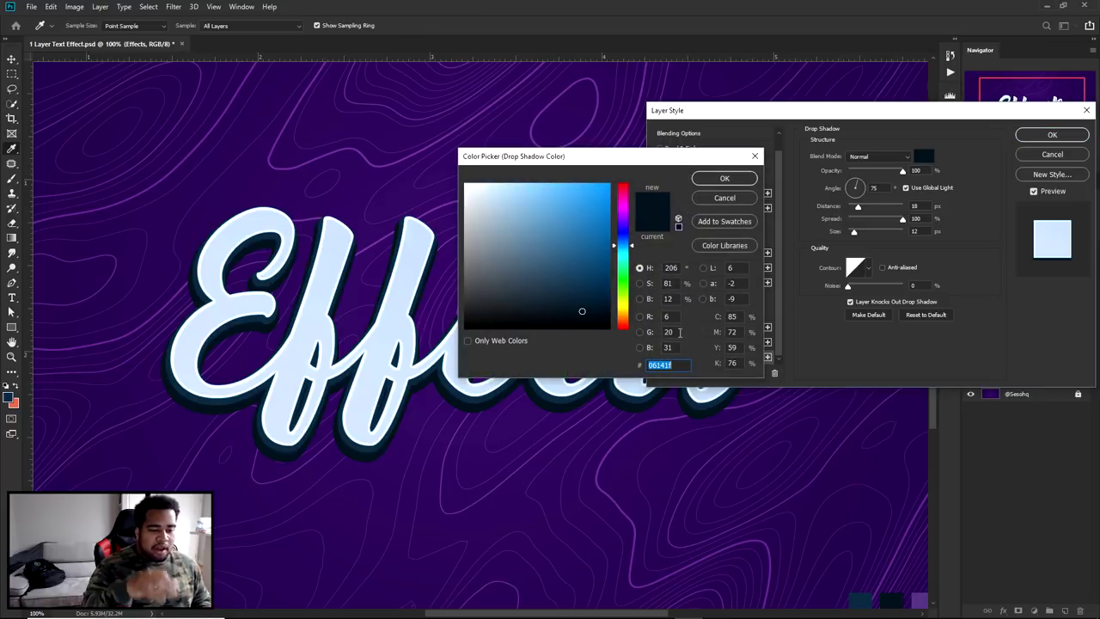
click(727, 178)
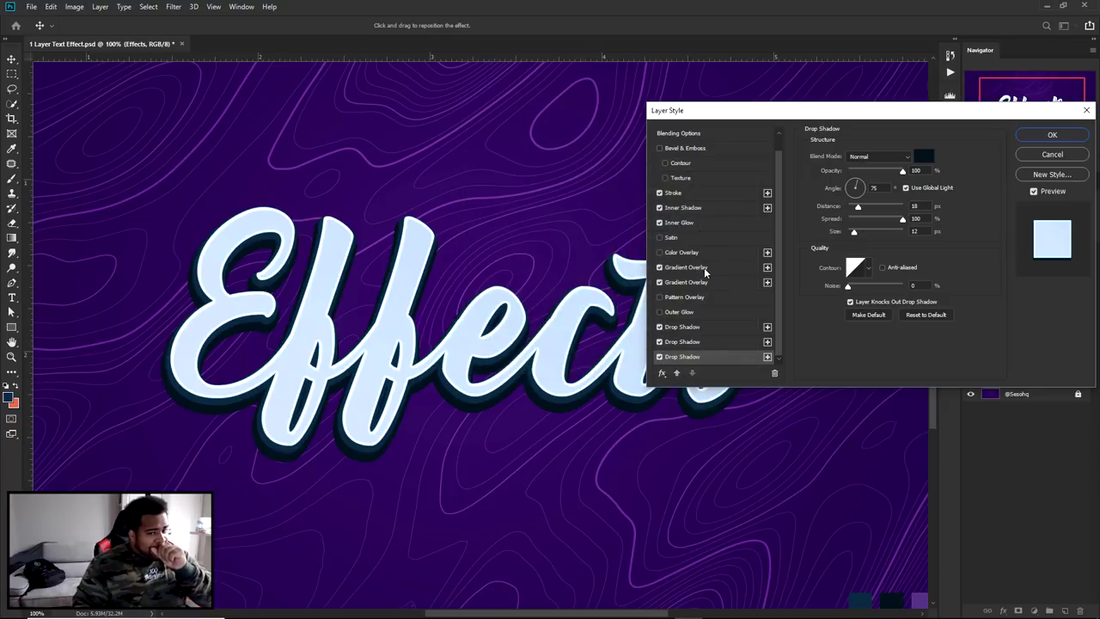
click(923, 157)
click(928, 592)
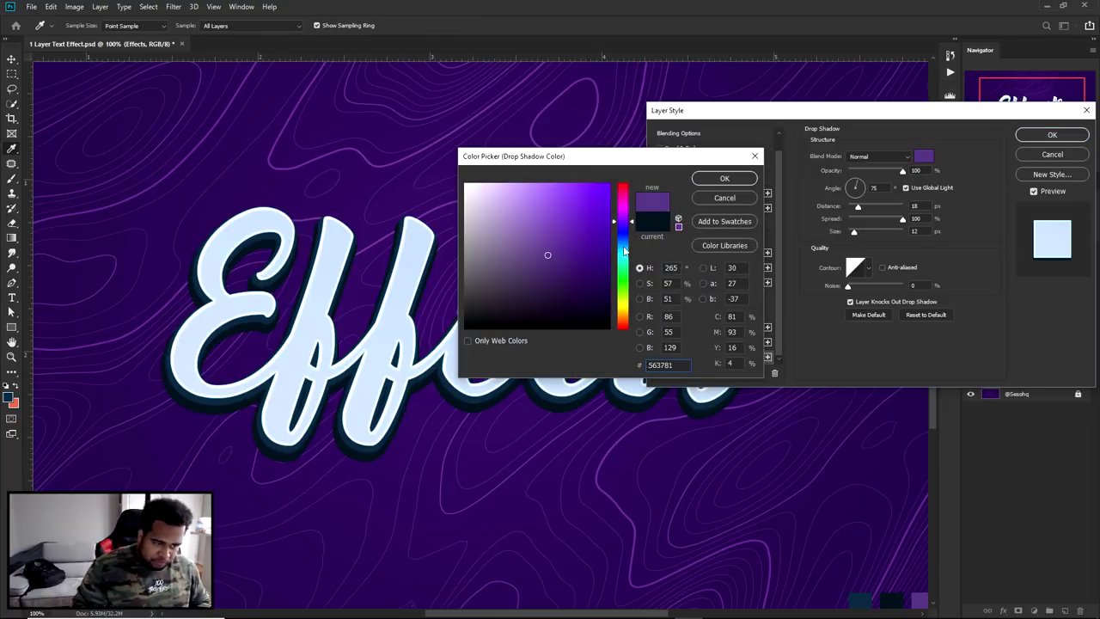
drag(608, 160, 793, 213)
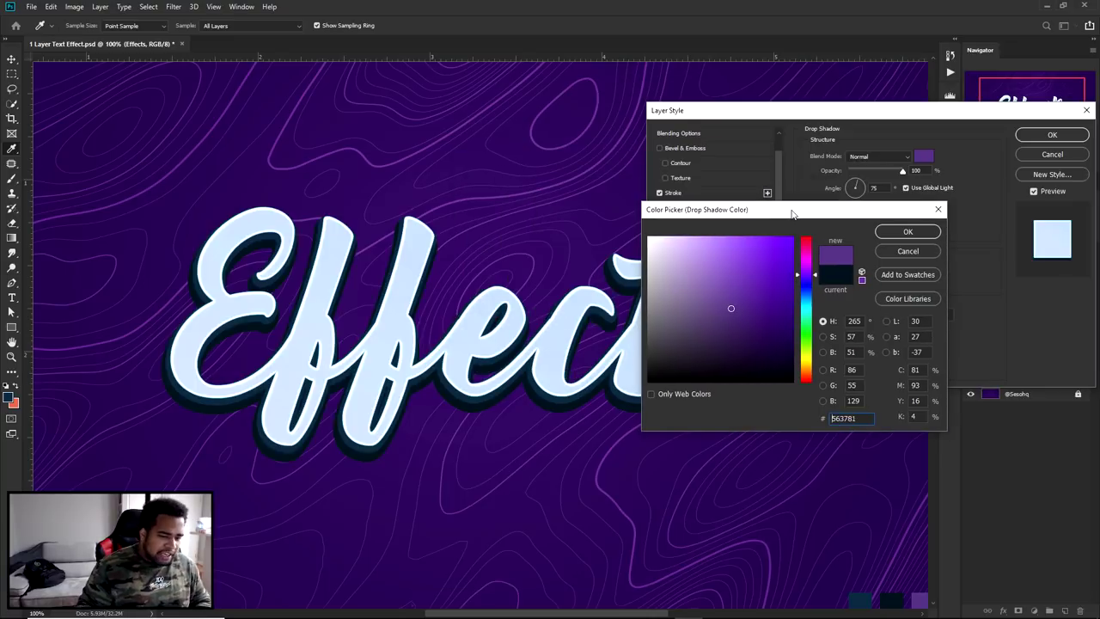
click(805, 363)
mouse_move(756, 273)
mouse_down()
mouse_move(737, 262)
mouse_move(750, 251)
mouse_up()
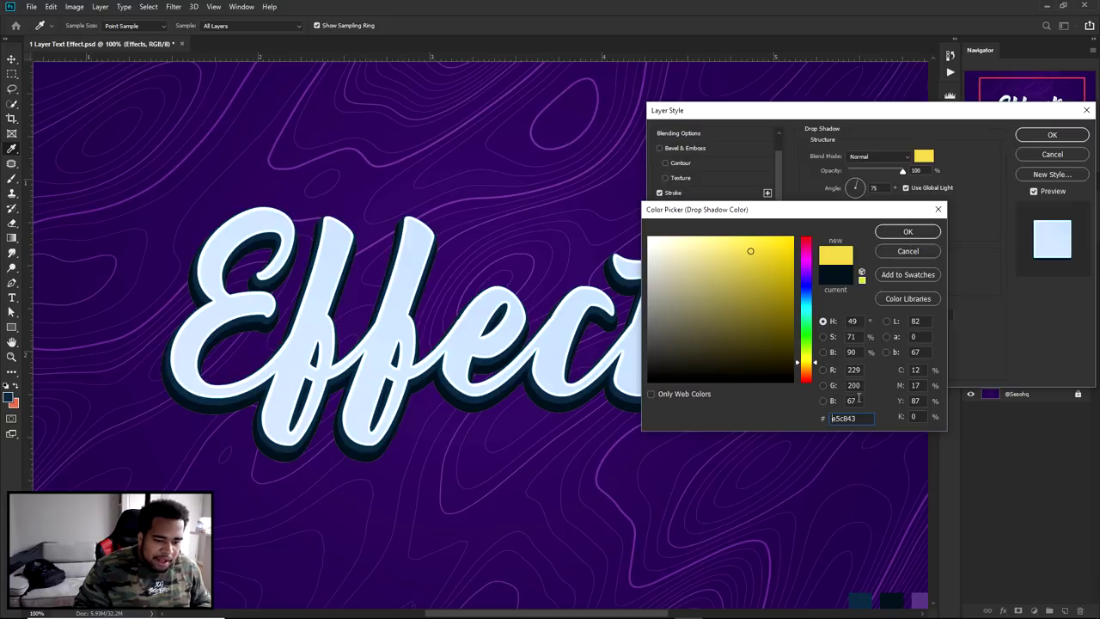
click(843, 418)
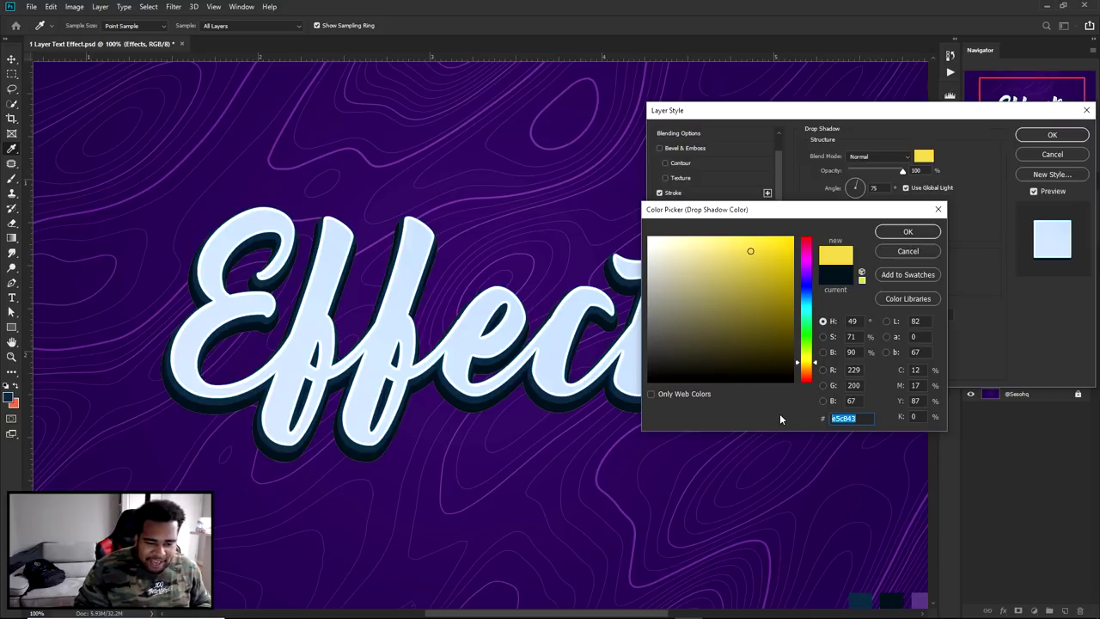
click(899, 233)
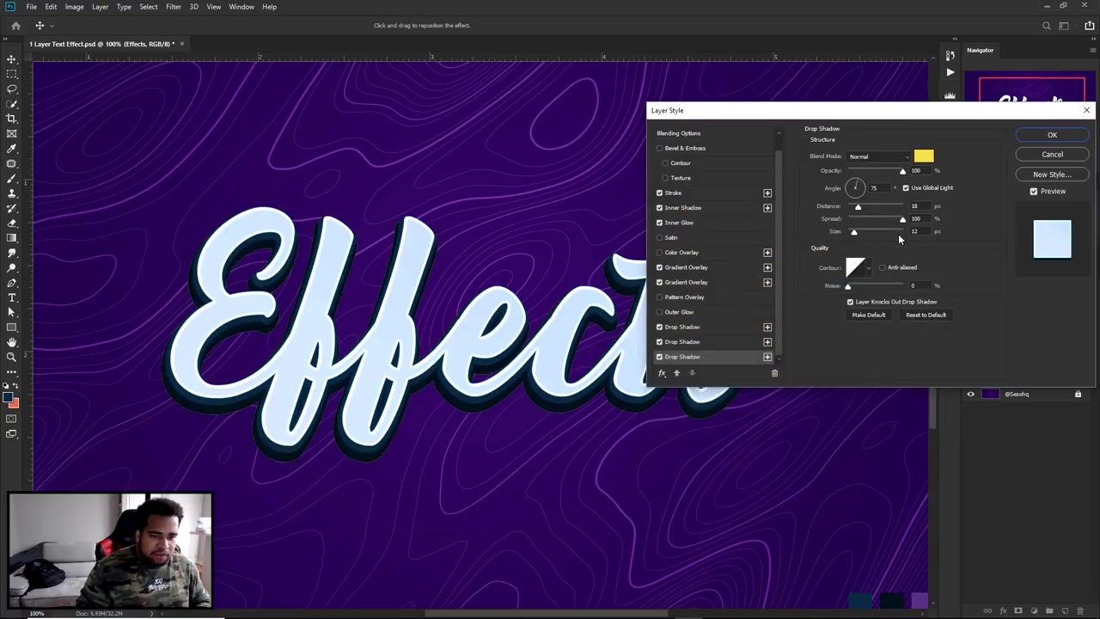
Turn off Use Global Light for the three Drop Shadows and try a 90° angle.
double_click(874, 188)
text(90)
click(905, 187)
key(ctrl+z)
key(ctrl+z)
click(731, 341)
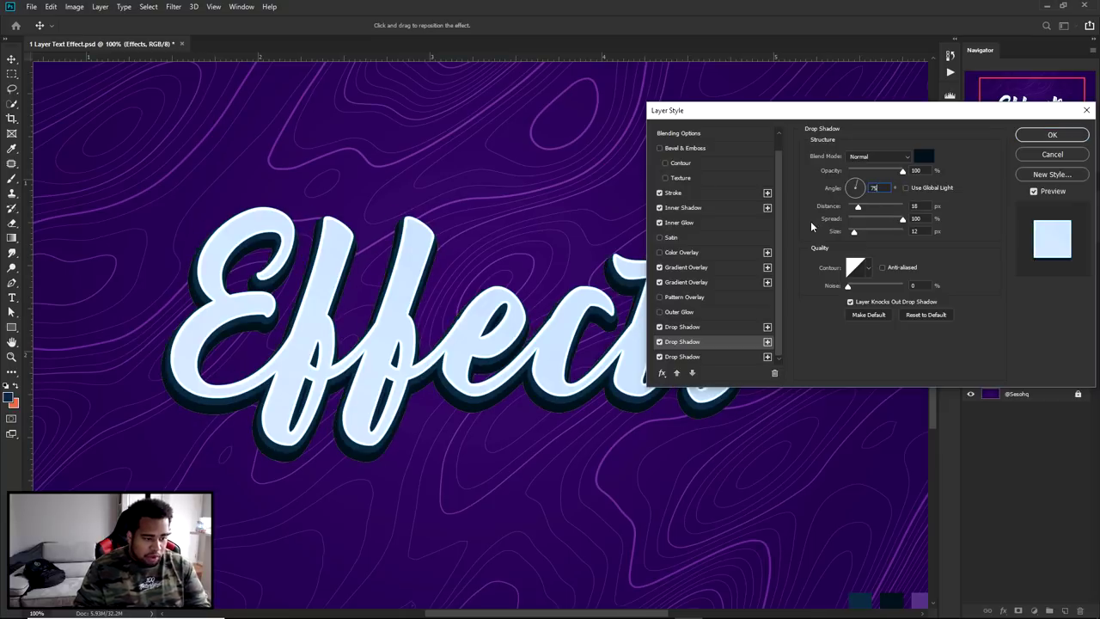
click(709, 326)
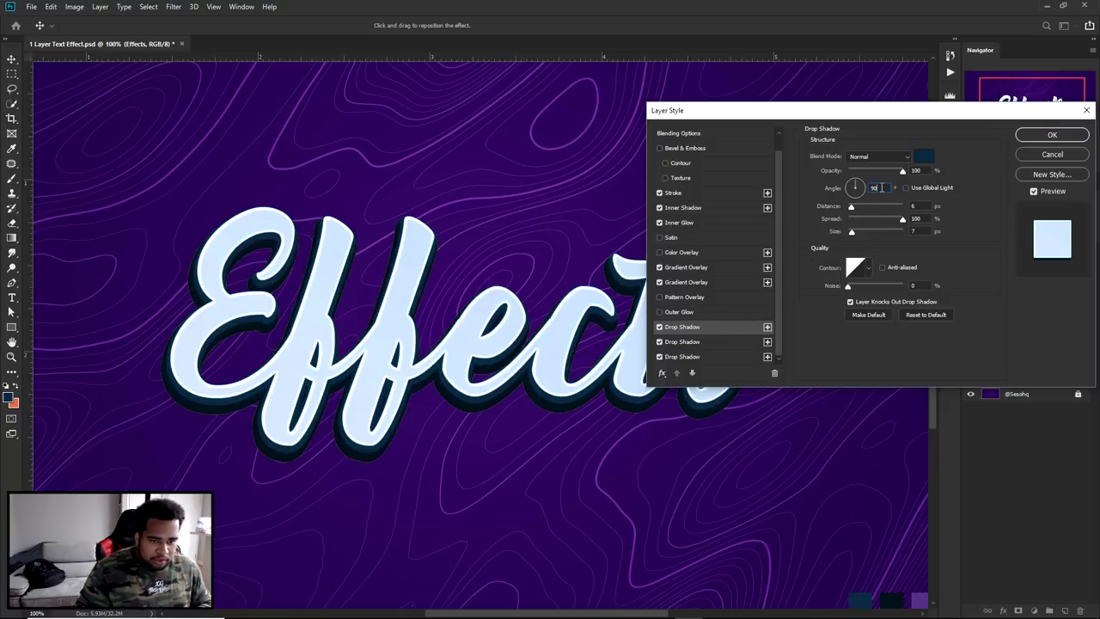
Set the yellow Drop Shadow's distance to 20 px and apply the layer style.
click(717, 355)
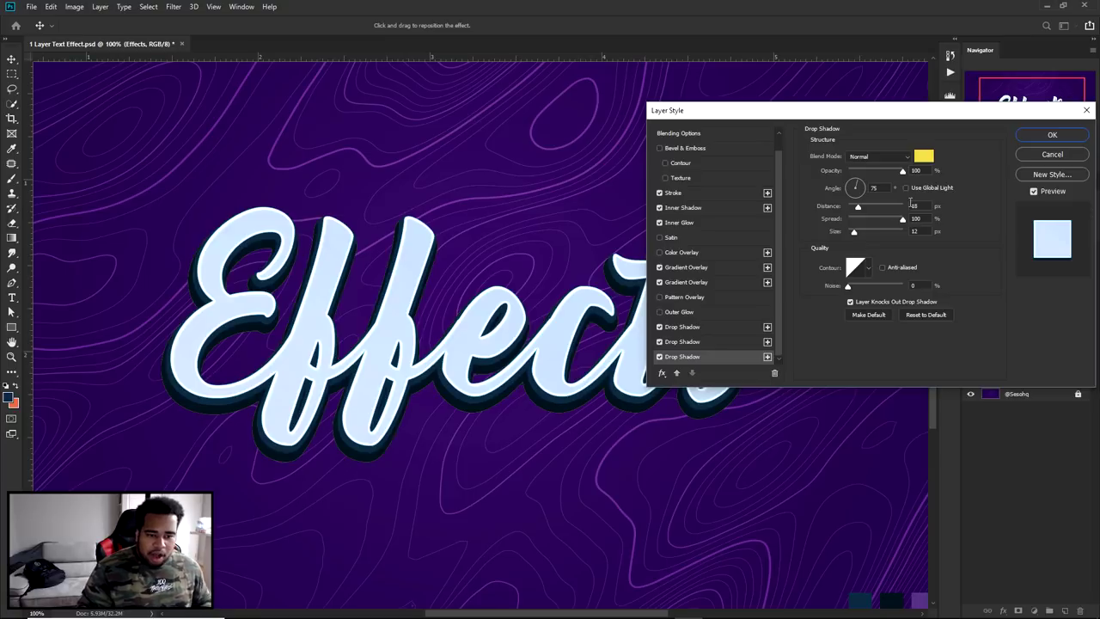
click(913, 206)
key(Up)
key(Up)
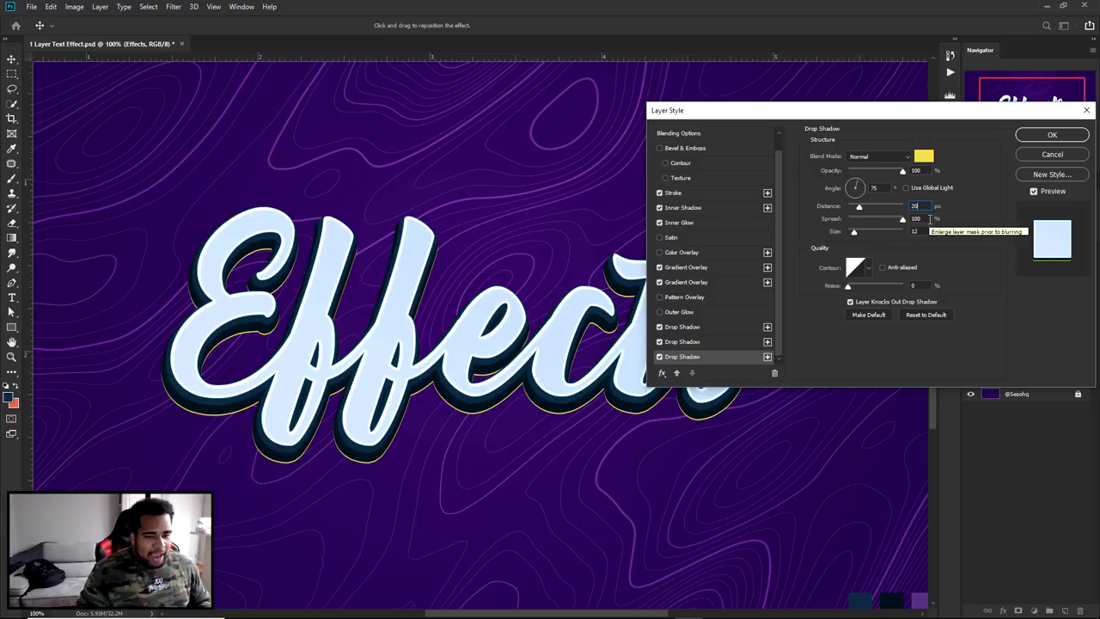
drag(930, 231, 888, 232)
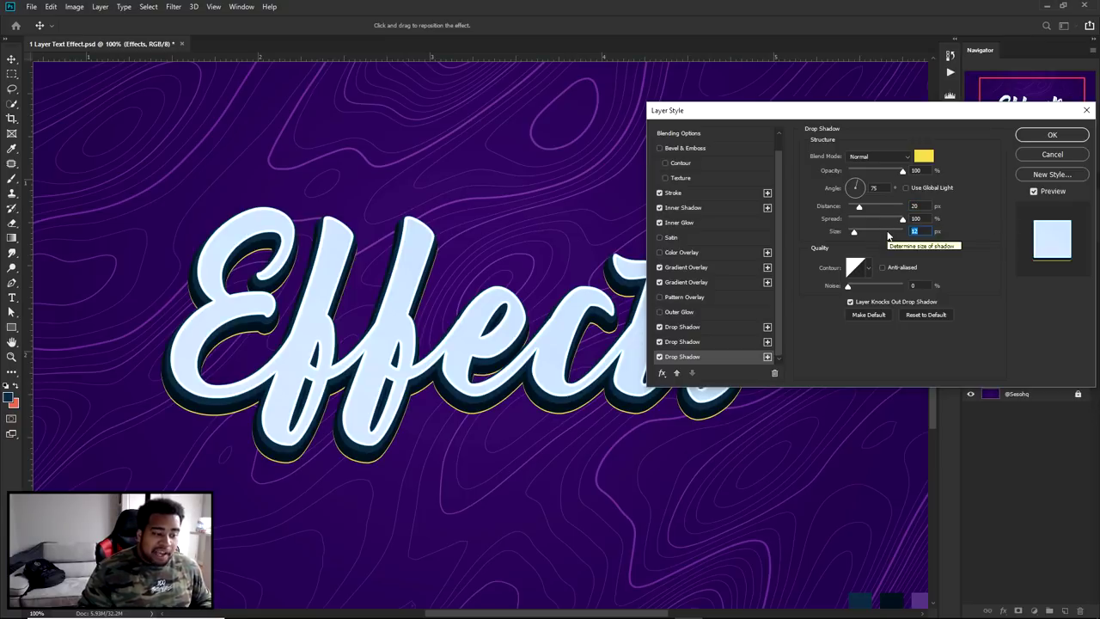
click(1052, 135)
Inspect the yellow edge under the letters, and set the yellow Drop Shadow's distance to 21 px.
scroll(429, 360, up, 4)
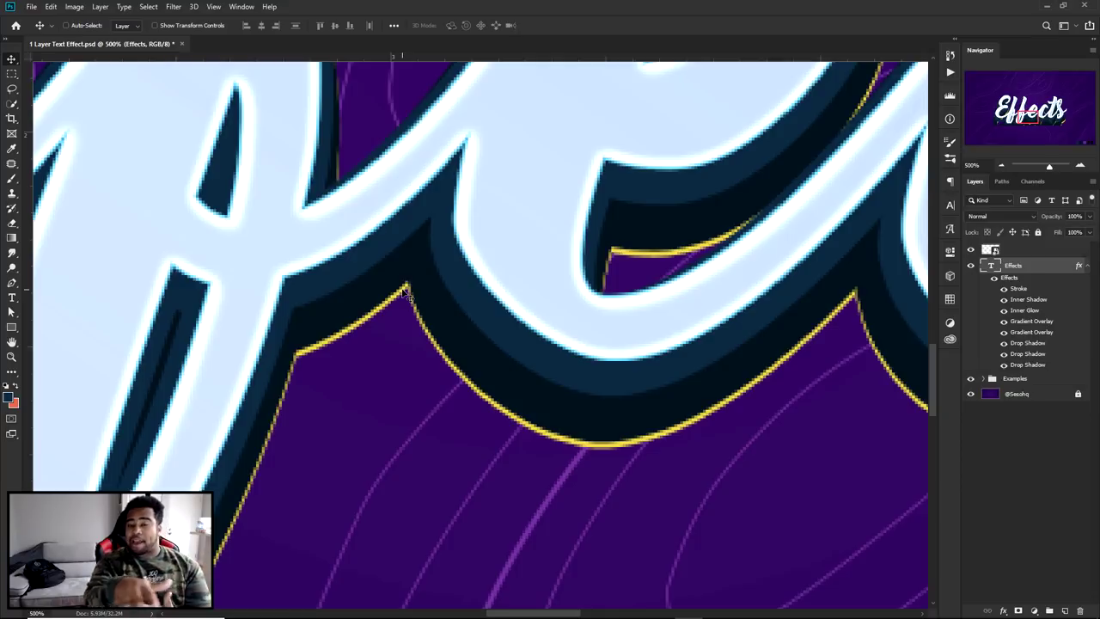
scroll(407, 294, down, 4)
drag(499, 287, 600, 269)
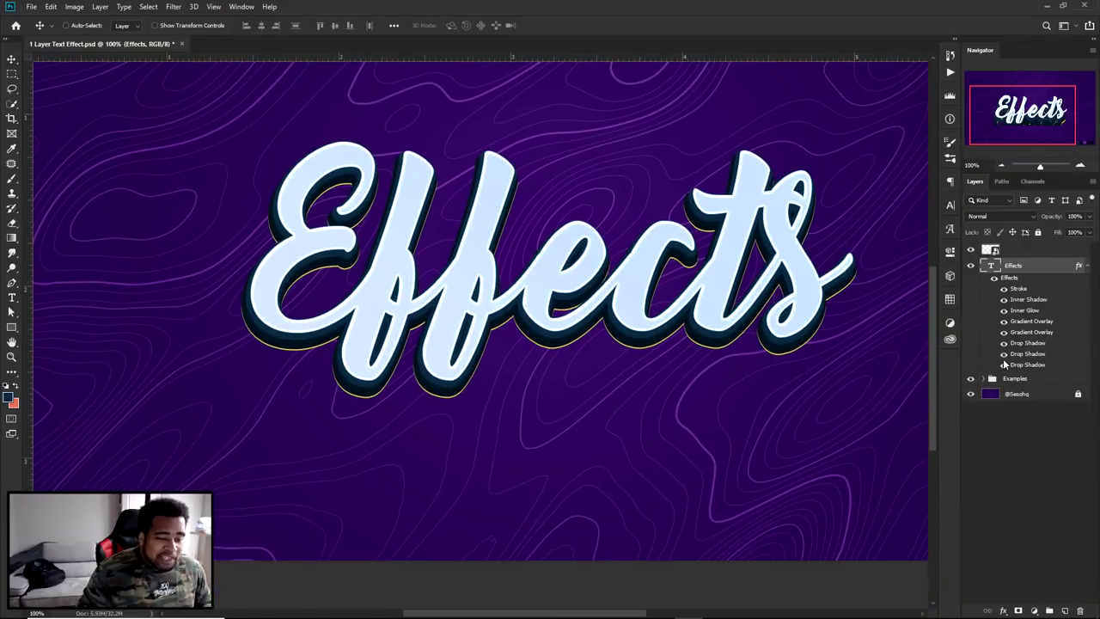
double_click(1028, 365)
double_click(923, 205)
key(Up)
key(Up)
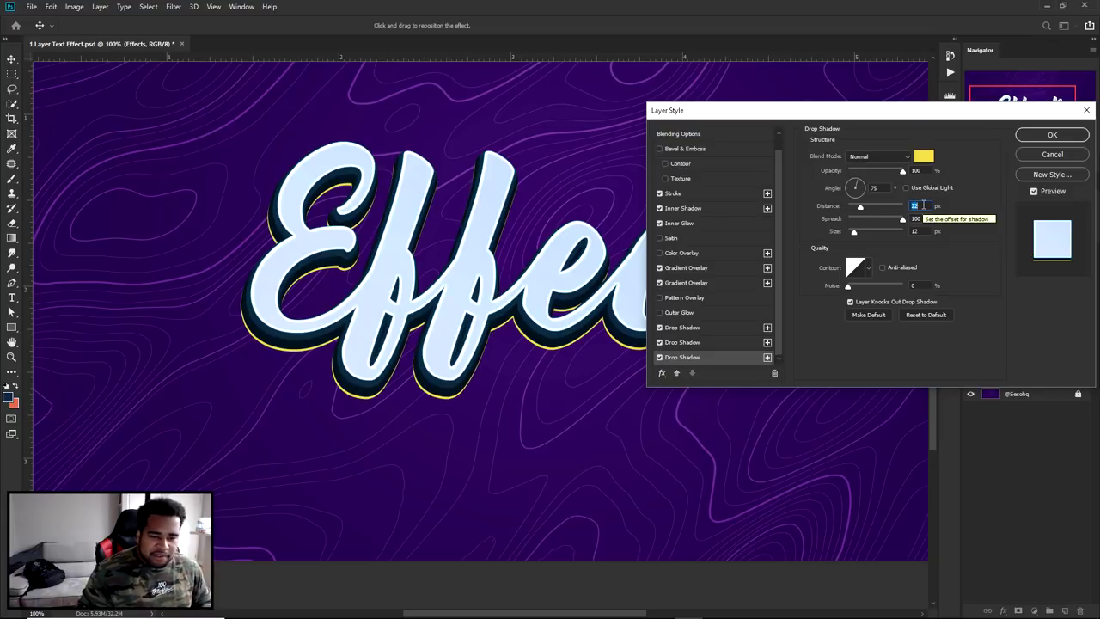
key(Down)
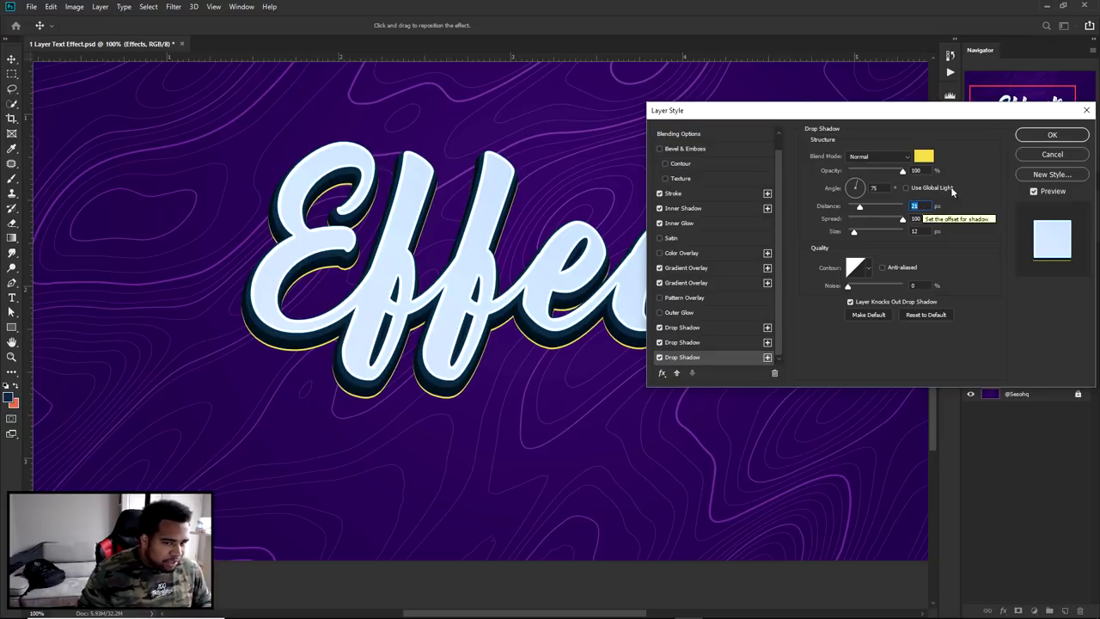
click(1045, 135)
Add a fourth Drop Shadow beneath the yellow one in the Effects text's layer style and select it.
drag(797, 200, 830, 202)
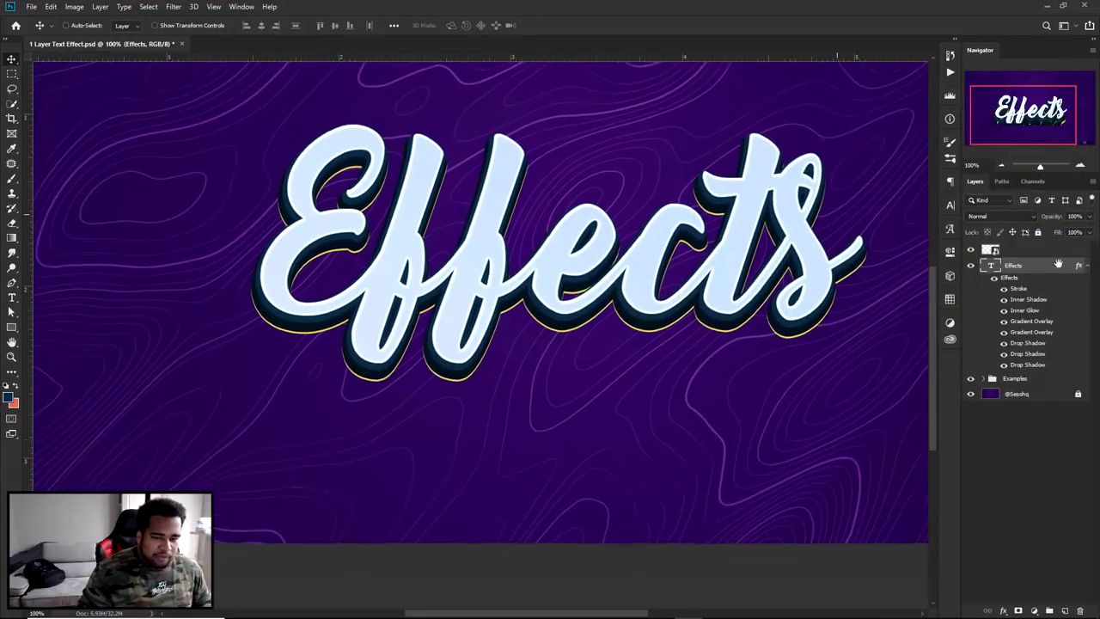
double_click(1026, 365)
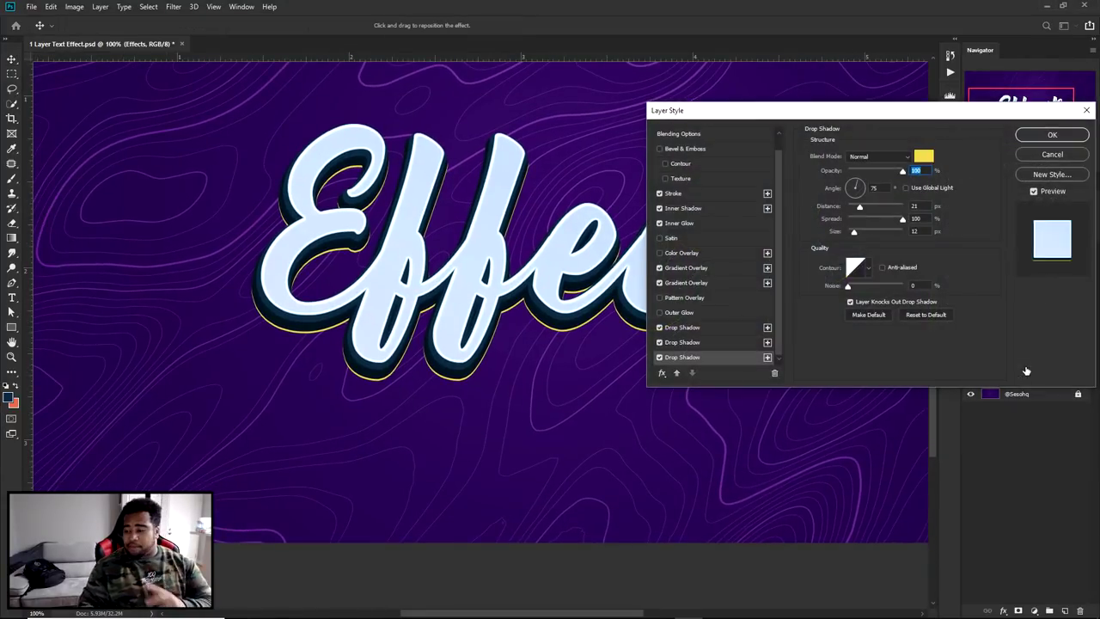
click(1050, 140)
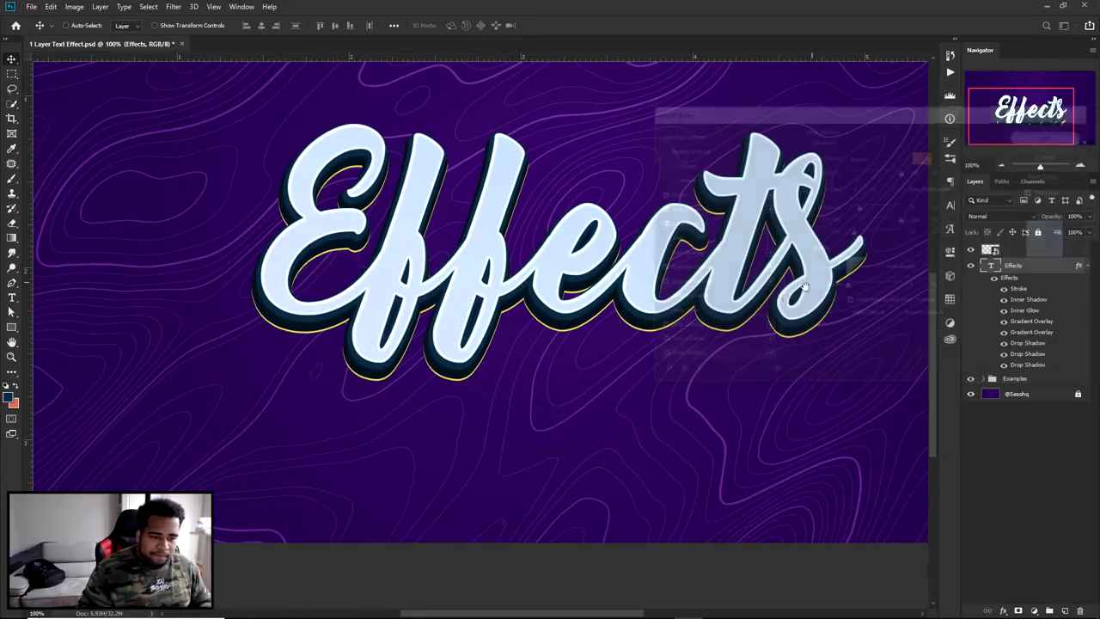
drag(1032, 120, 1063, 138)
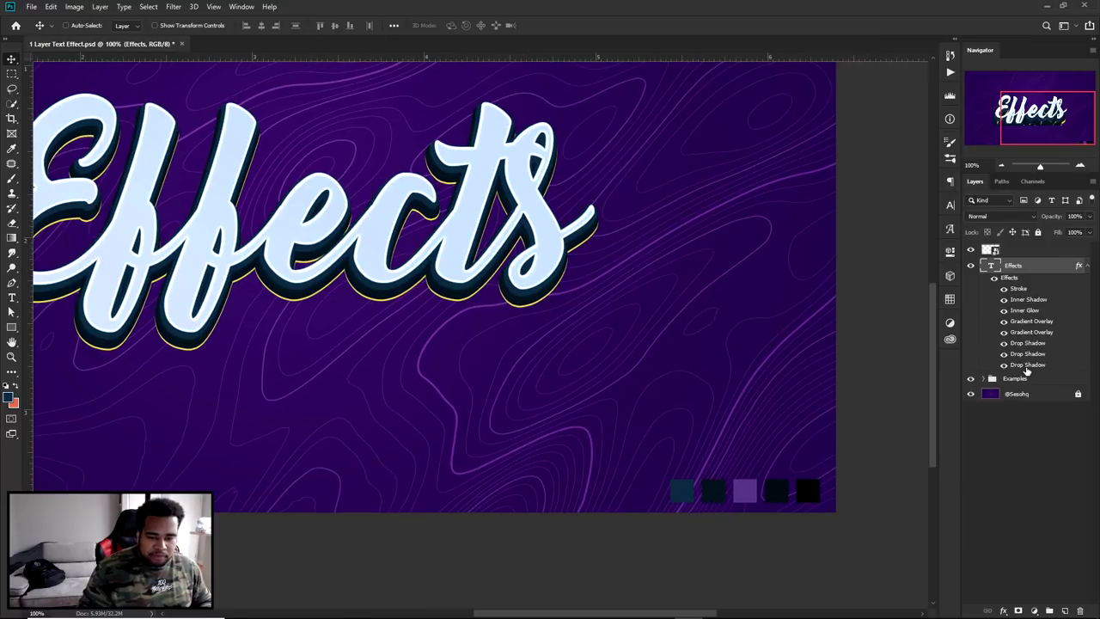
double_click(1026, 366)
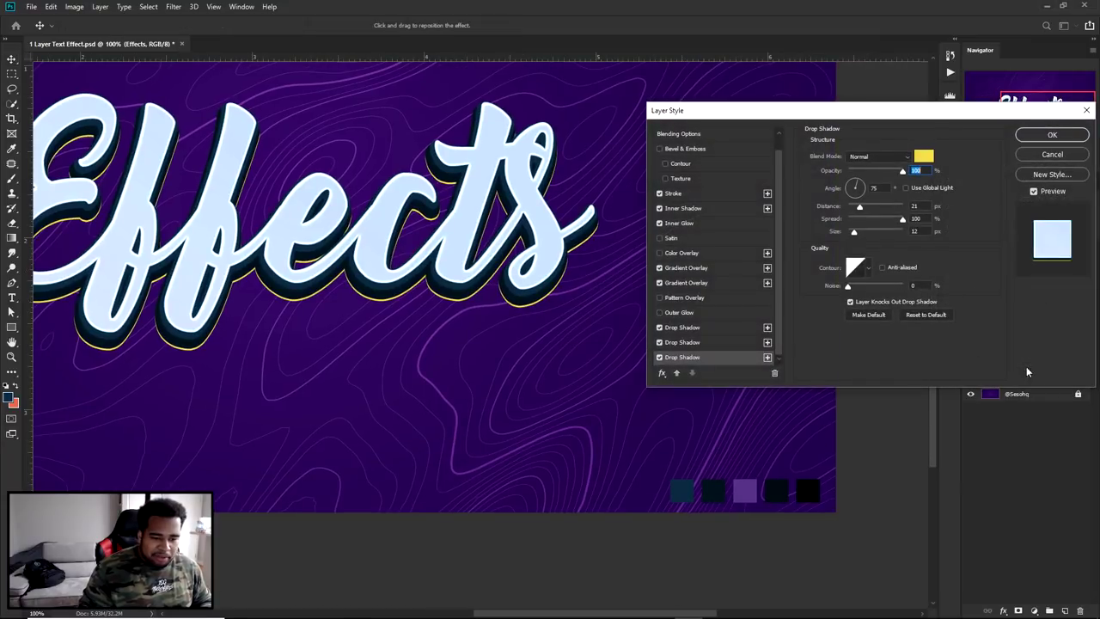
click(769, 359)
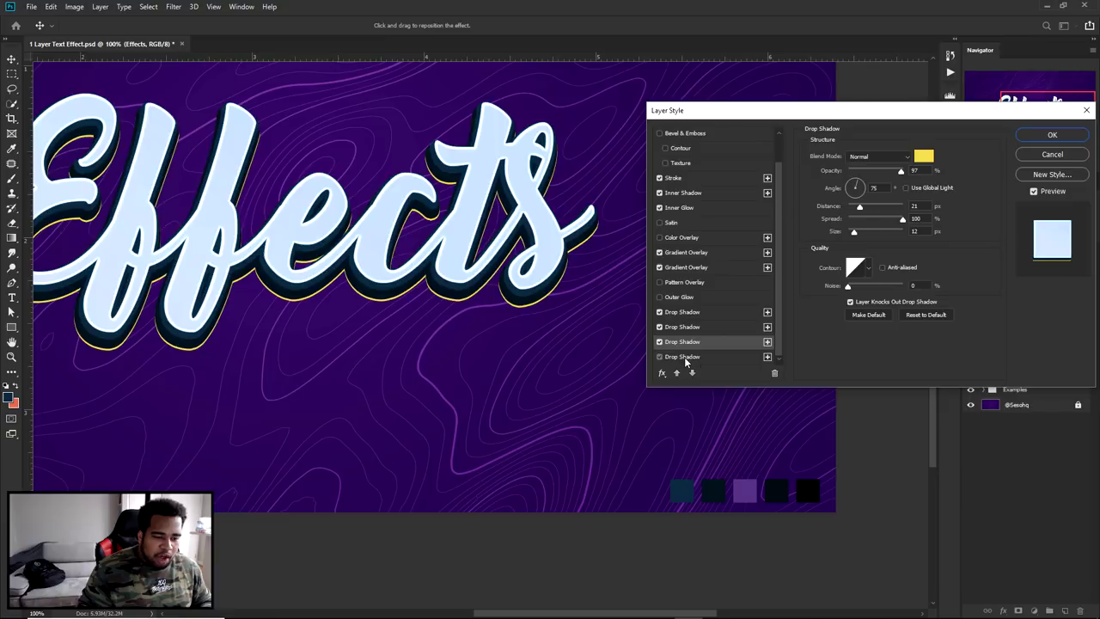
click(687, 357)
Set the fourth Drop Shadow's colour to the dark navy 040e17 sampled from the fourth palette swatch on the canvas.
click(923, 156)
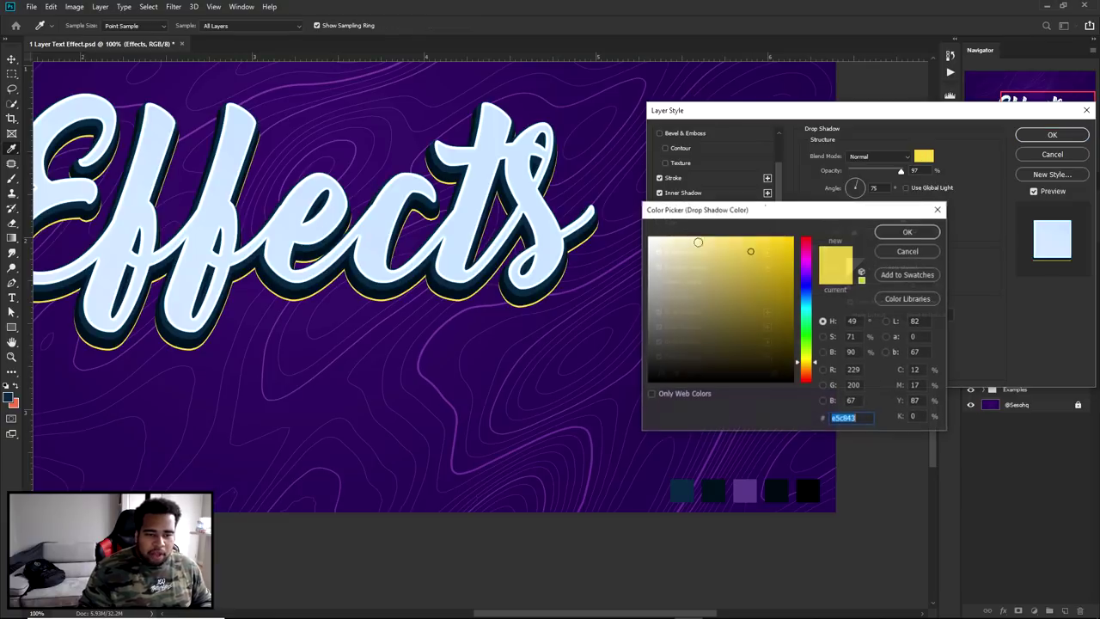
click(779, 485)
double_click(842, 419)
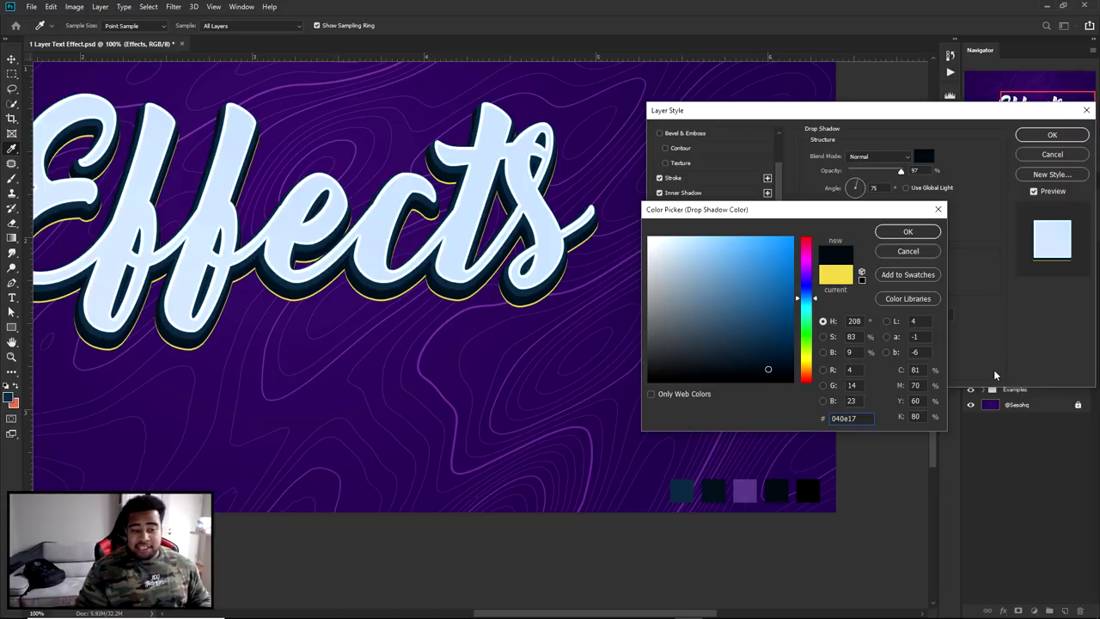
click(907, 233)
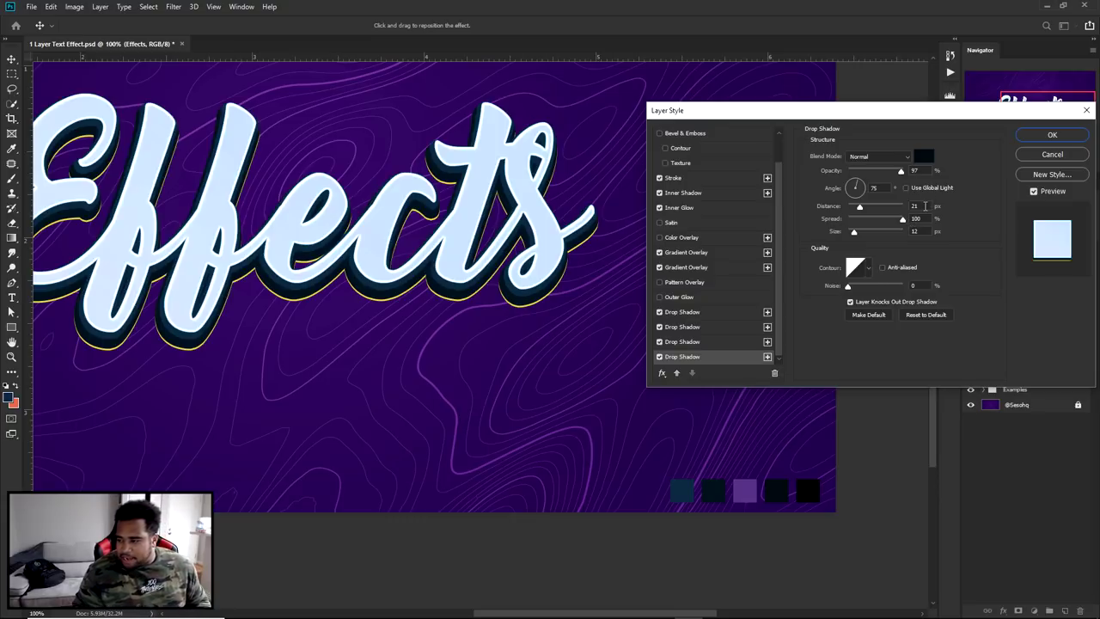
Give the fourth Drop Shadow an 18 px distance, 17 px size and 100% opacity, and apply the layer style.
click(917, 205)
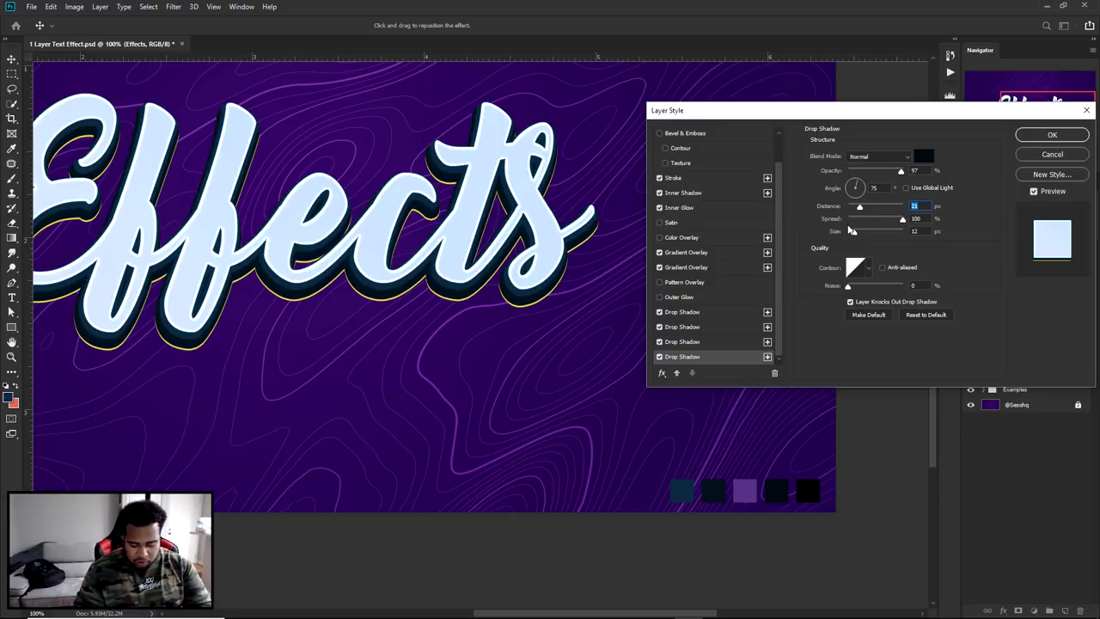
text(18)
key(Tab)
text(17)
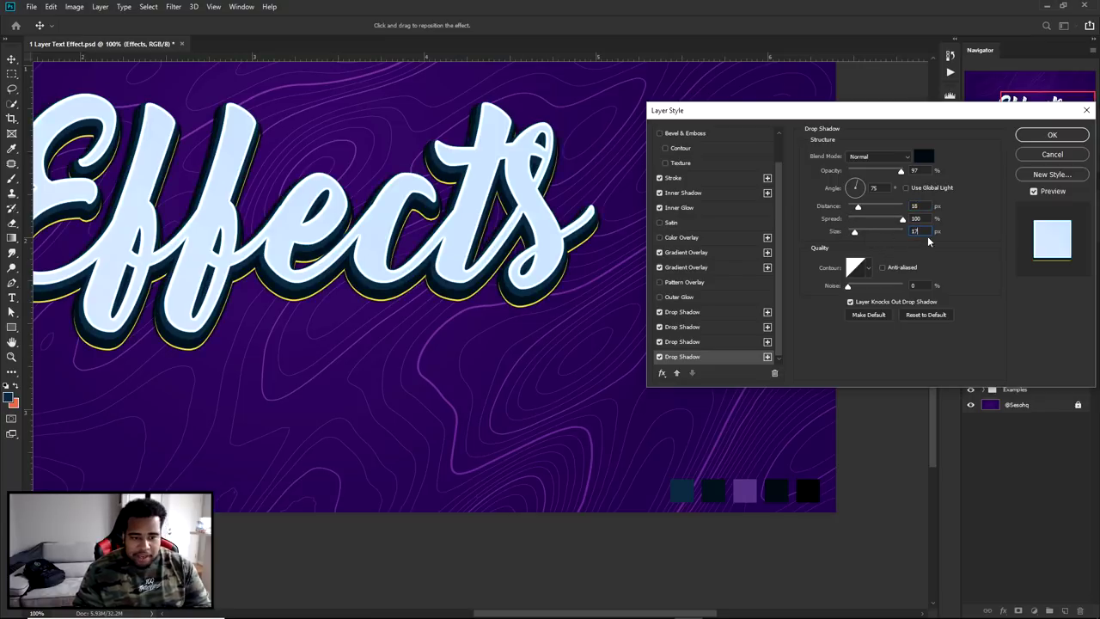
drag(901, 170, 909, 170)
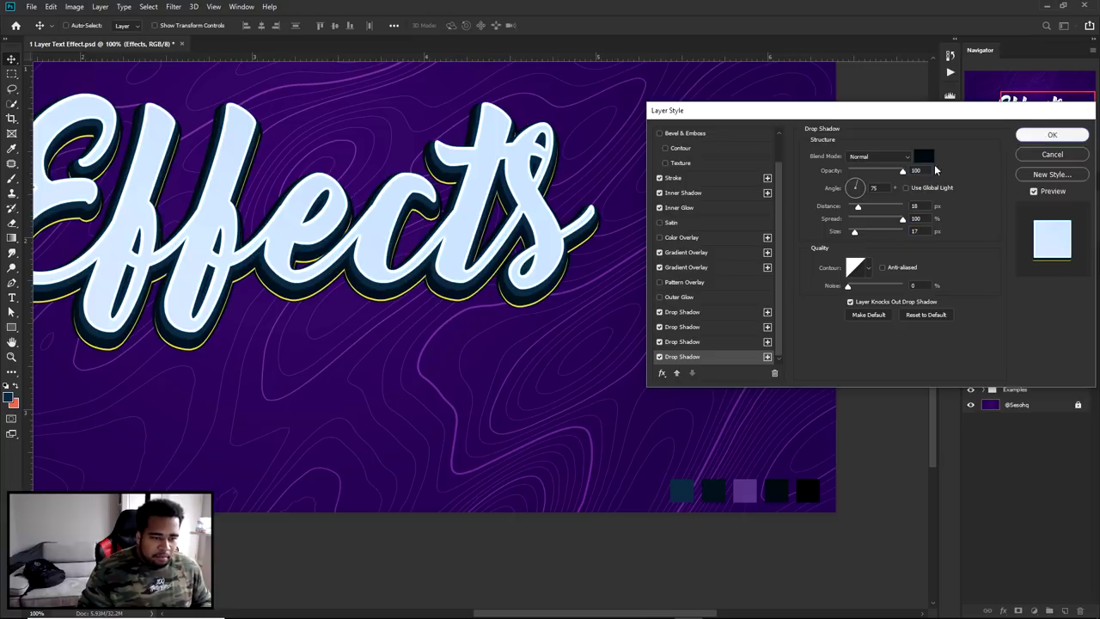
click(1052, 135)
Inspect the dark edge around the yellow line, and set the fourth Drop Shadow's angle to 75° and distance to 20 px.
scroll(489, 322, up, 6)
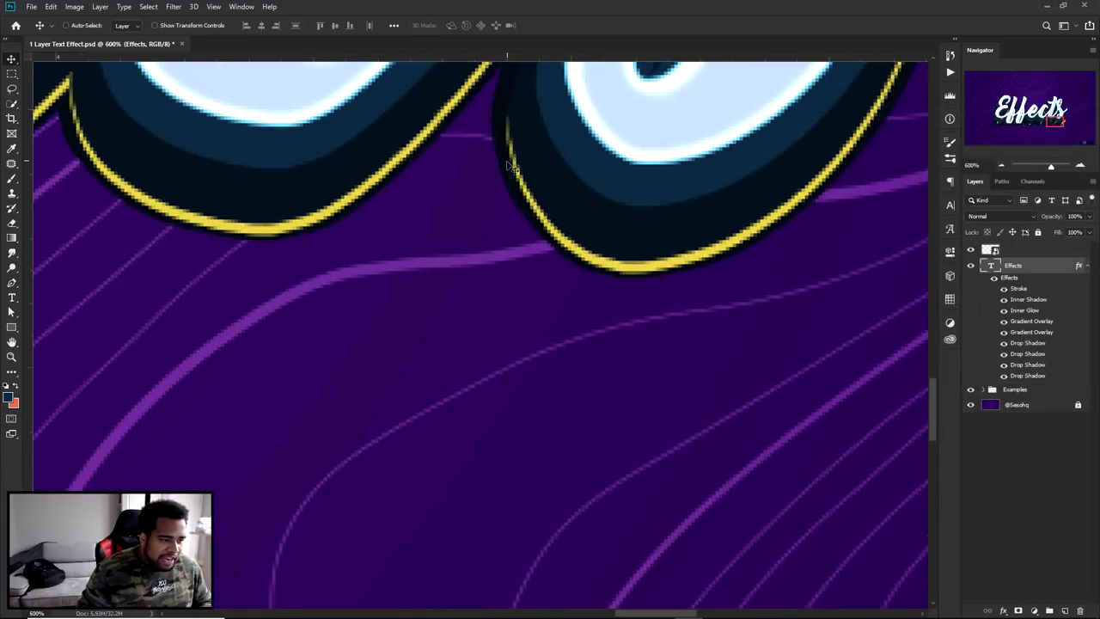
scroll(575, 294, down, 2)
scroll(575, 294, left, 5)
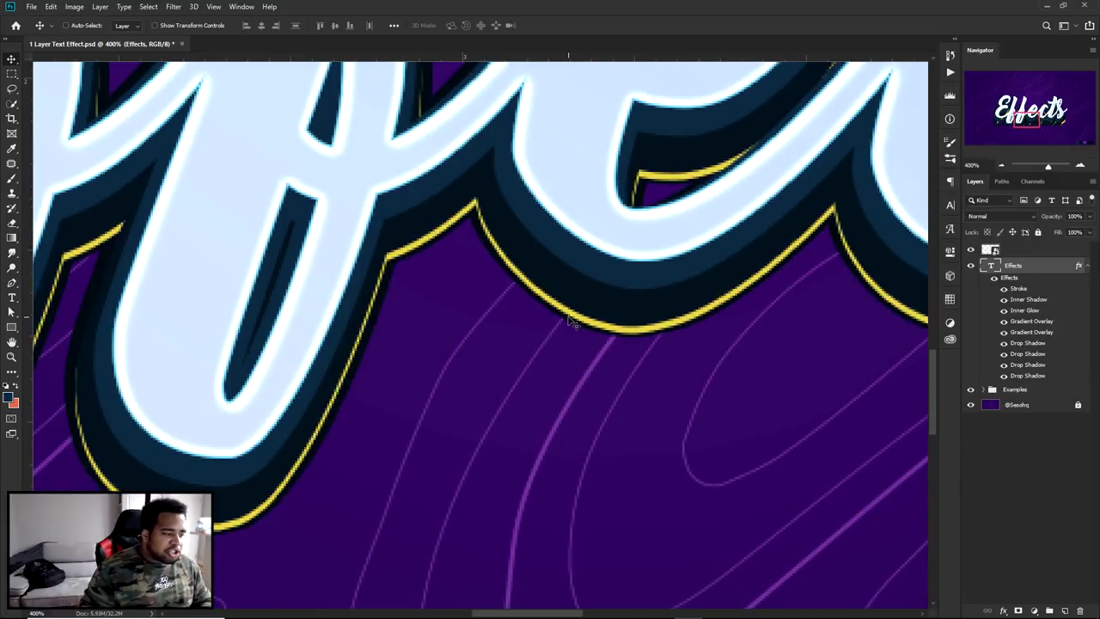
scroll(404, 256, up, 1)
scroll(469, 279, down, 2)
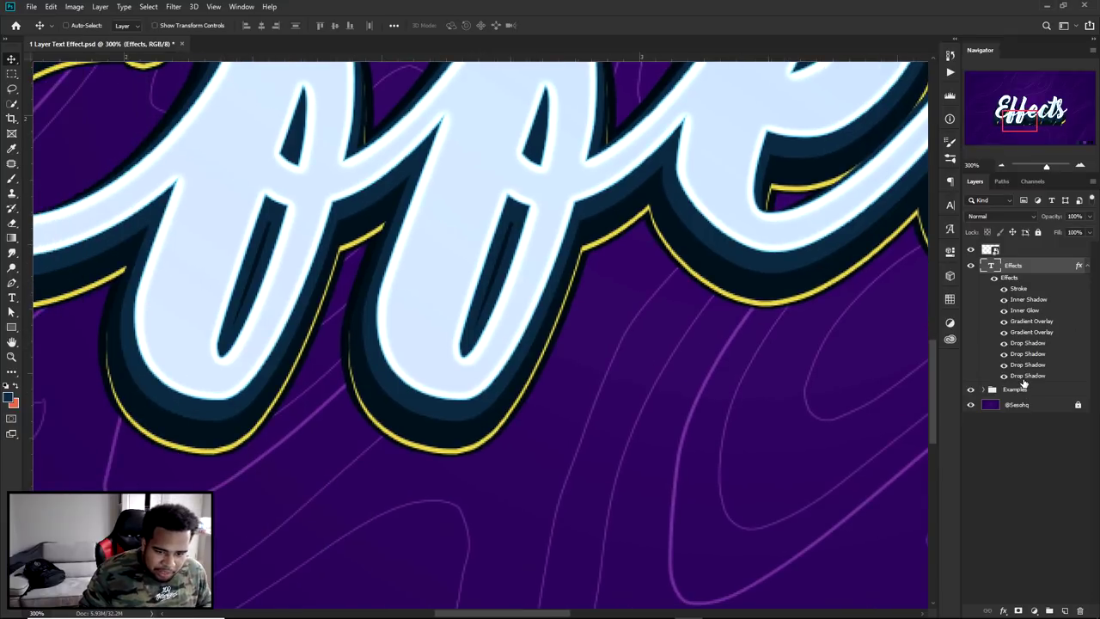
double_click(1025, 377)
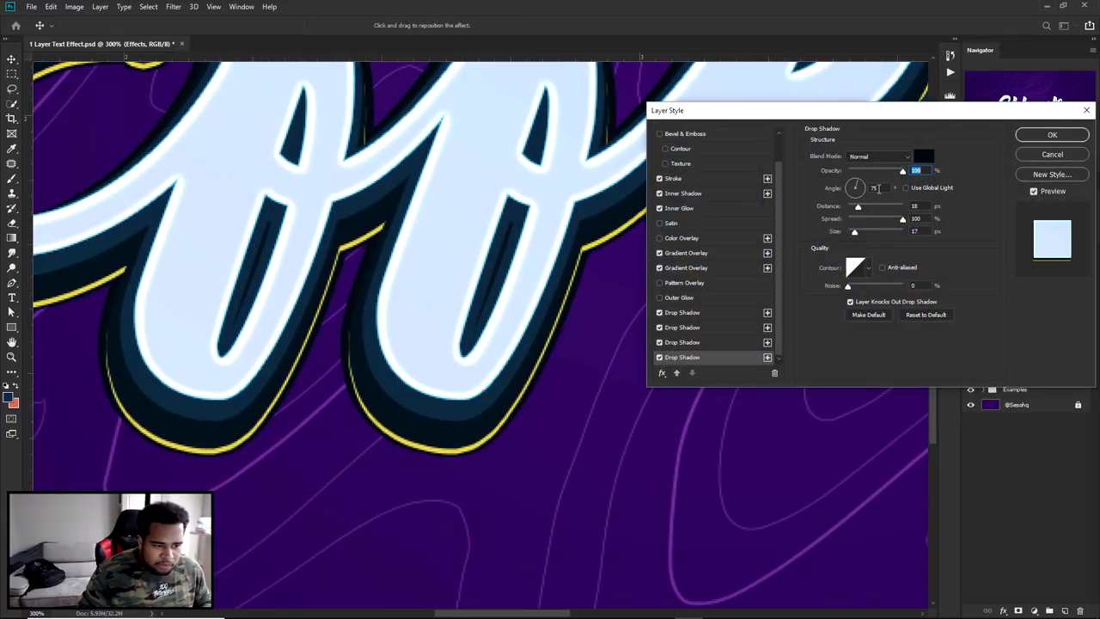
drag(857, 185, 859, 184)
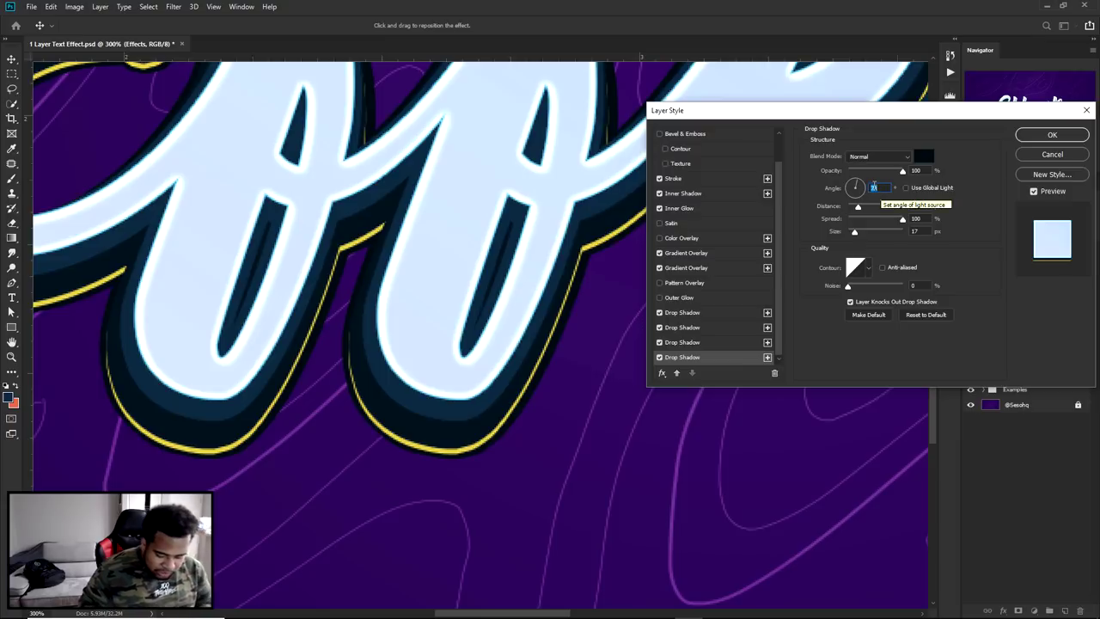
text(75)
double_click(916, 206)
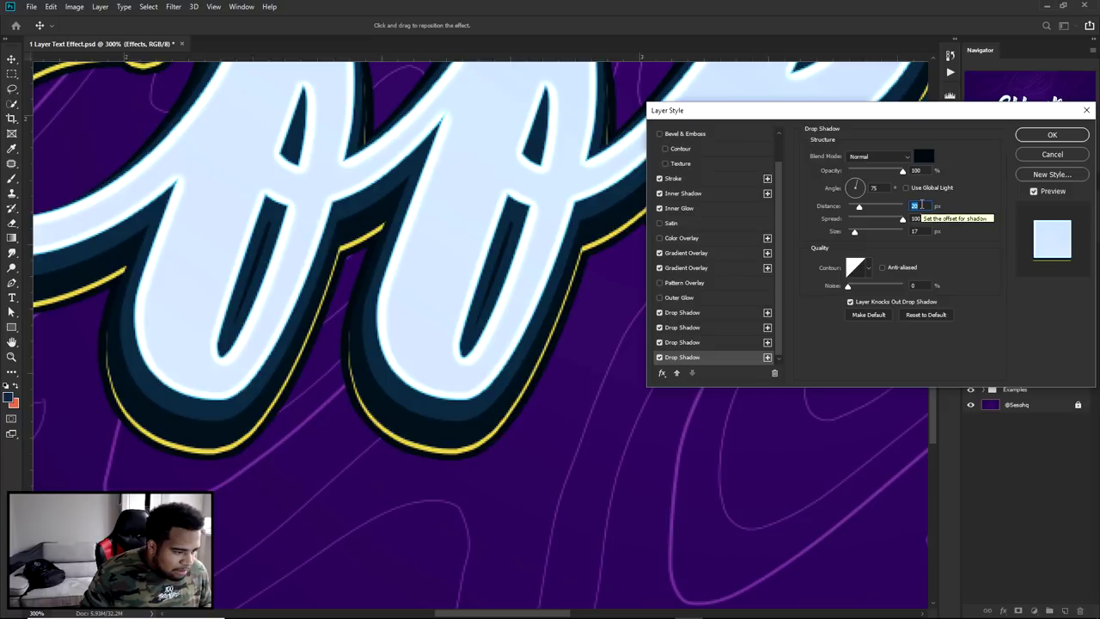
click(1052, 135)
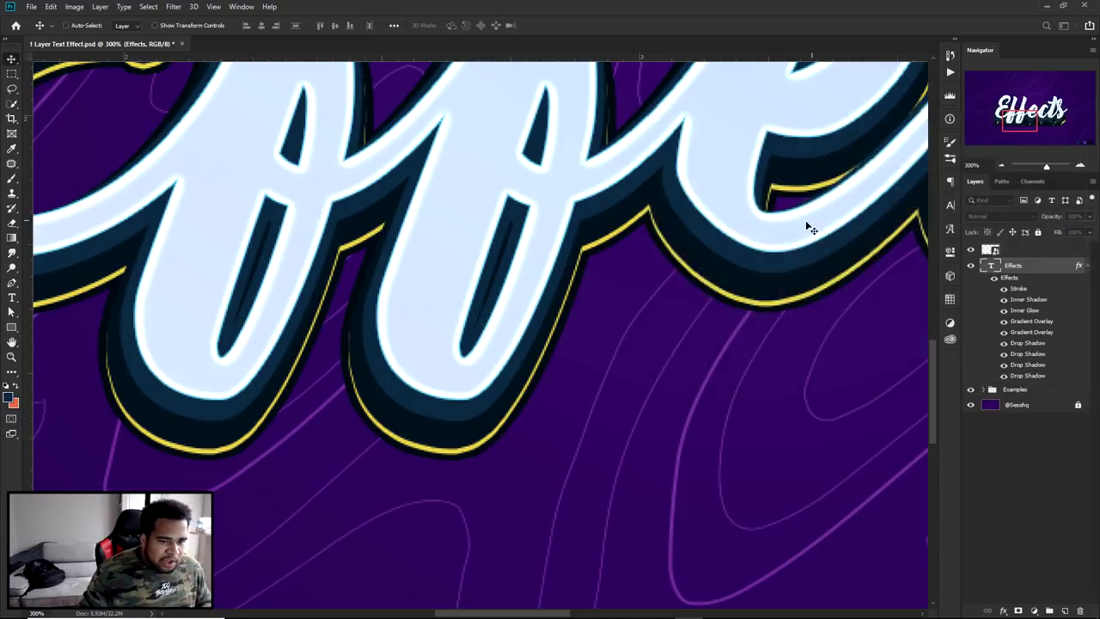
Check the dark outline around the letters, add a fifth Drop Shadow at the end of the list, and apply the layer style.
key(ctrl+1)
drag(790, 216, 630, 283)
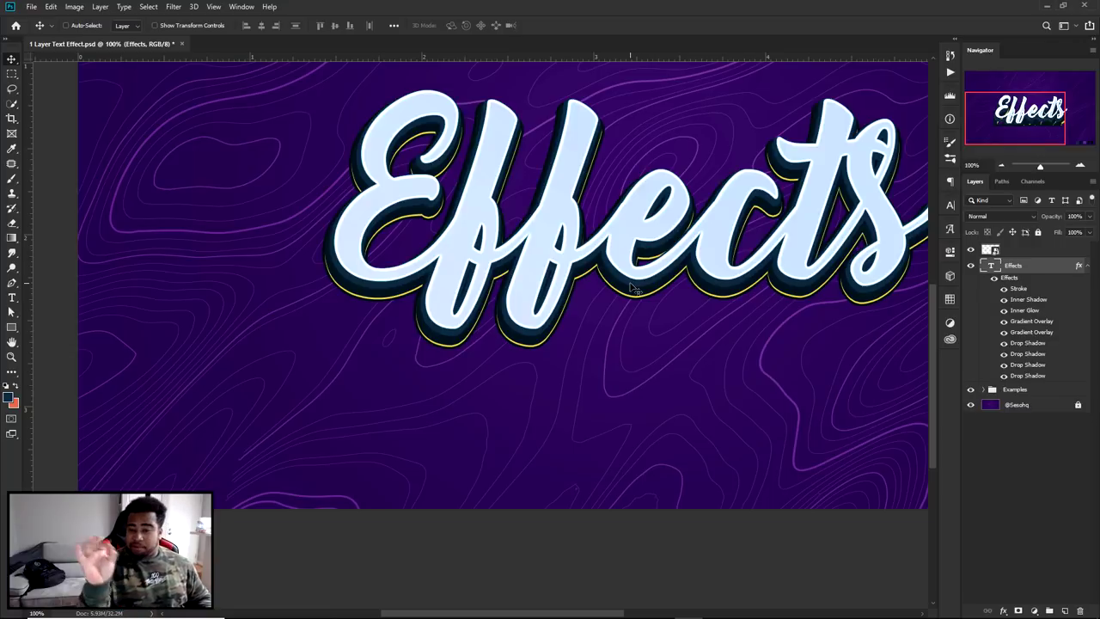
scroll(633, 289, up, 3)
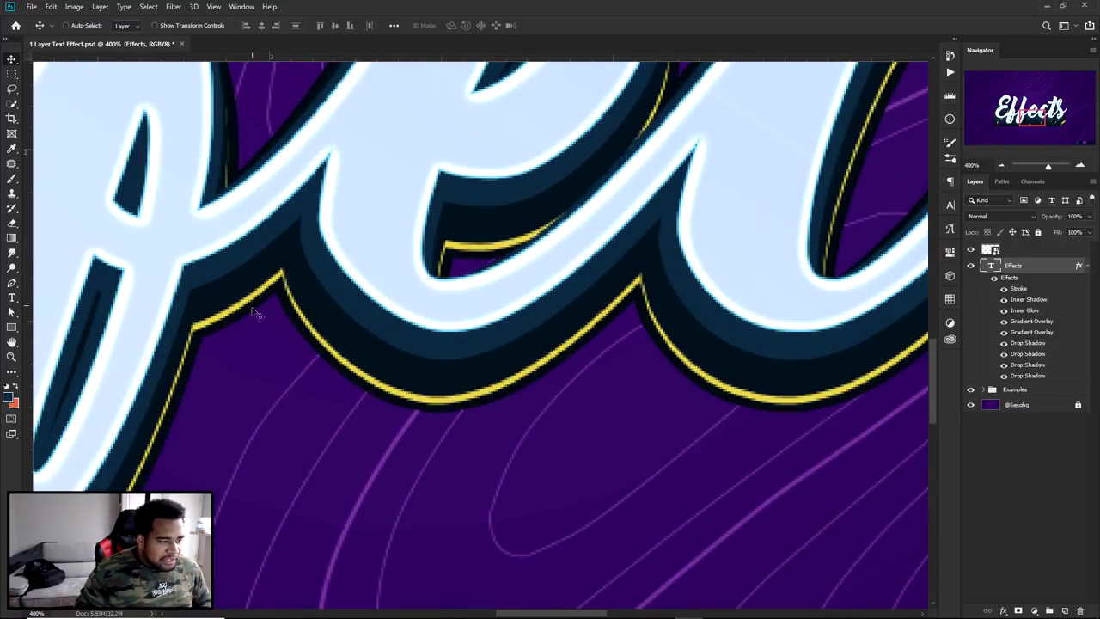
scroll(239, 262, down, 1)
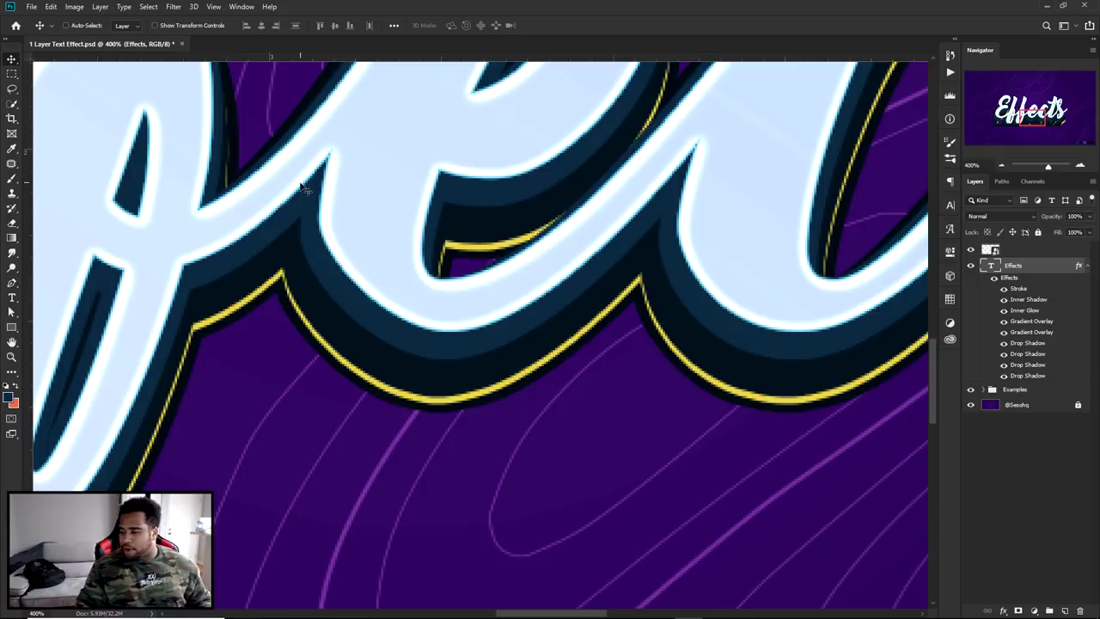
scroll(359, 228, down, 1)
drag(571, 255, 550, 295)
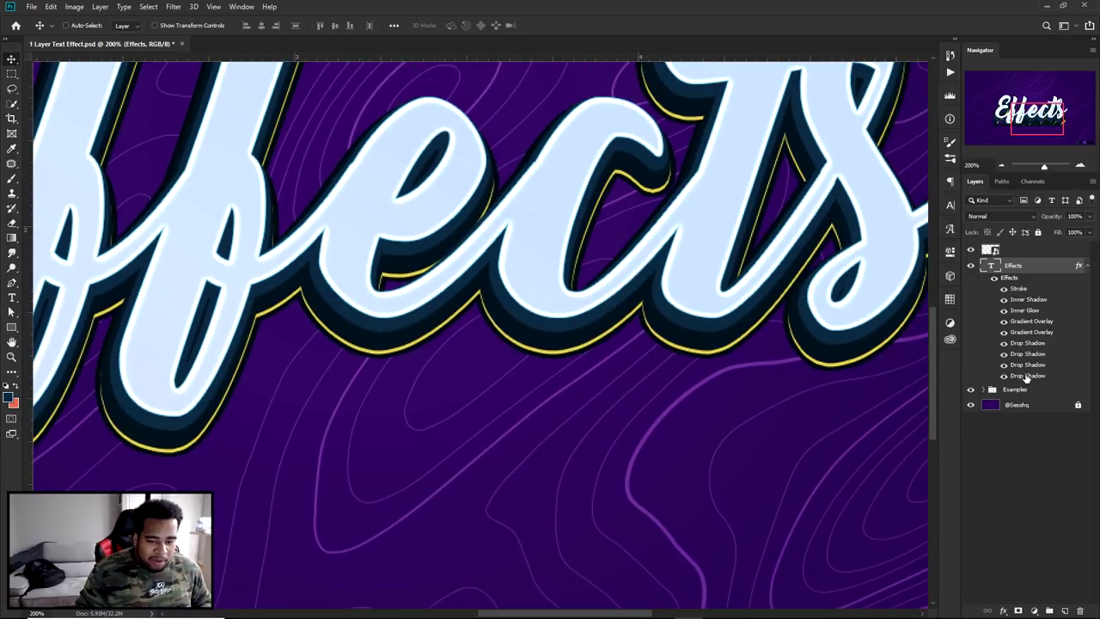
double_click(1010, 365)
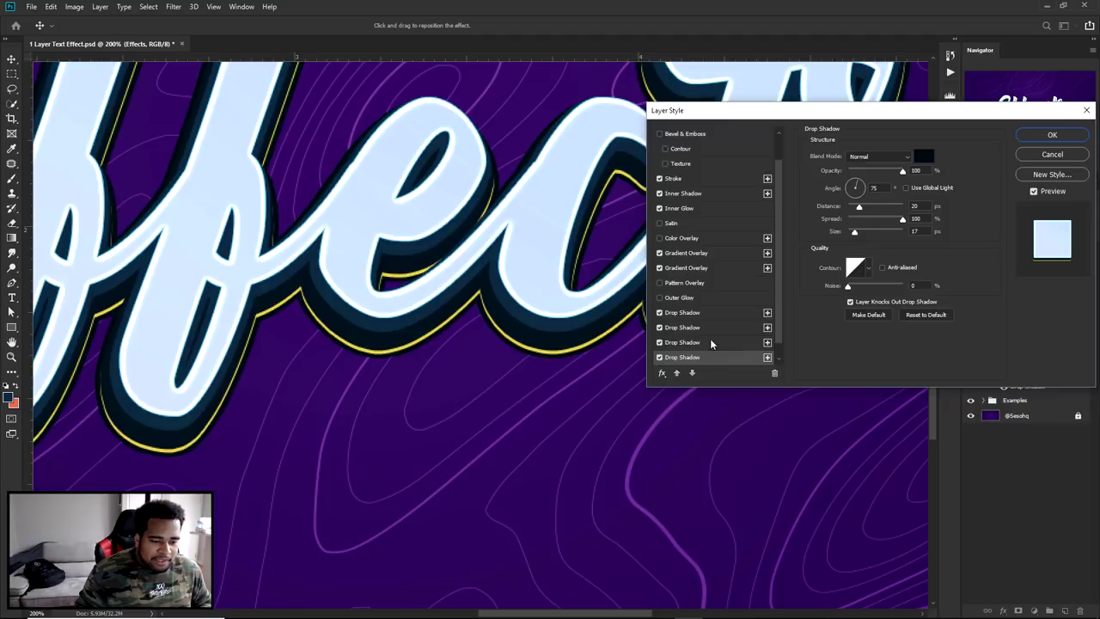
scroll(692, 354, down, 1)
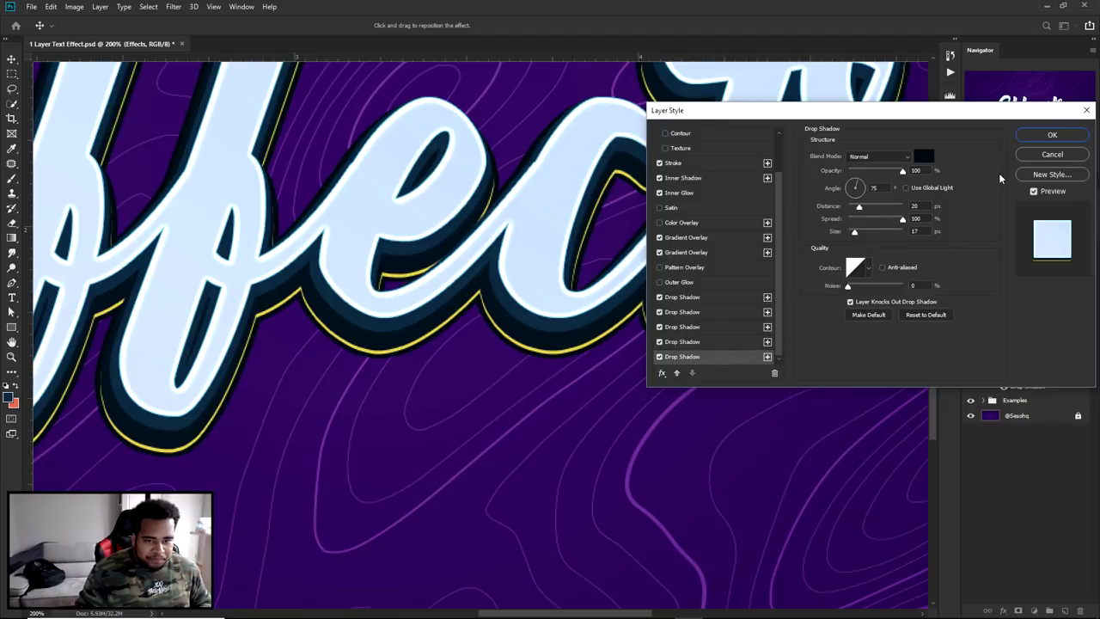
click(1052, 135)
Set the fifth Drop Shadow's colour to the near-black 010407 and apply the layer style.
drag(827, 350, 483, 248)
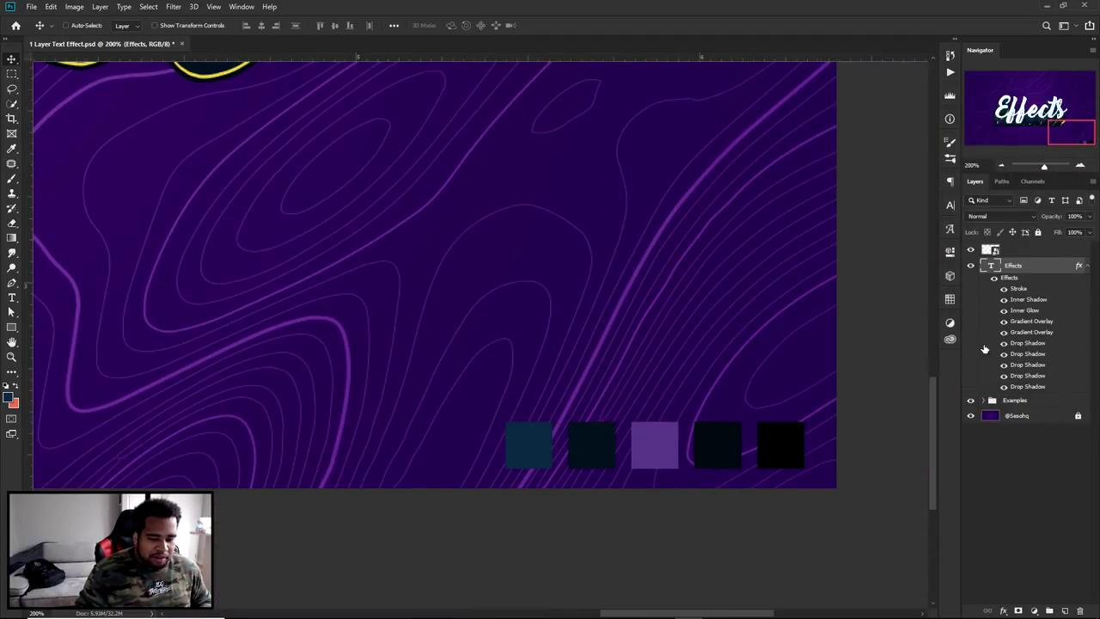
double_click(1027, 385)
click(924, 156)
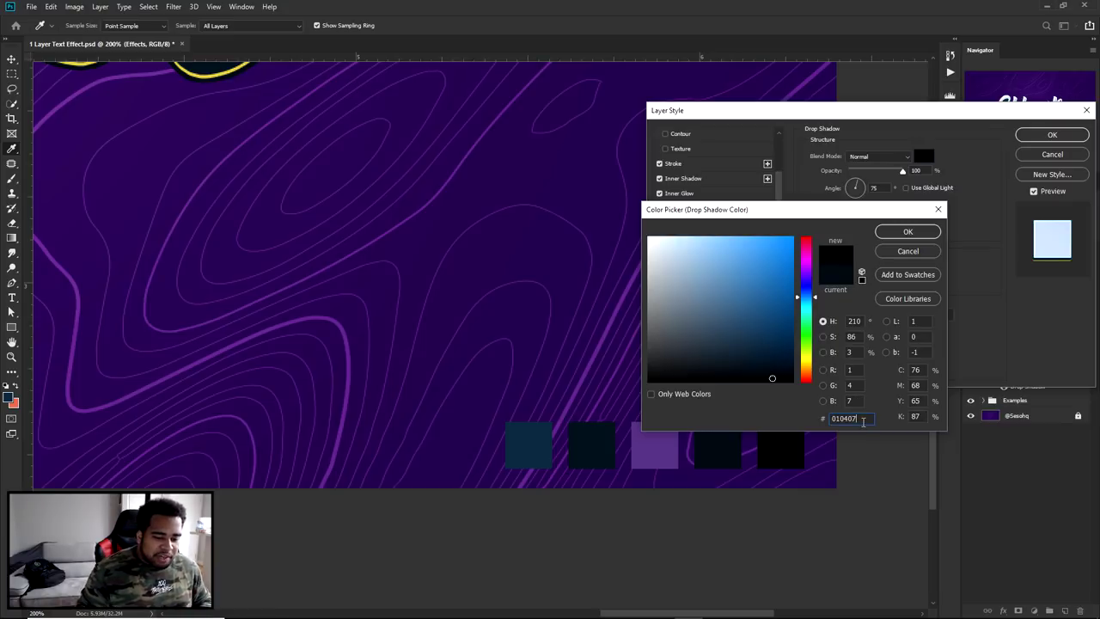
click(907, 231)
click(1041, 135)
Set the fifth Drop Shadow's distance to 24 px and apply the layer style.
drag(653, 163, 885, 312)
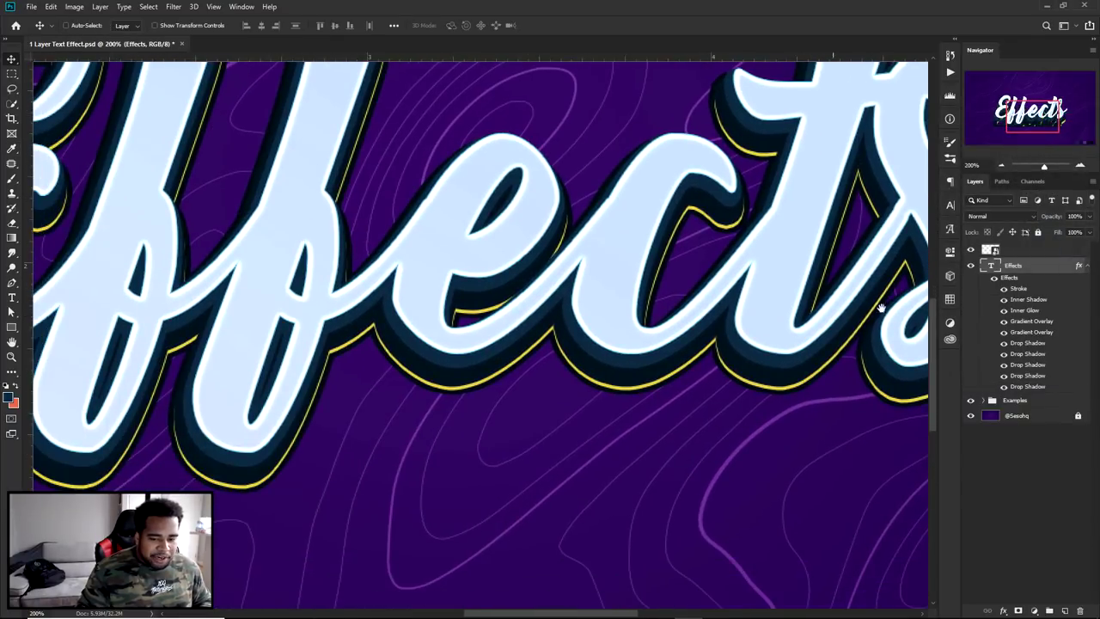
double_click(1025, 389)
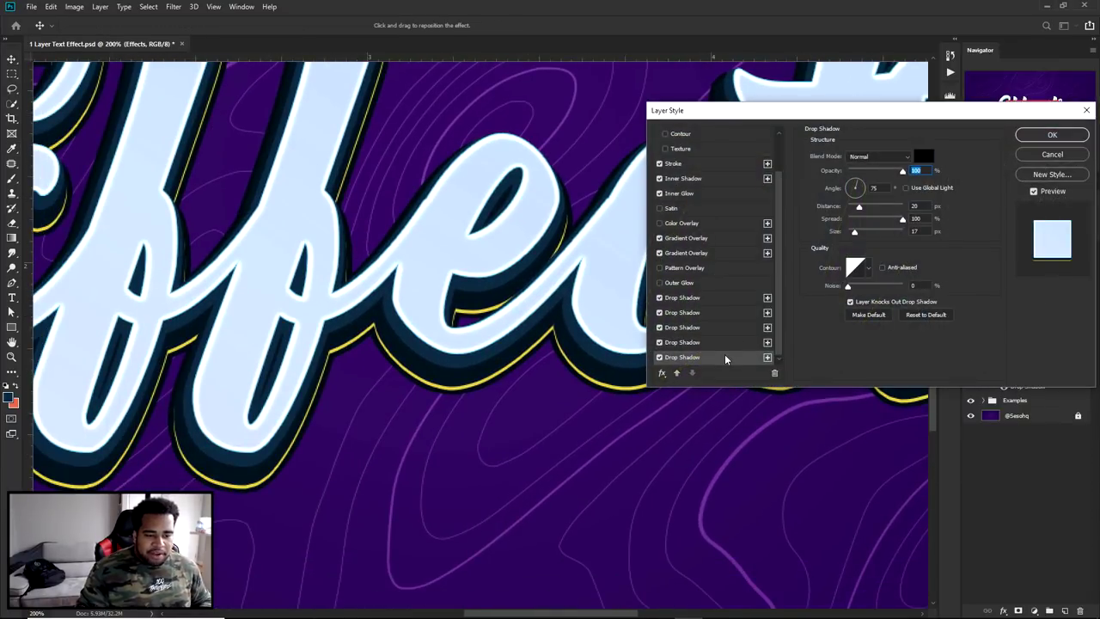
click(916, 207)
text(23)
key(BackSpace)
text(2)
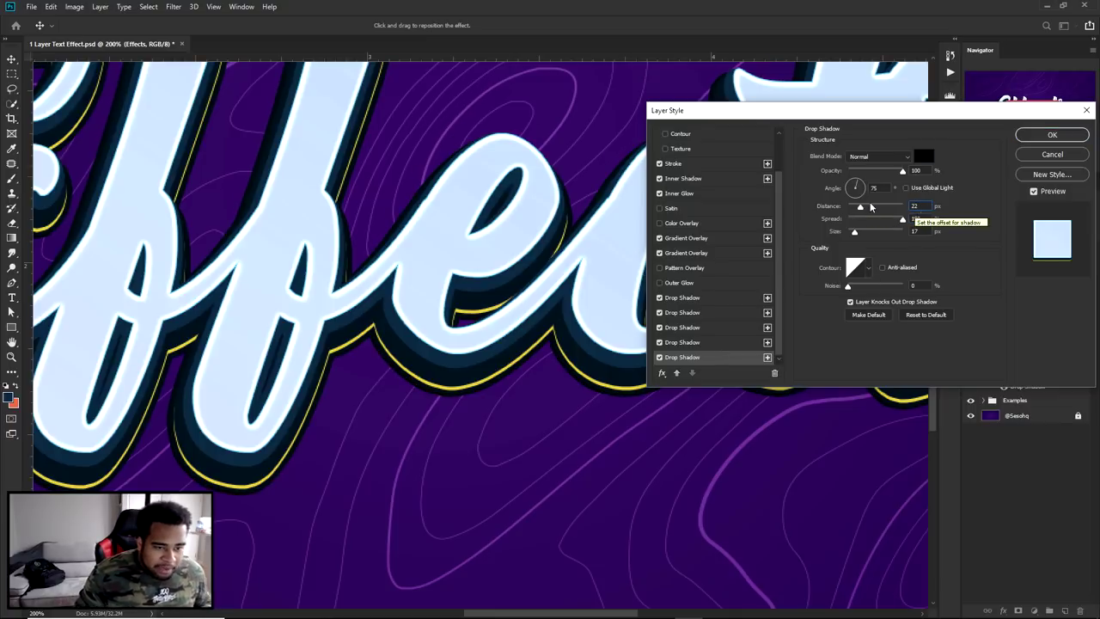
key(Up)
key(Up)
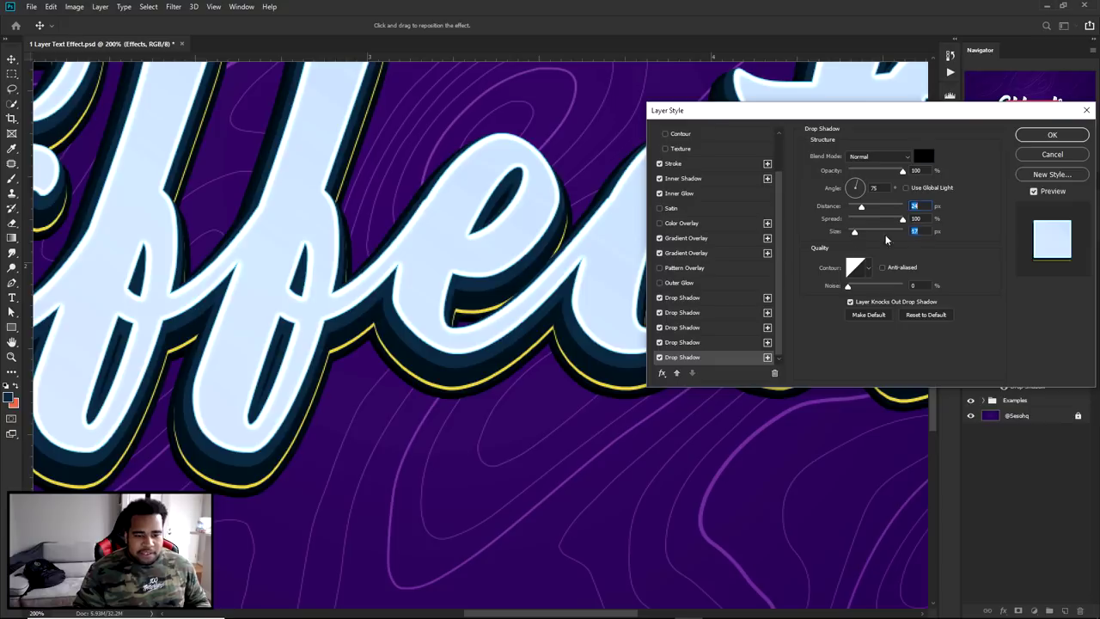
key(Tab)
click(875, 187)
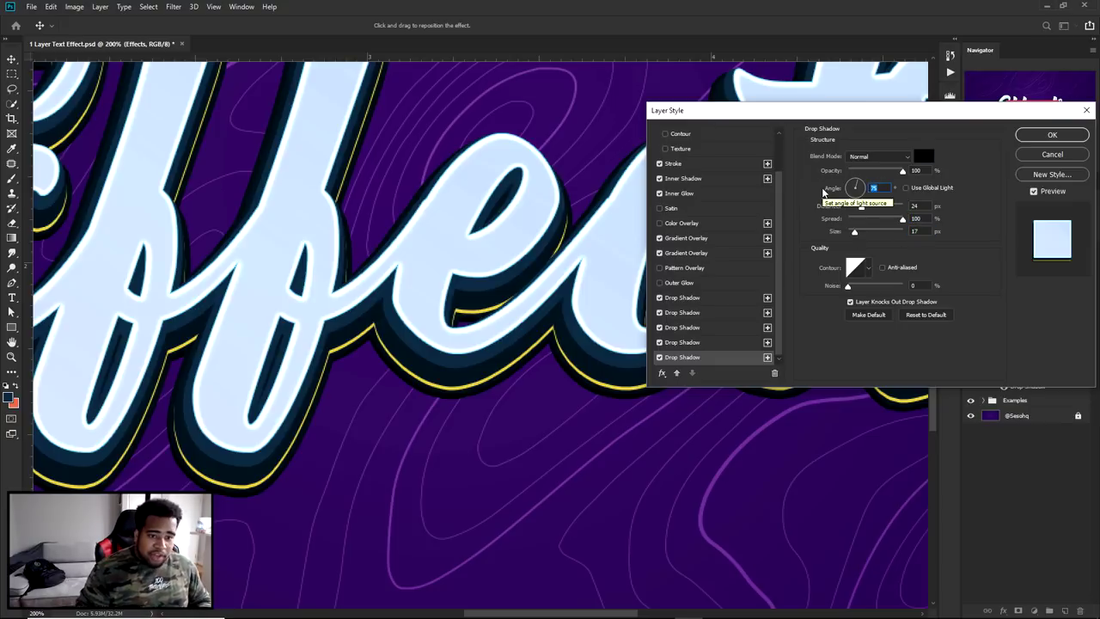
click(925, 170)
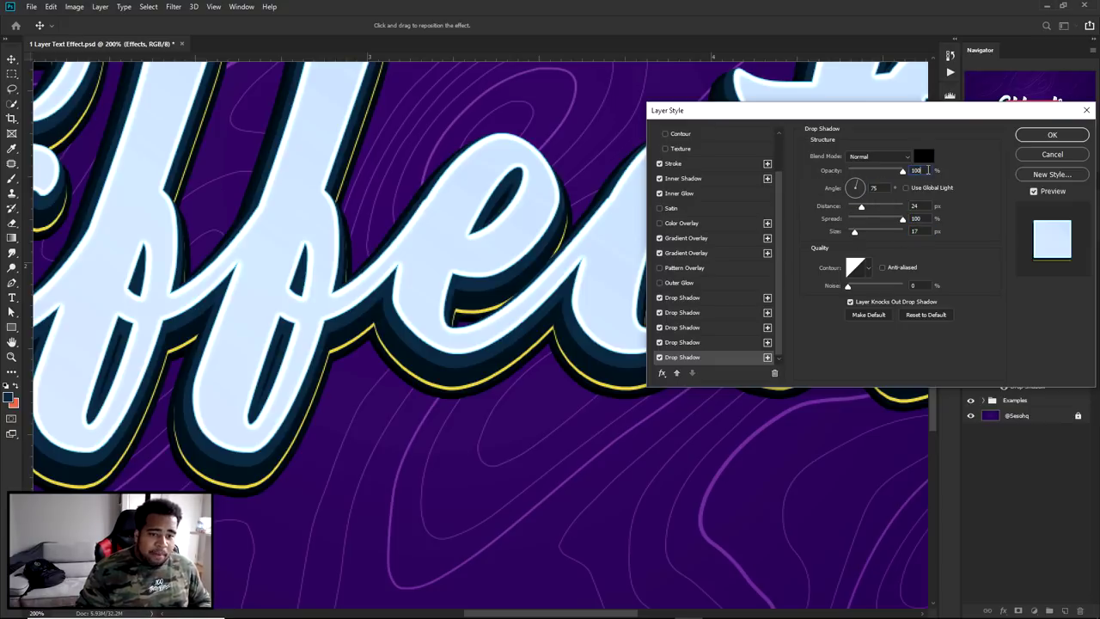
click(1052, 134)
Compare the Effects text with and without the fifth Drop Shadow, and review the whole word at 100% magnification.
drag(639, 221, 753, 219)
click(1003, 387)
click(1004, 386)
click(1003, 387)
click(1004, 387)
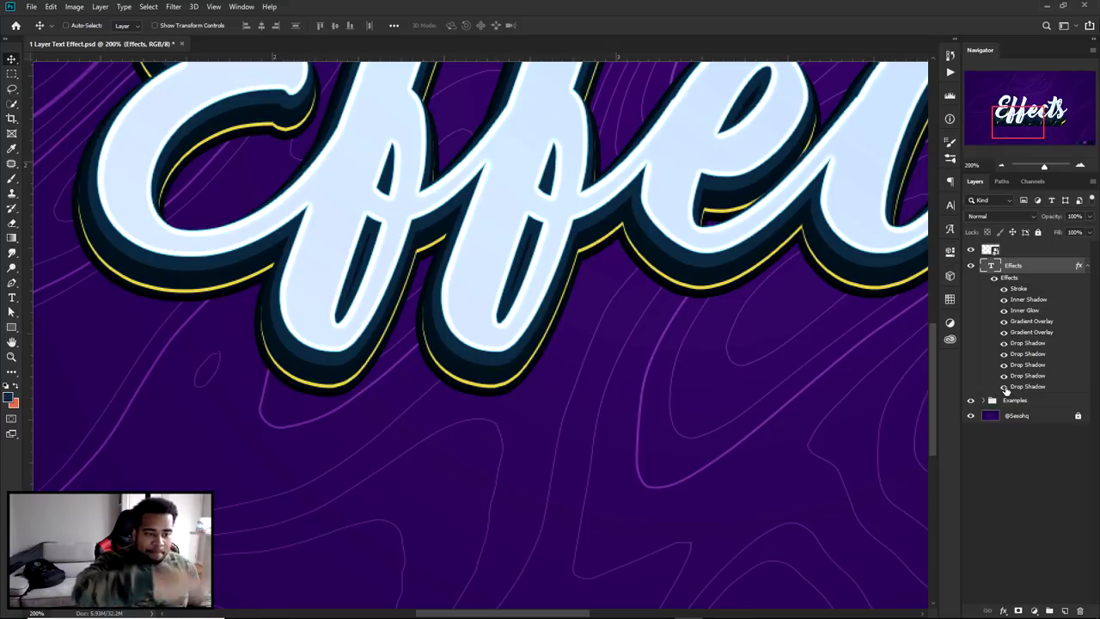
key(ctrl+minus)
key(ctrl+minus)
key(ctrl+plus)
drag(464, 369, 524, 314)
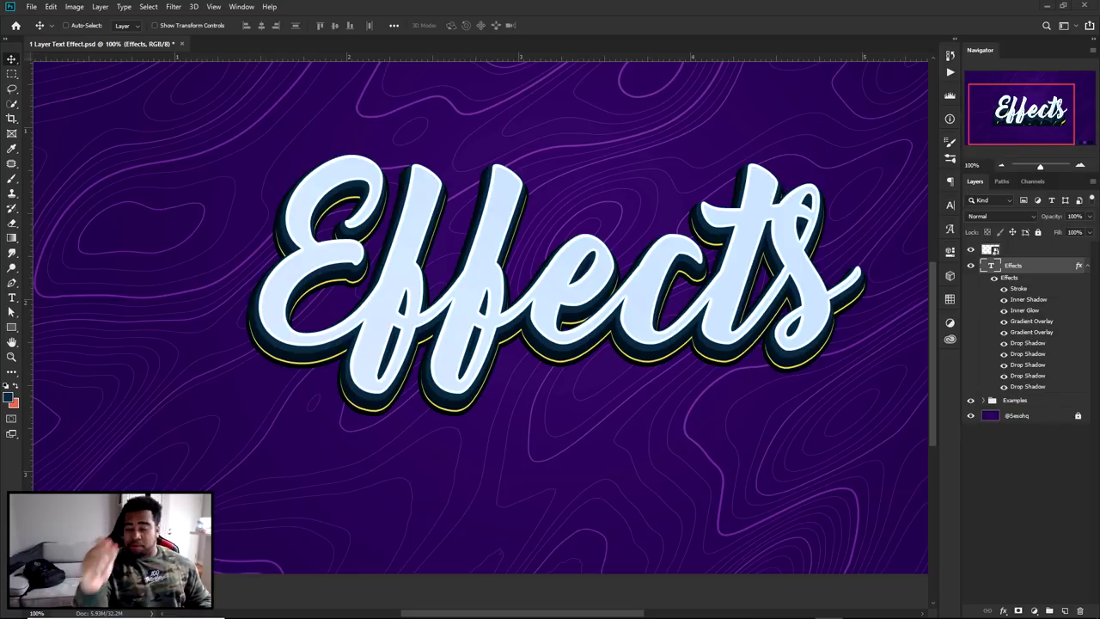
Add Bevel & Emboss to the Effects text's layer style and set its depth to 500%.
double_click(1045, 267)
click(689, 163)
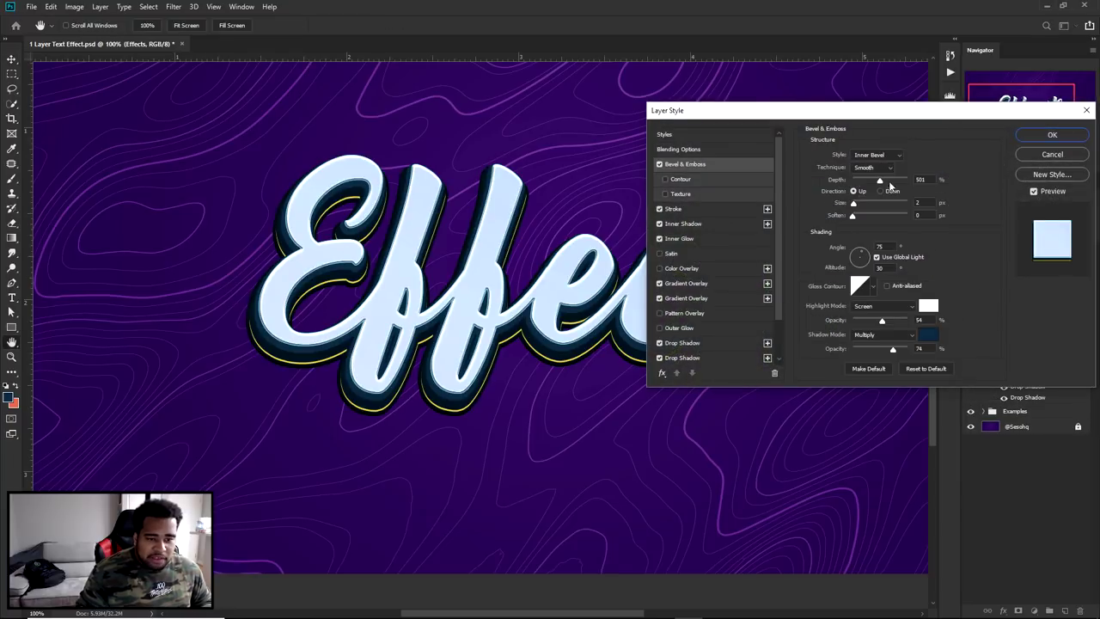
double_click(920, 179)
text(500)
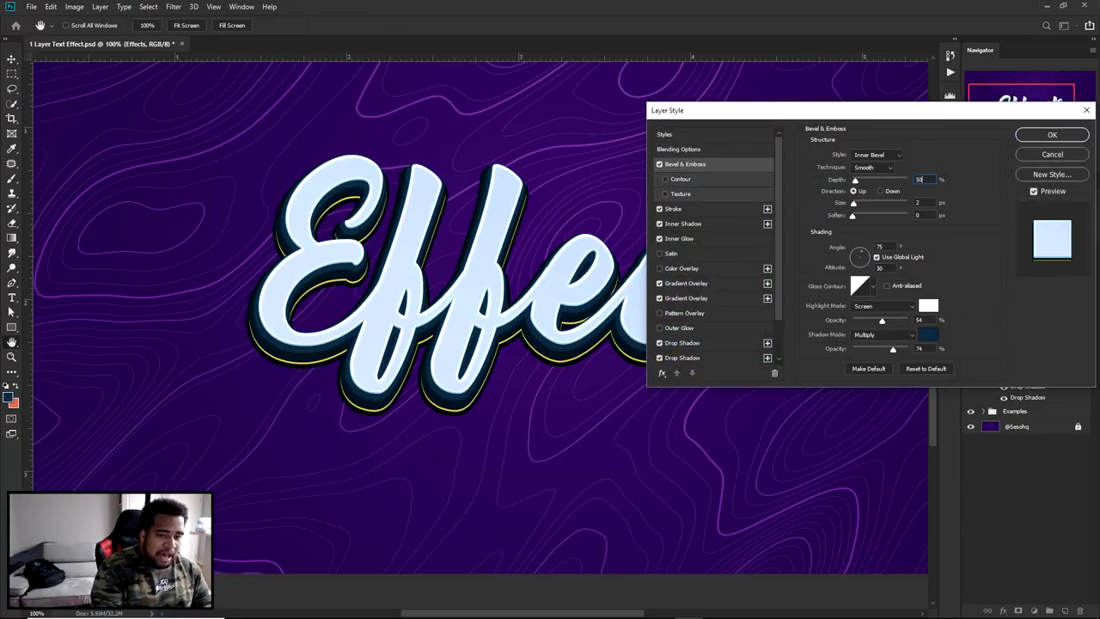
click(928, 201)
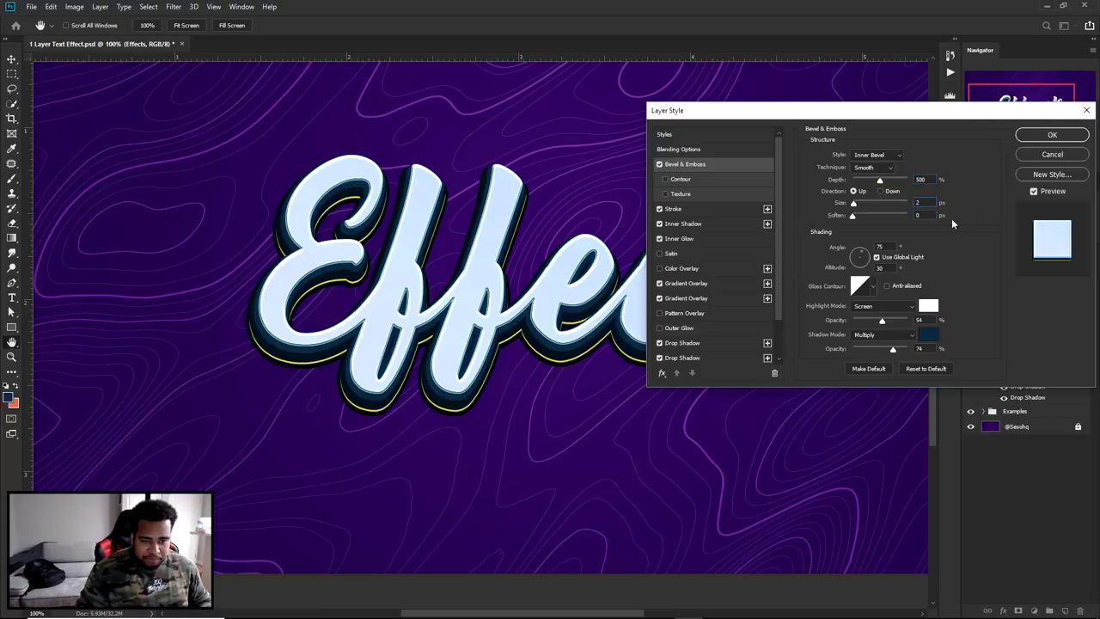
Check the bevel's angle, altitude, highlight mode, shadow mode and shadow colour, and apply the layer style.
double_click(880, 246)
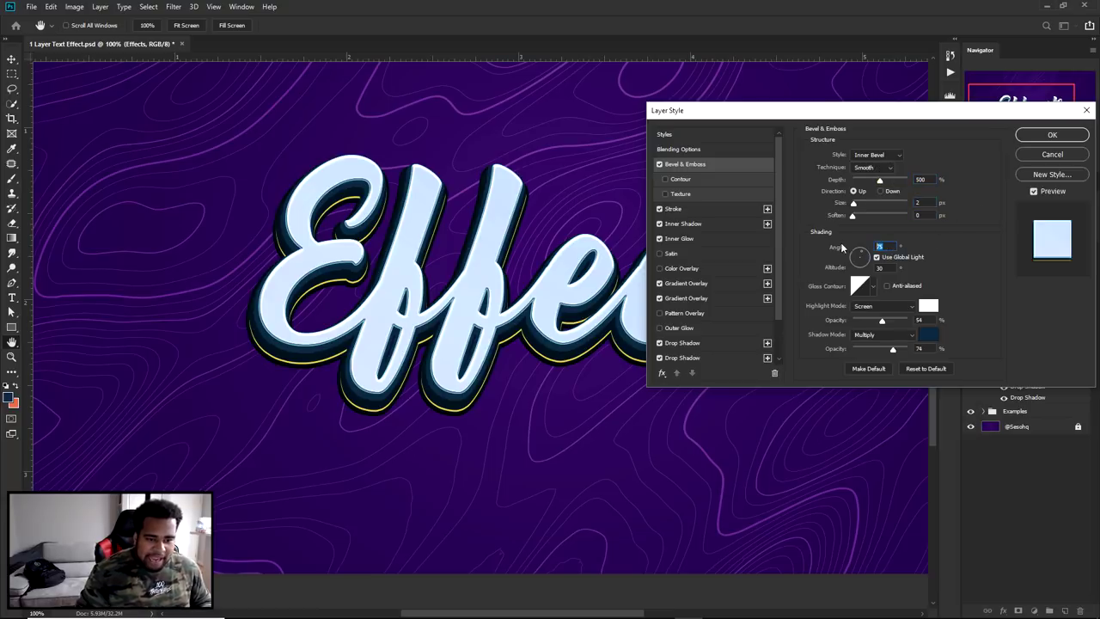
double_click(878, 268)
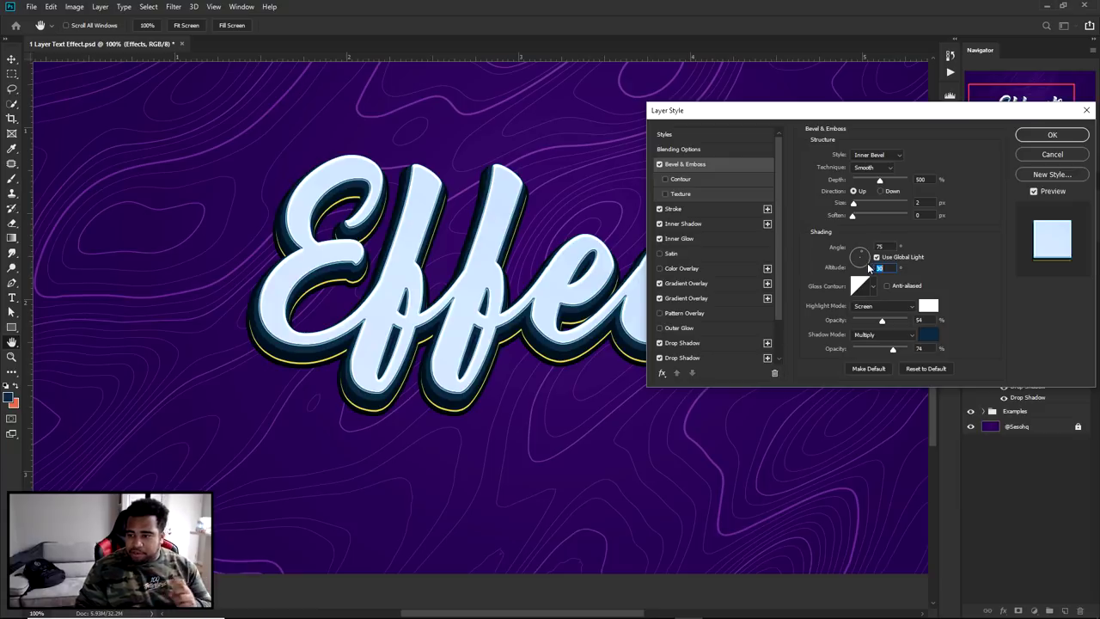
click(871, 308)
click(881, 309)
click(868, 337)
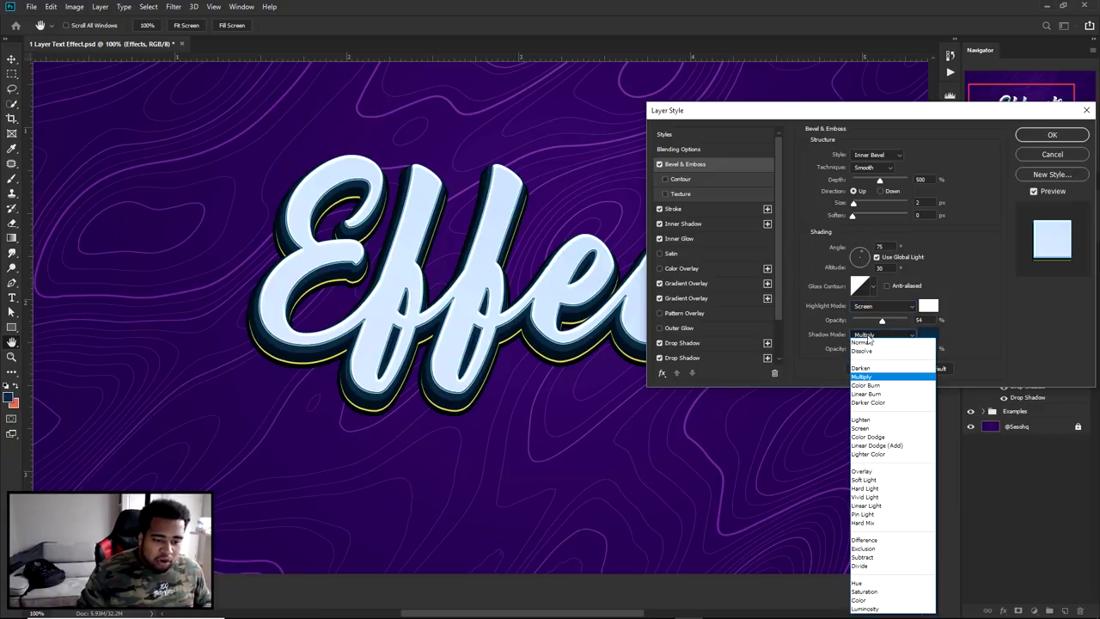
click(868, 337)
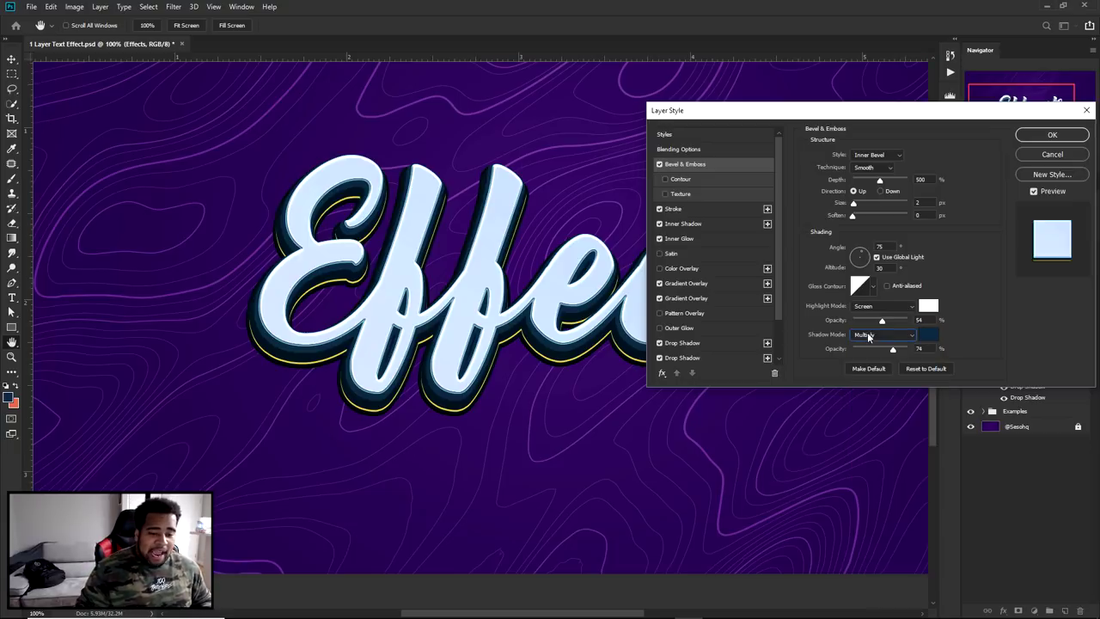
click(930, 339)
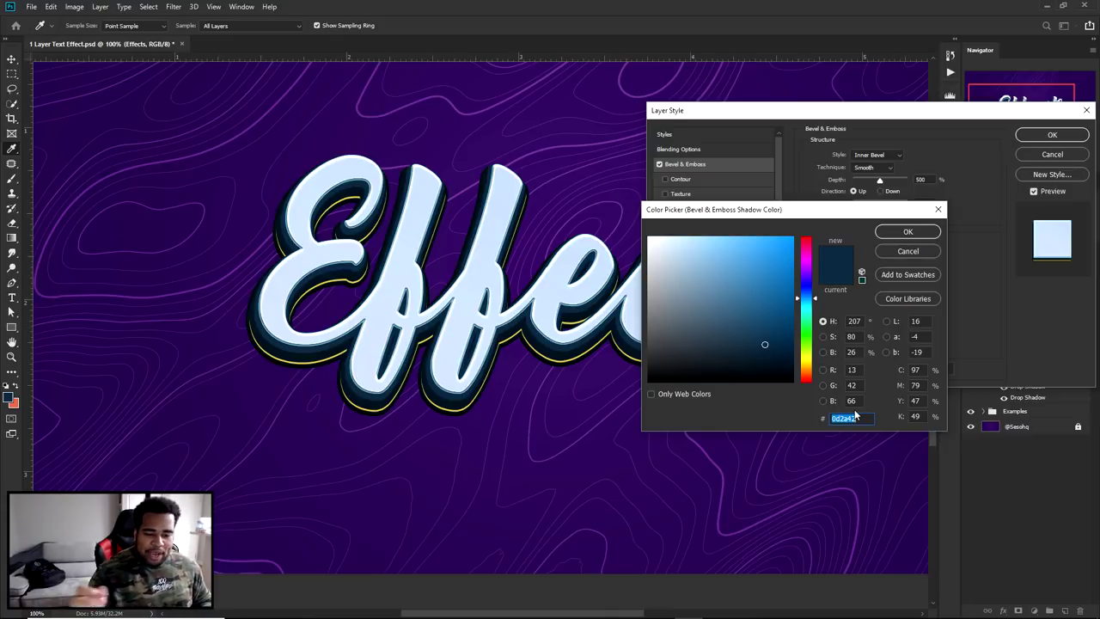
click(904, 232)
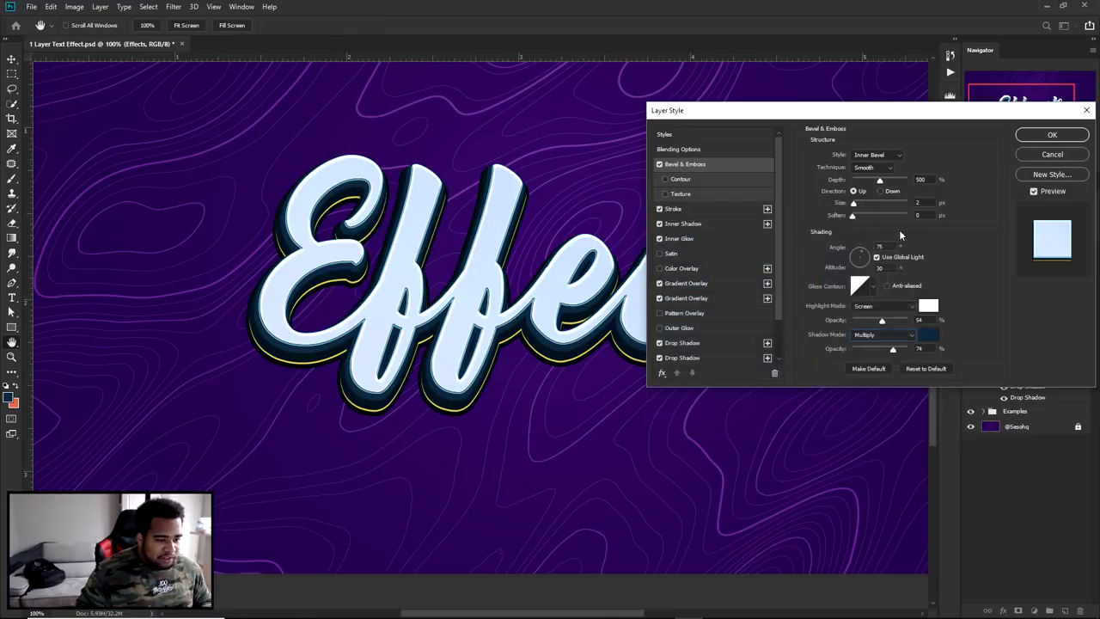
click(1052, 134)
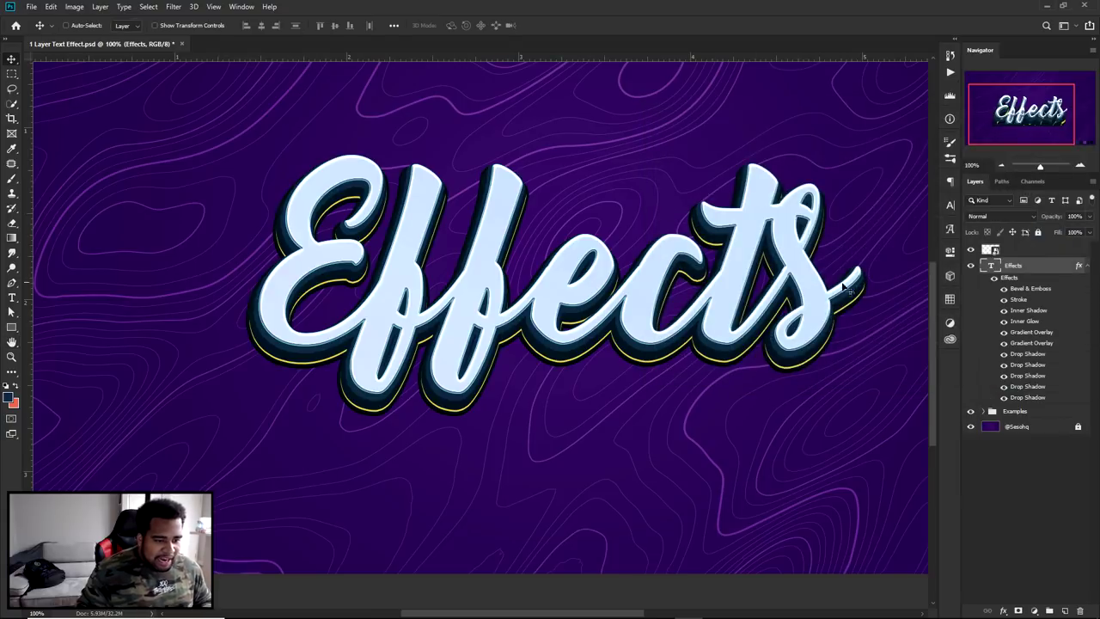
Compare the Effects text with and without Bevel & Emboss, and examine the letter edges up close.
click(1002, 289)
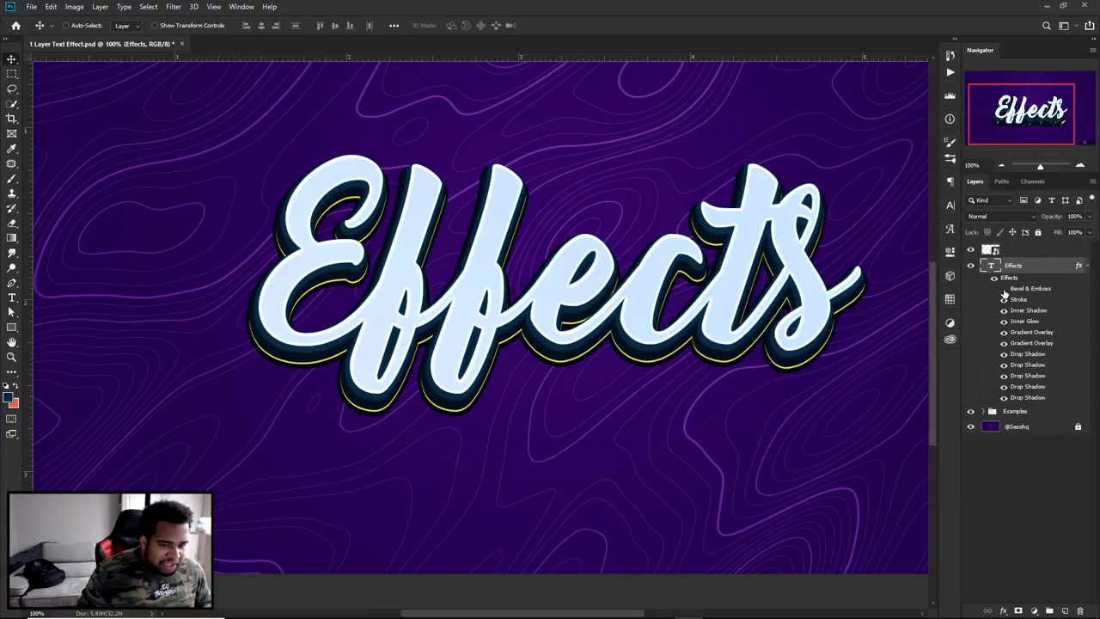
click(1003, 289)
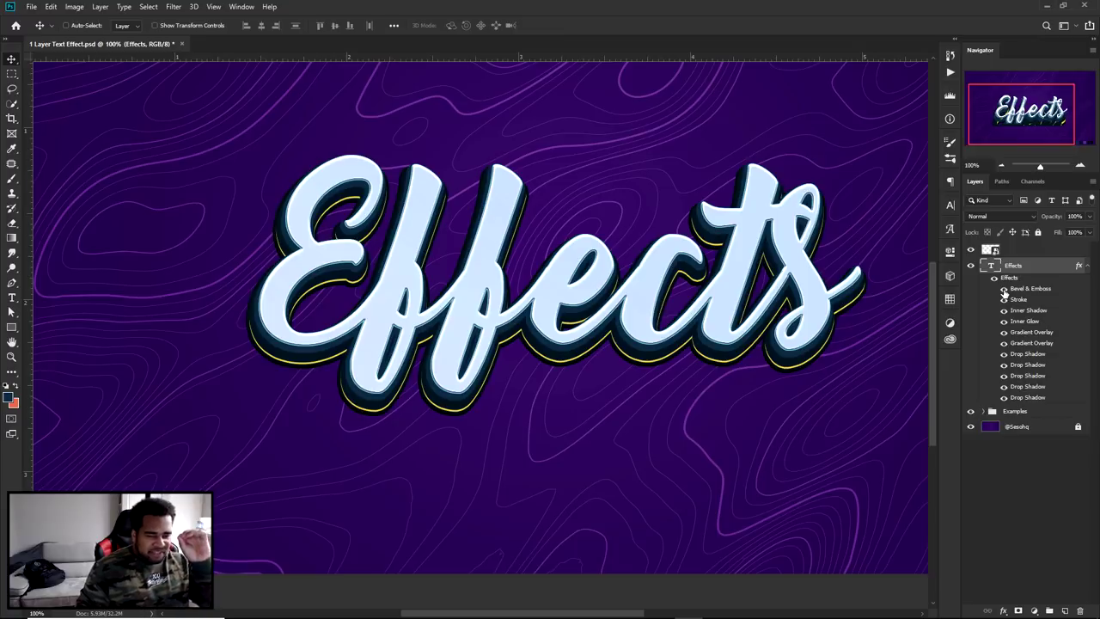
scroll(552, 326, up, 5)
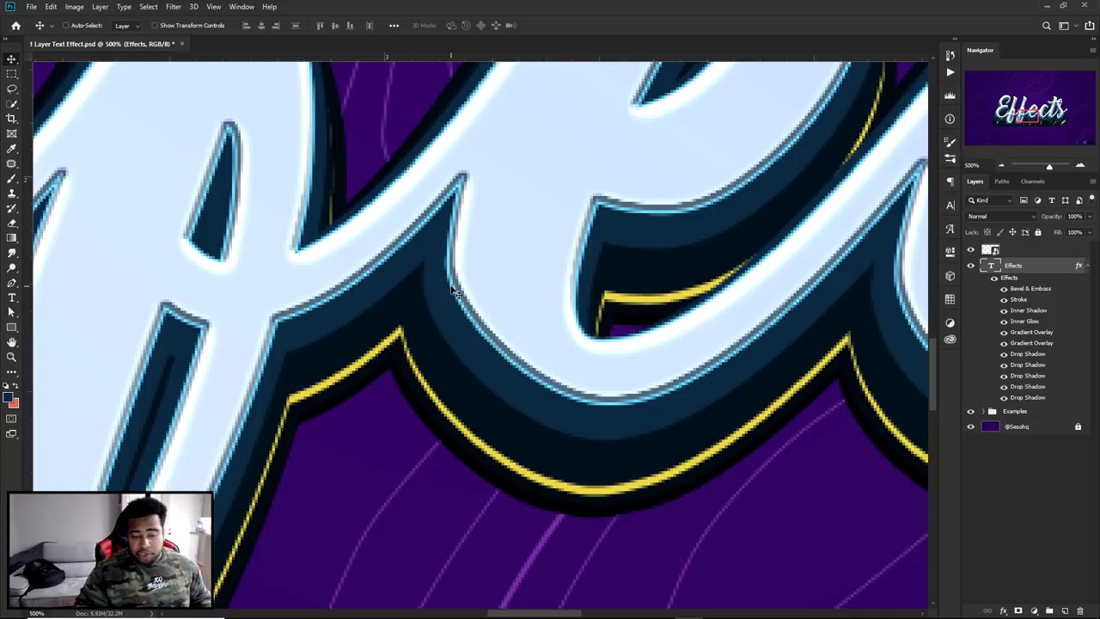
Try the near-black 010f1b as the Bevel & Emboss shadow colour and close the layer style settings.
double_click(1014, 289)
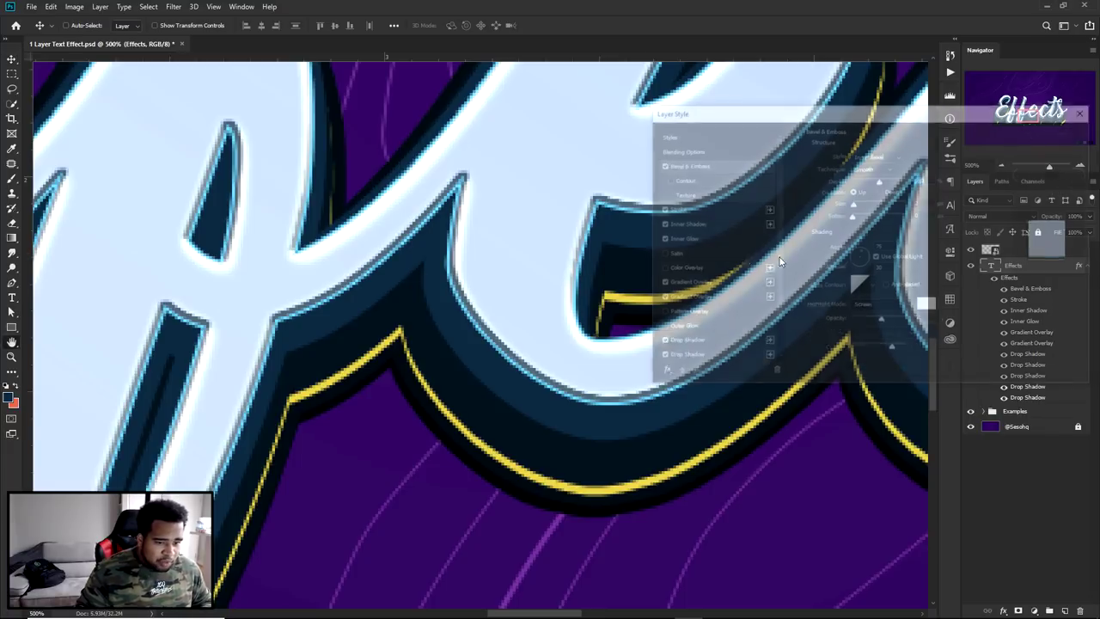
click(926, 334)
drag(776, 359, 784, 367)
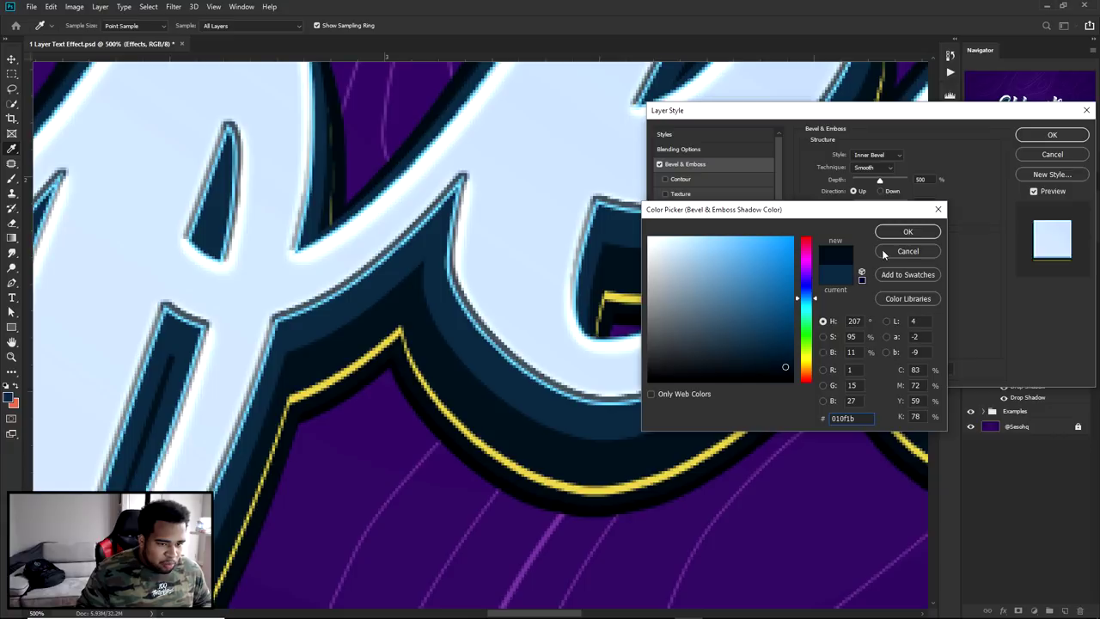
click(883, 254)
click(1052, 134)
Save the Effects layer's style as a new style preset named tutorial, including its layer effects and adding it to the current library.
scroll(719, 312, down, 3)
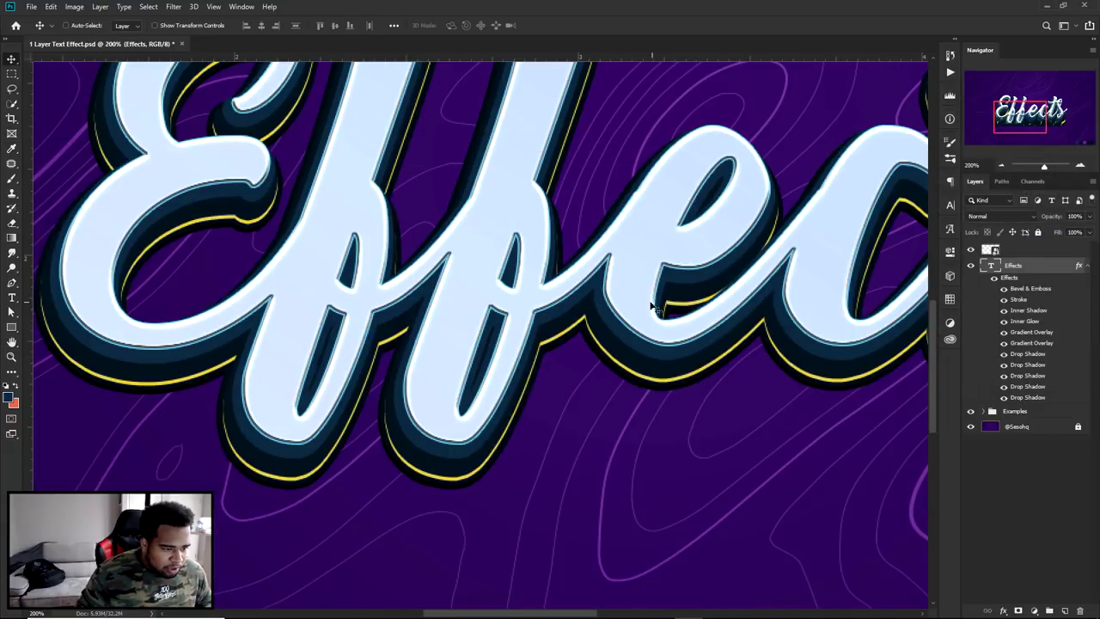
scroll(654, 306, down, 4)
drag(772, 363, 667, 348)
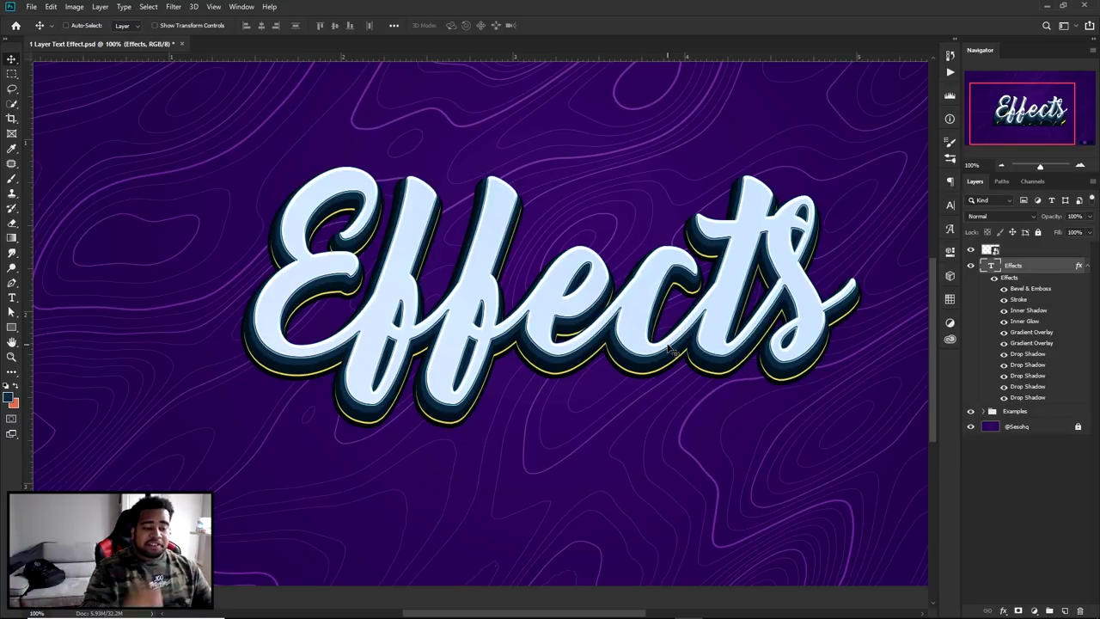
double_click(1051, 269)
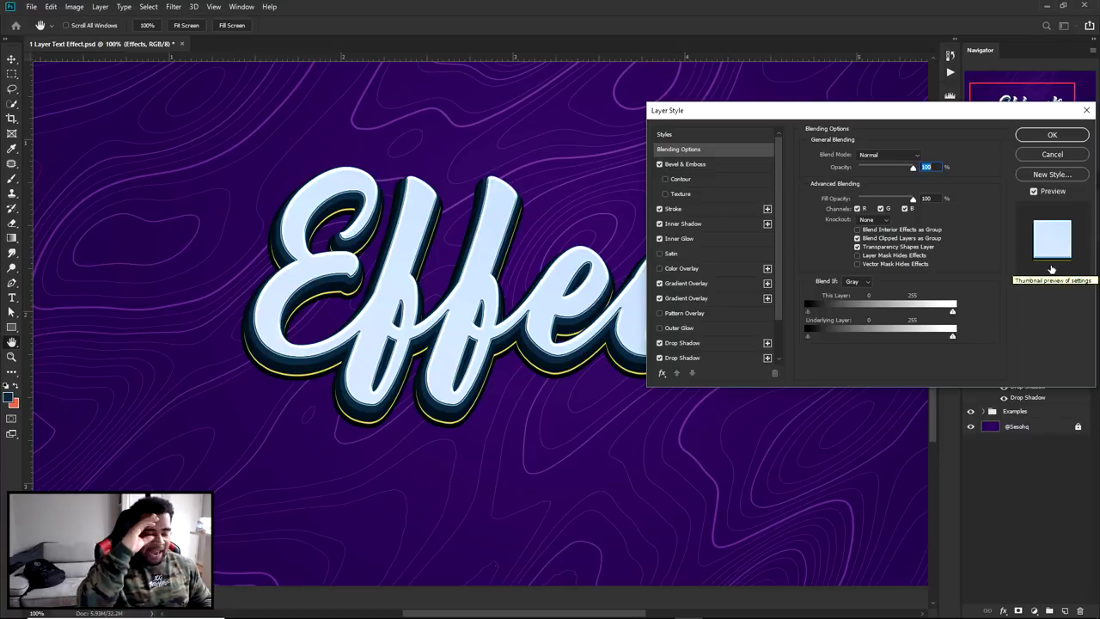
click(674, 138)
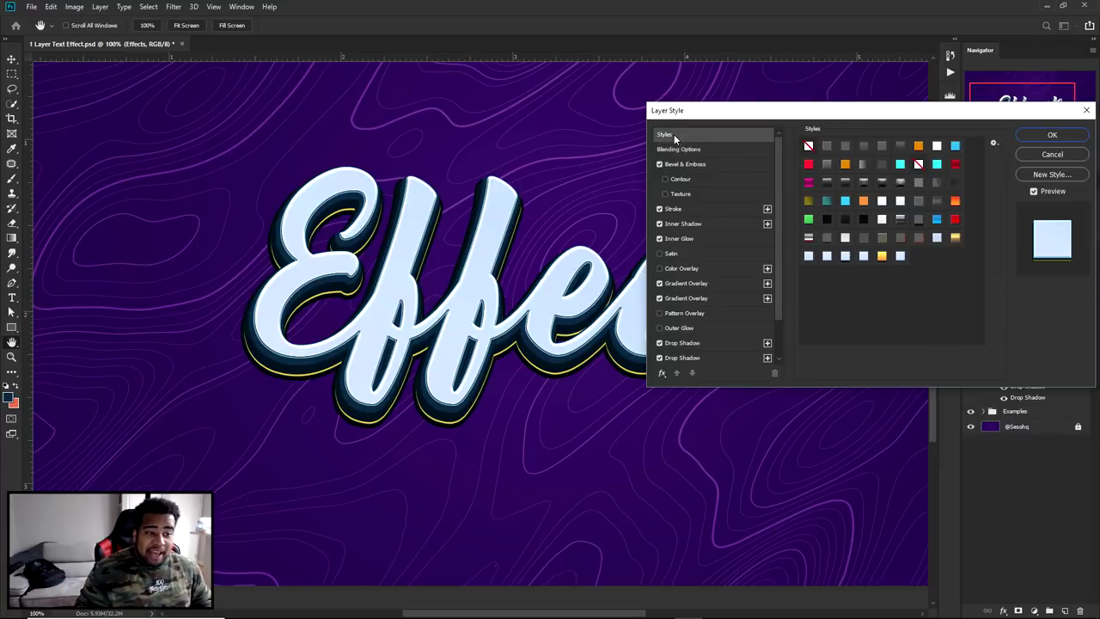
click(1052, 174)
text(tutori)
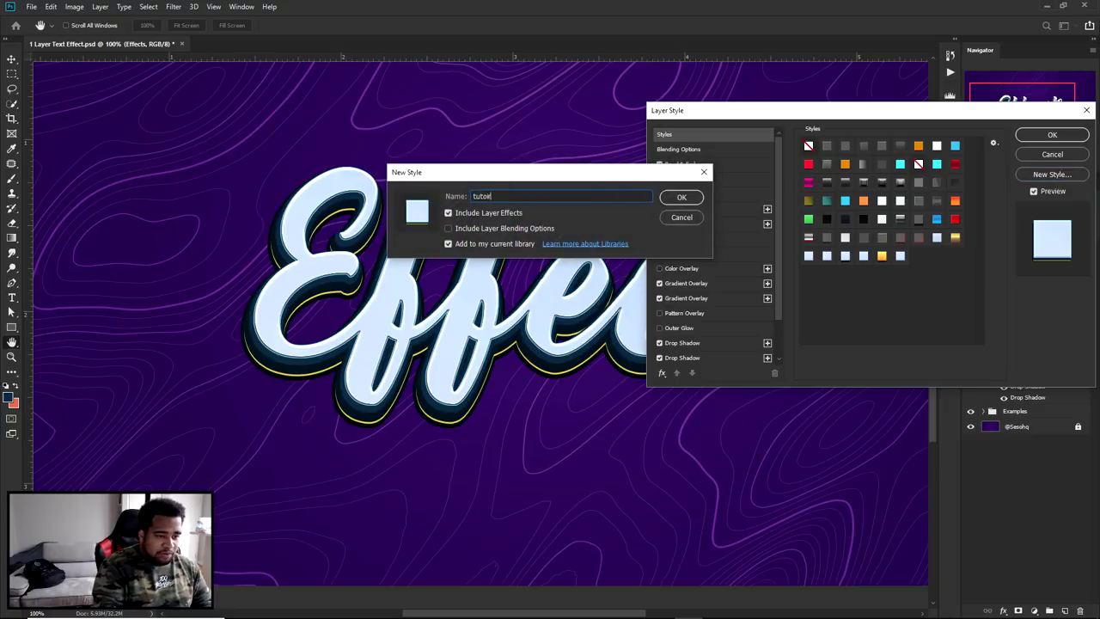
text(or)
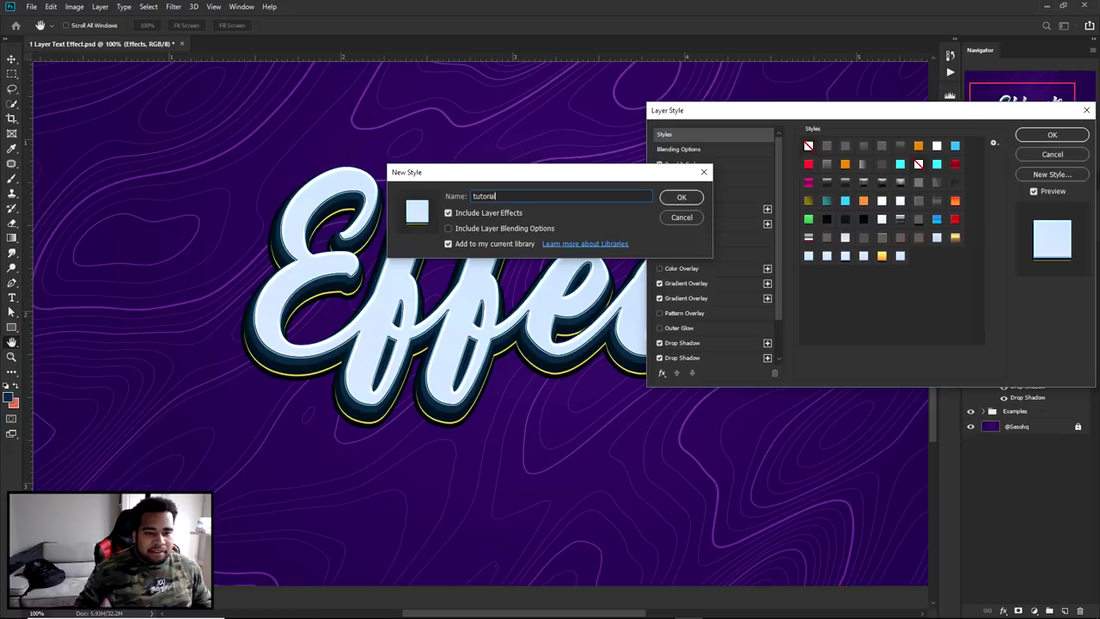
click(680, 198)
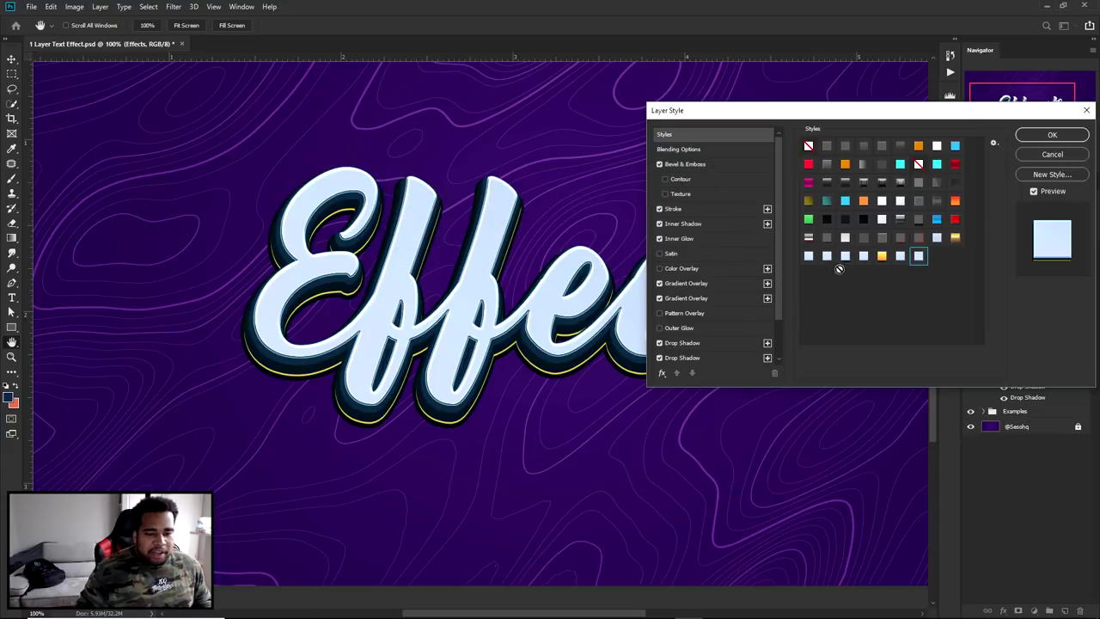
Remove all layer effects from the Effects text with the no-style preset and apply it.
click(809, 147)
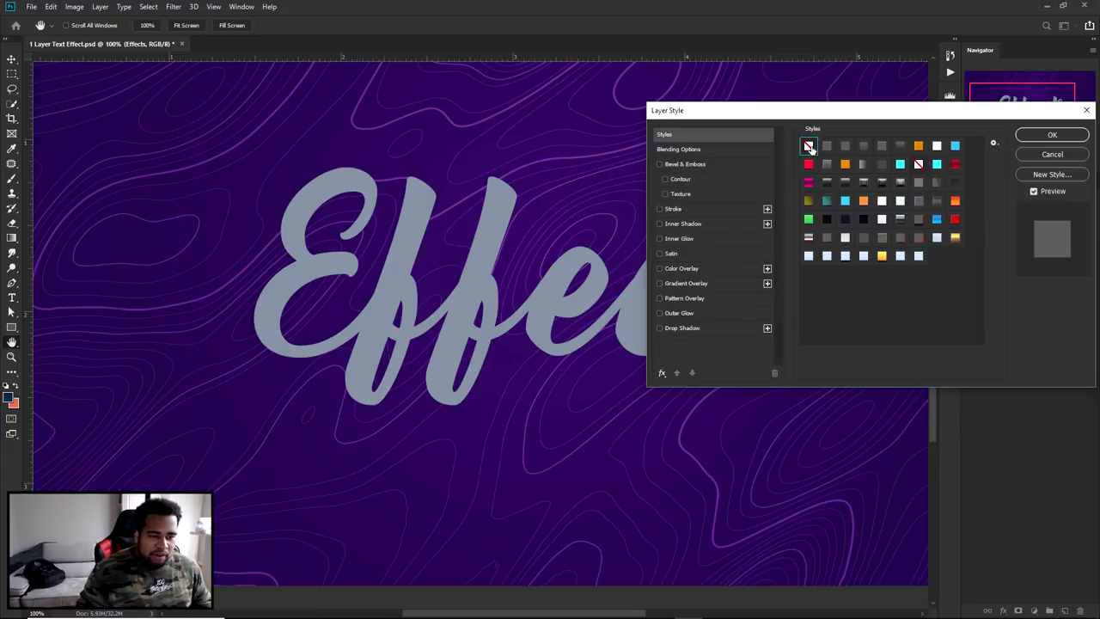
click(1052, 134)
key(v)
key(ctrl+minus)
key(ctrl+minus)
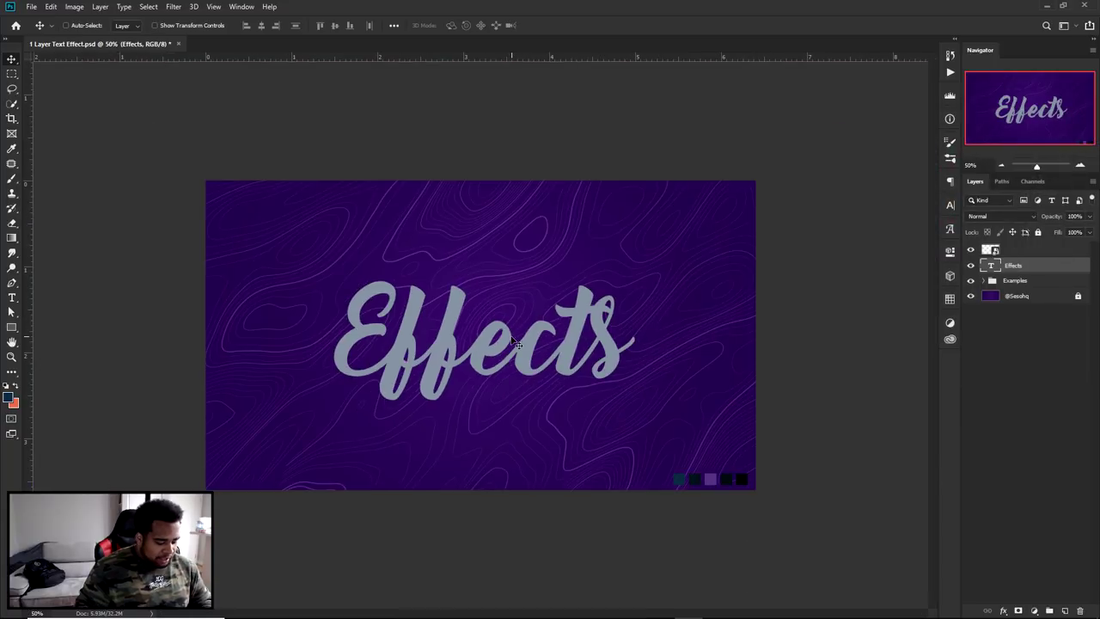
Duplicate the Effects text above the original and change the copy's wording to TEXT.
key(shift+Up)
drag(569, 316, 535, 281)
double_click(534, 282)
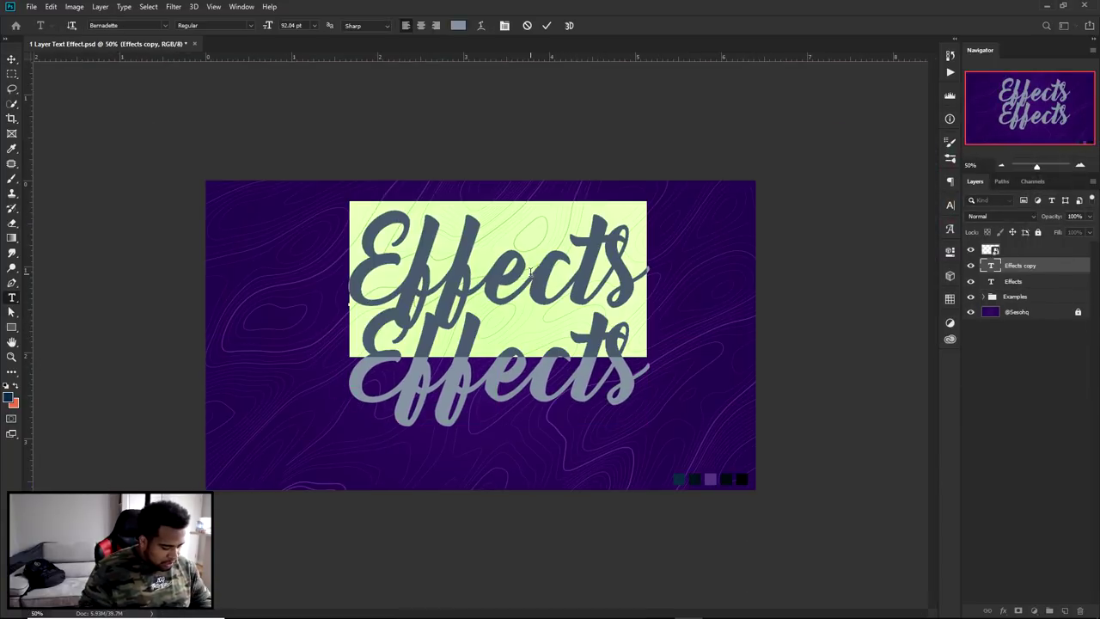
text(text)
key(ctrl+a)
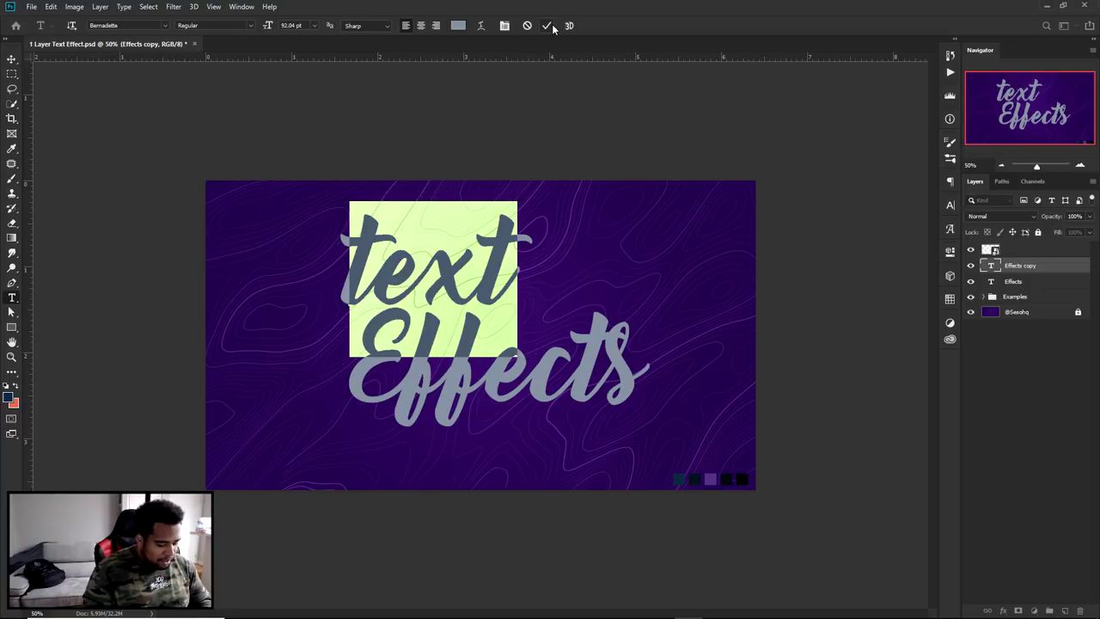
text(TEXT)
Set the font of the word TEXT to Arame and commit the text edit.
key(ctrl+a)
click(950, 205)
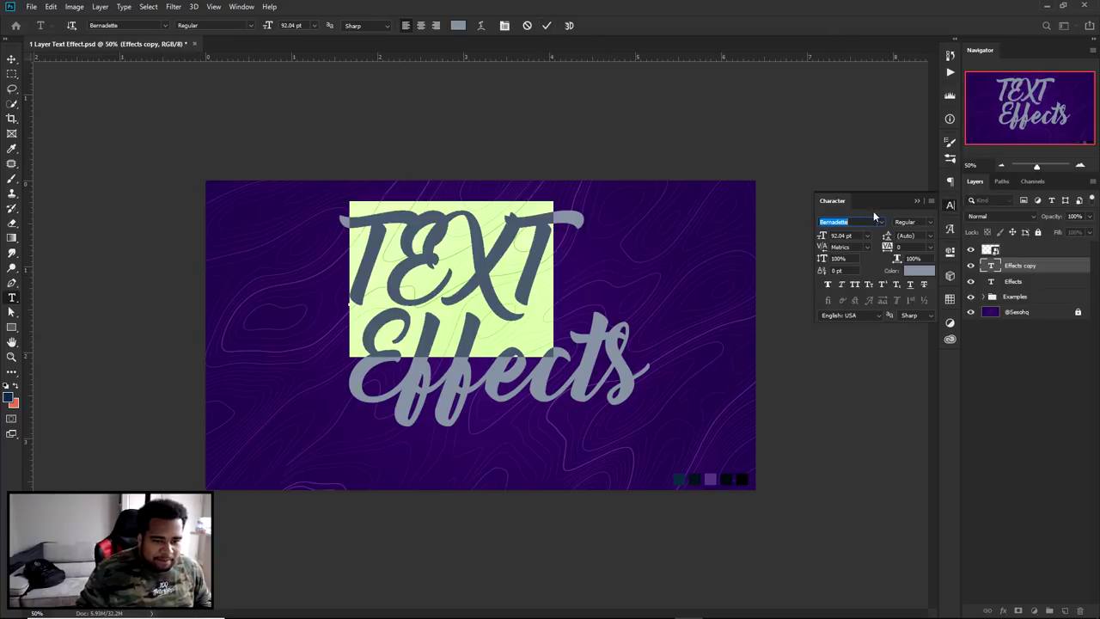
click(851, 222)
click(846, 277)
click(547, 25)
Centre TEXT above Effects, change its font to Aero, and reposition the two stacked words on the canvas.
key(v)
drag(586, 249, 626, 248)
click(882, 223)
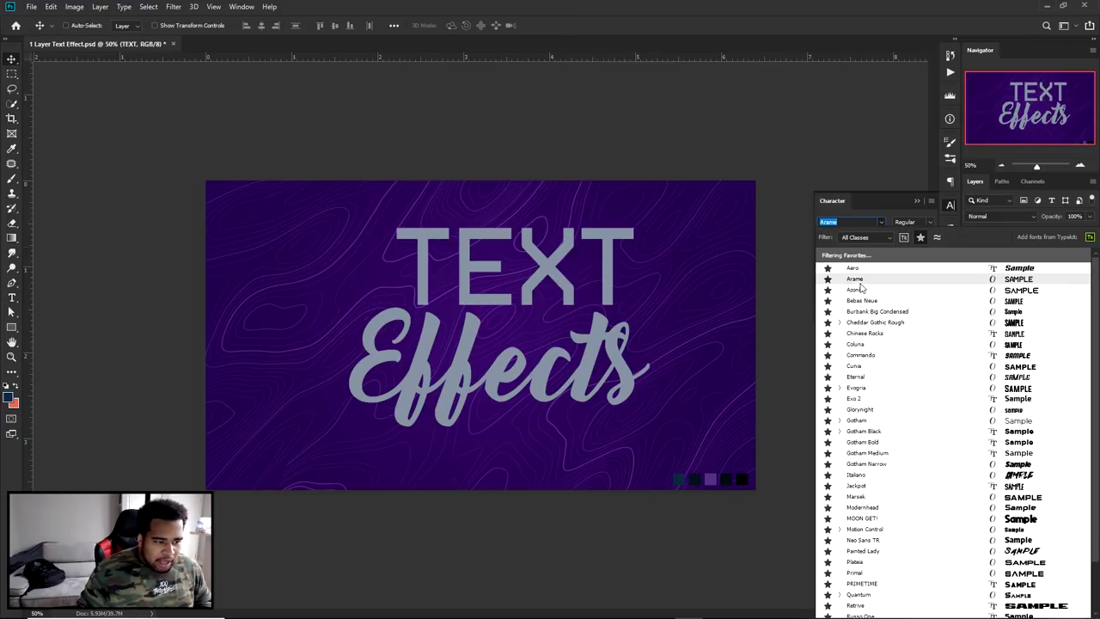
key(Escape)
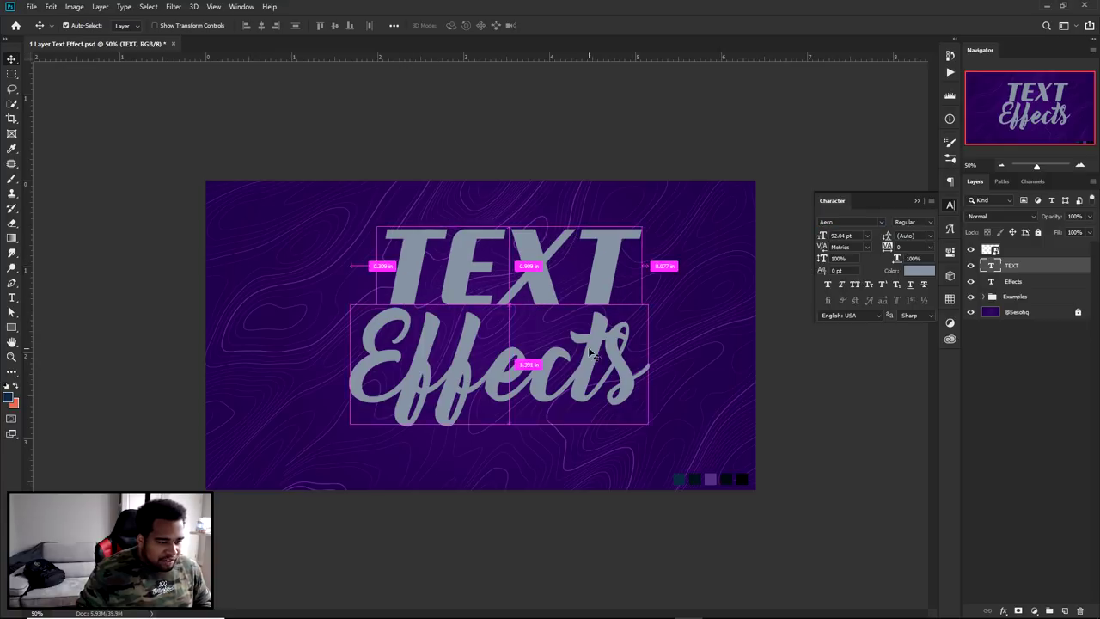
ctrl+click(582, 279)
drag(582, 279, 568, 285)
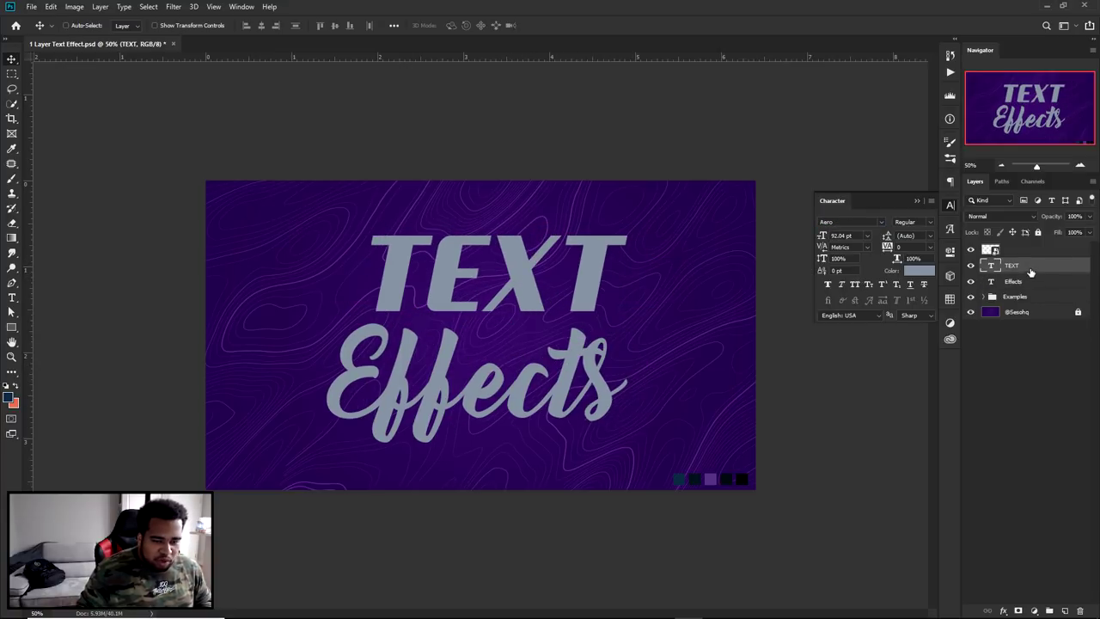
Apply the saved light-blue style preset containing Satin, Outer Glow and three Drop Shadows to the TEXT layer.
double_click(1027, 269)
click(690, 135)
click(936, 238)
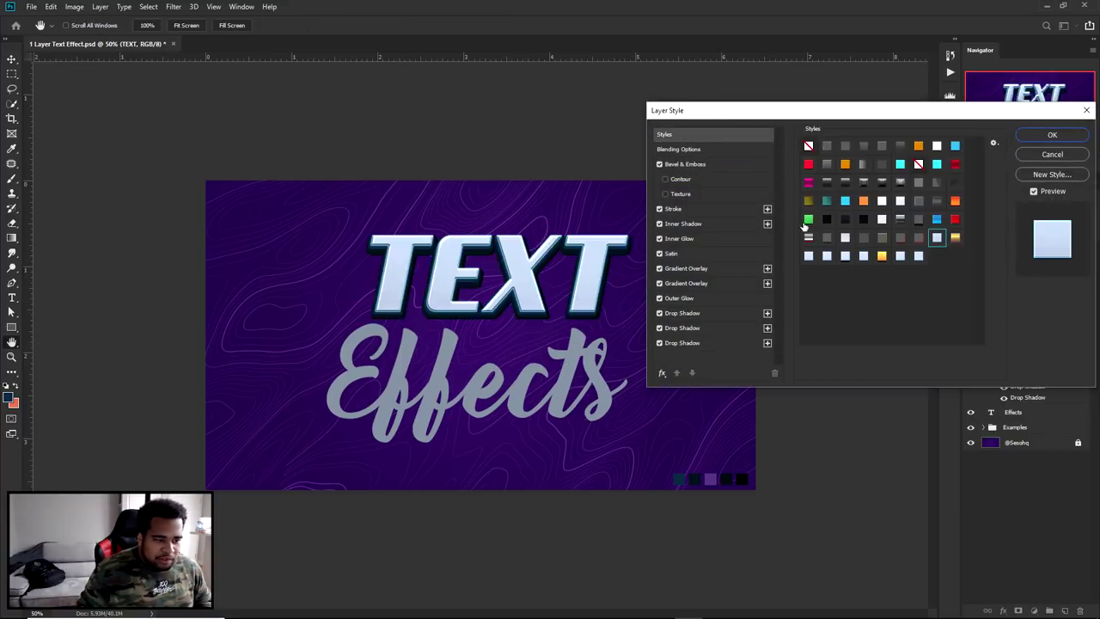
click(1050, 135)
Apply the saved tutorial style preset to the Effects layer and shift the word slightly right and up beneath TEXT.
click(1019, 412)
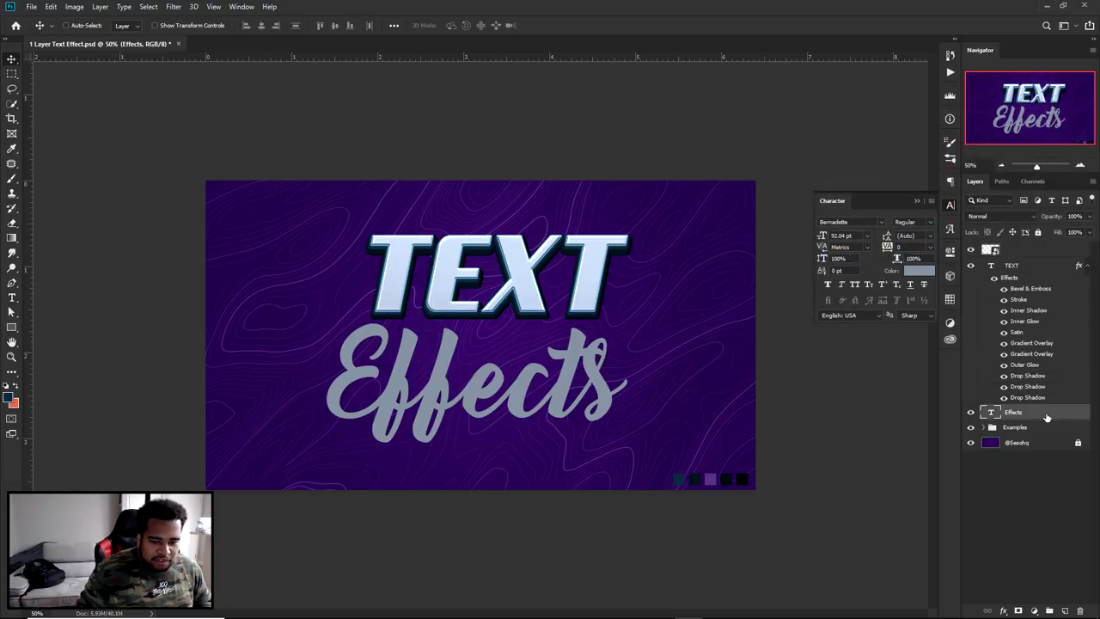
double_click(1027, 411)
click(690, 135)
click(918, 256)
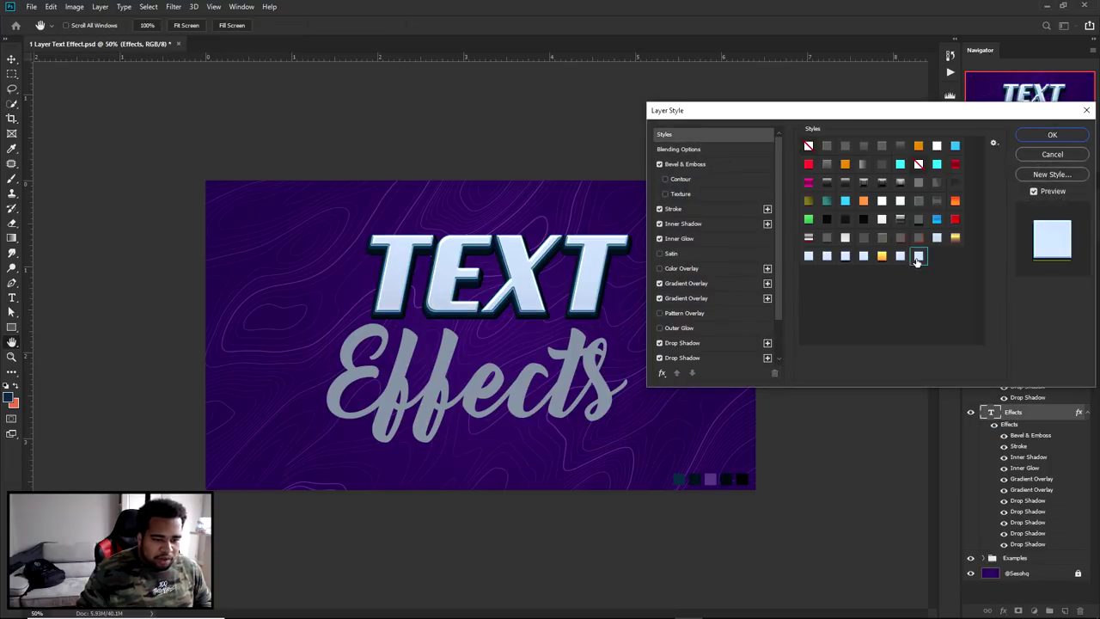
click(1052, 135)
key(ctrl+plus)
key(v)
mouse_move(494, 388)
mouse_down()
mouse_move(523, 375)
mouse_move(514, 368)
mouse_move(511, 380)
mouse_up()
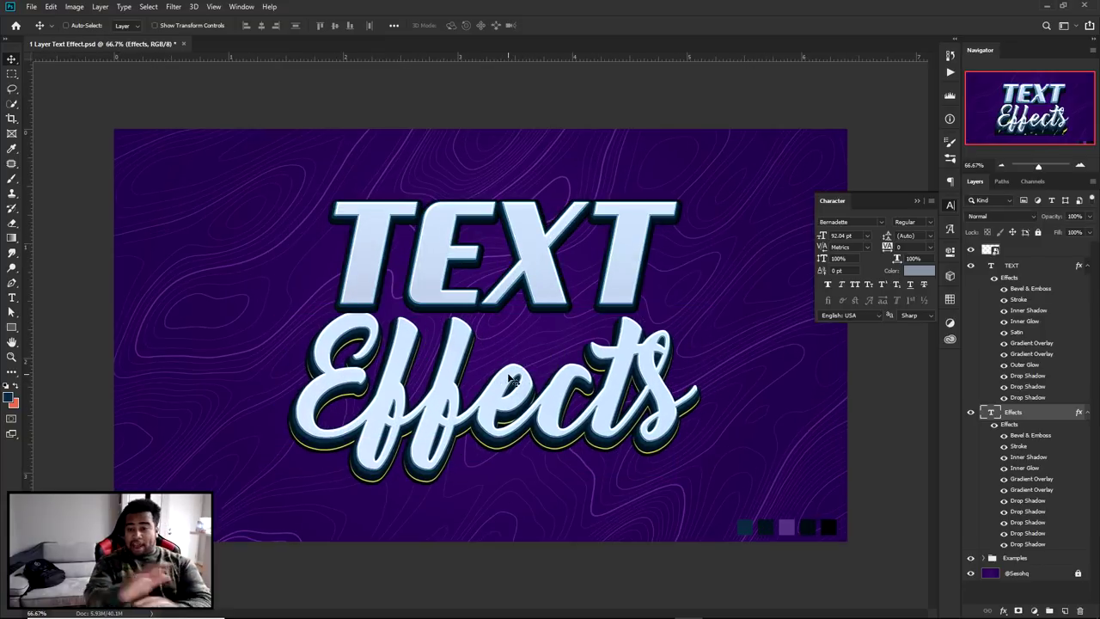
Scale the TEXT layer down to about 62% and centre it above Effects.
ctrl+click(540, 245)
key(ctrl+t)
drag(680, 177, 544, 227)
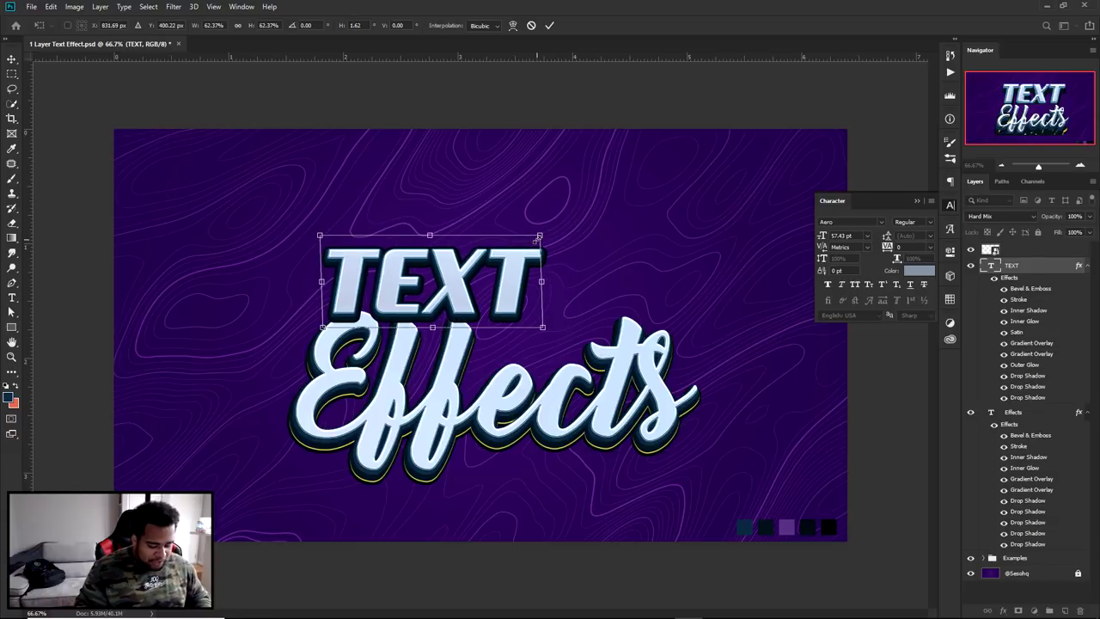
key(Return)
drag(465, 281, 535, 284)
Recolour the starting stop of the TEXT layer's lower Gradient Overlay, in Normal mode, to orange.
scroll(535, 284, up, 1)
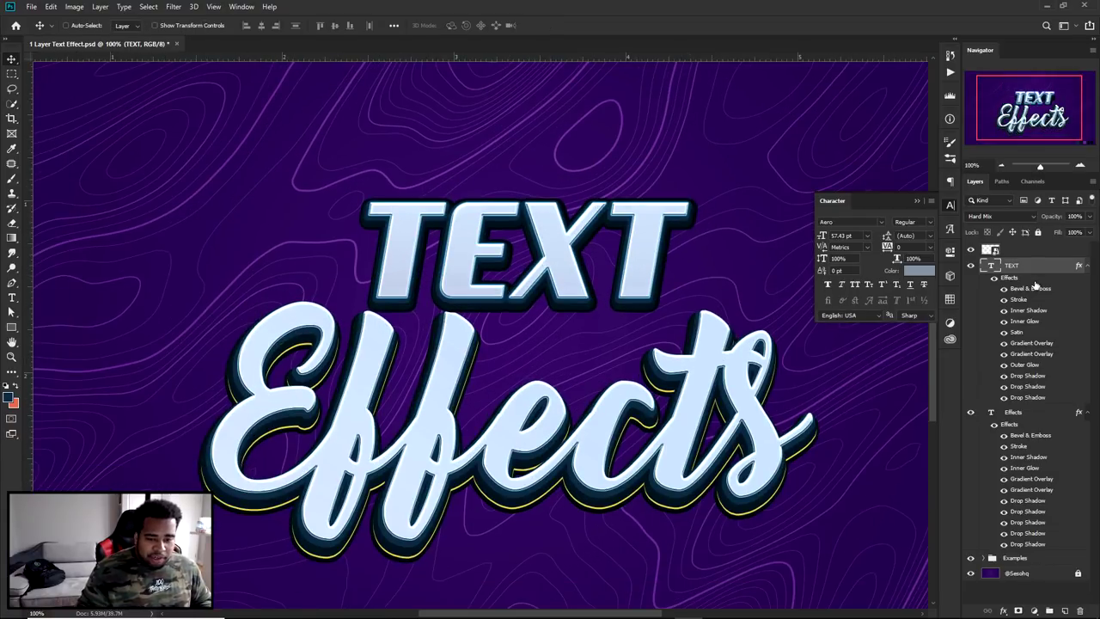
double_click(1030, 354)
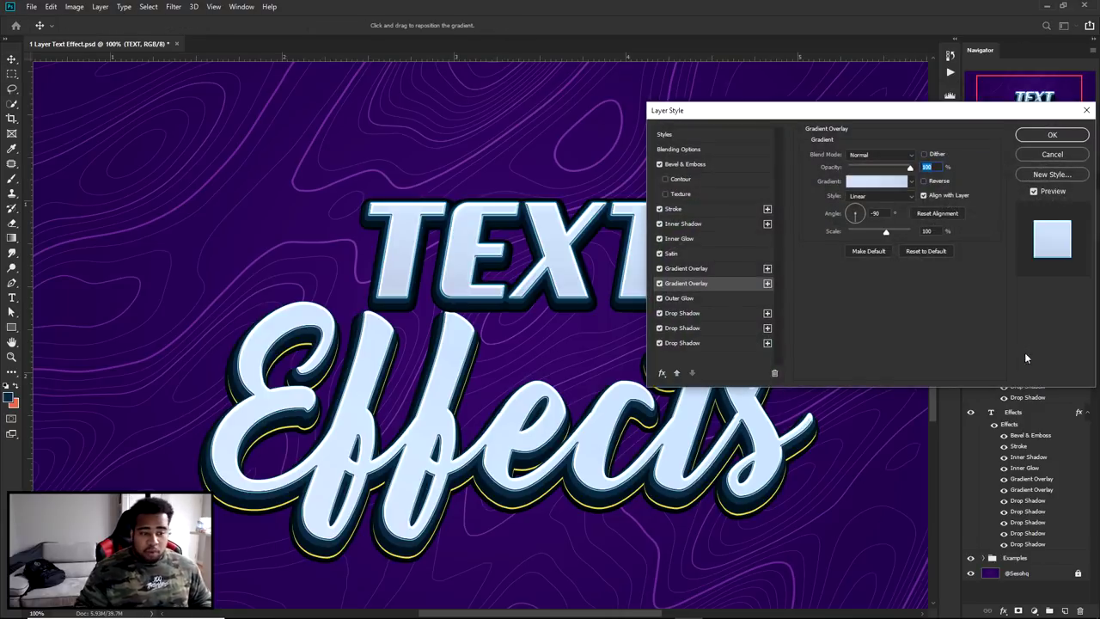
click(684, 269)
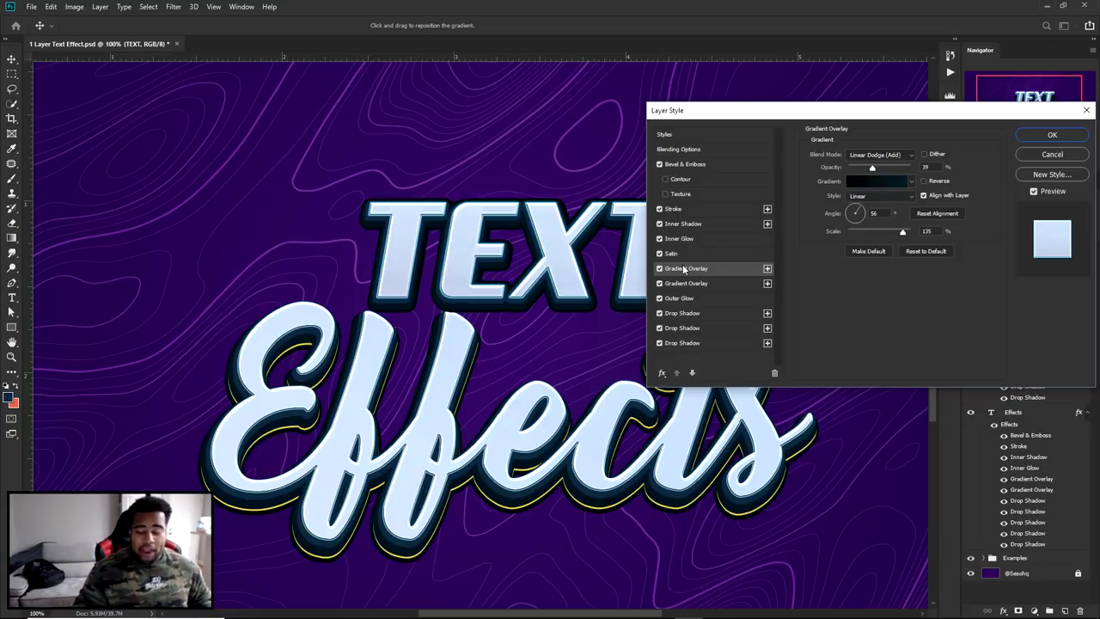
click(686, 283)
click(874, 181)
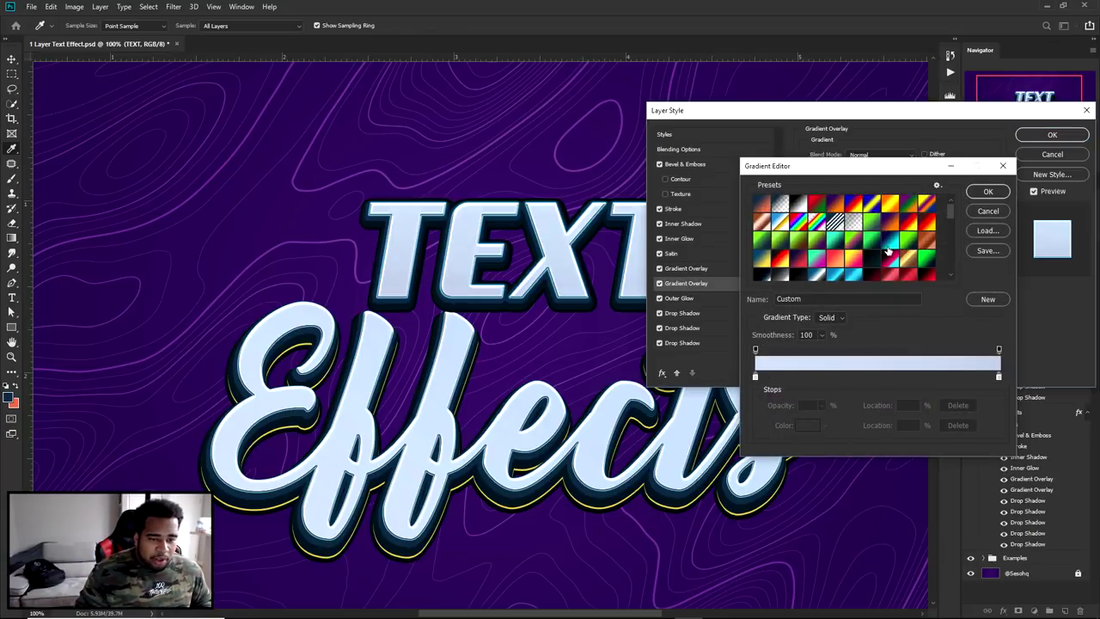
click(755, 376)
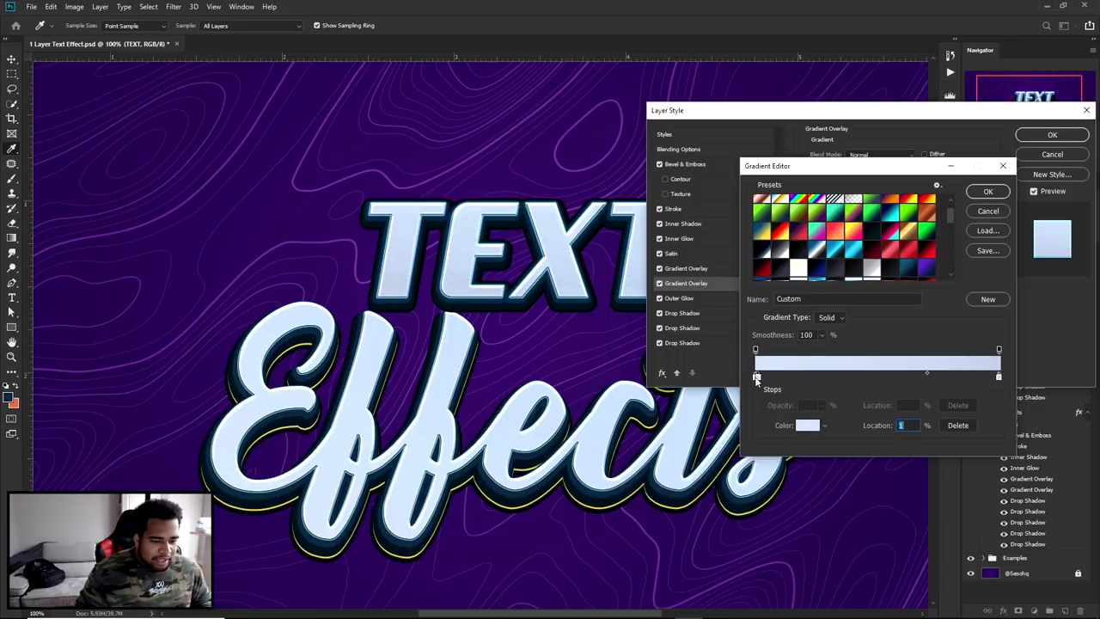
click(808, 425)
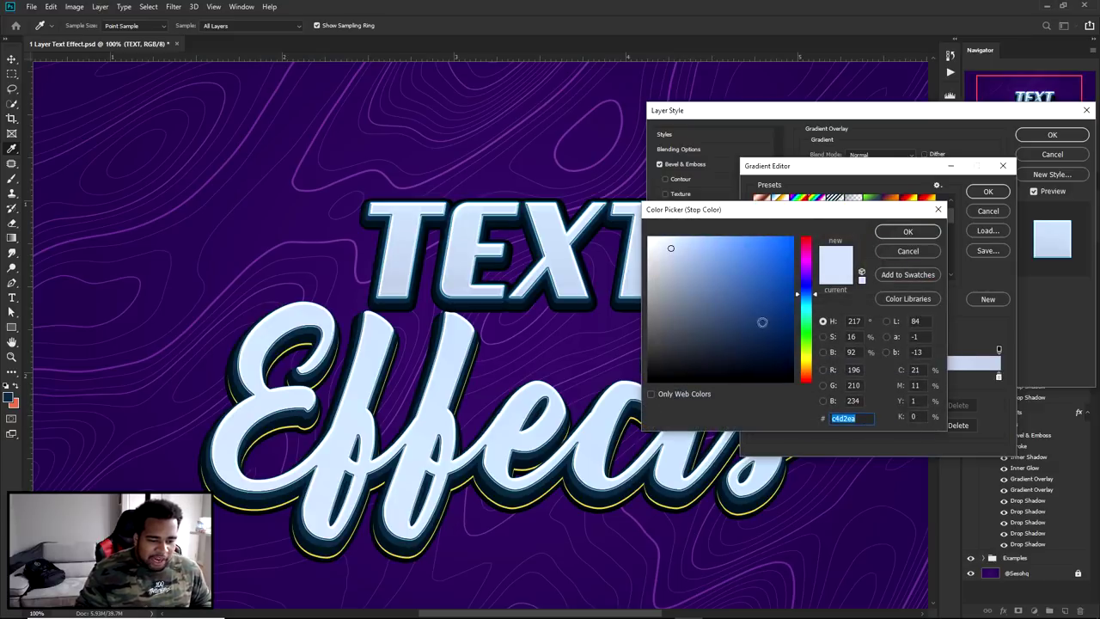
text(c0a124)
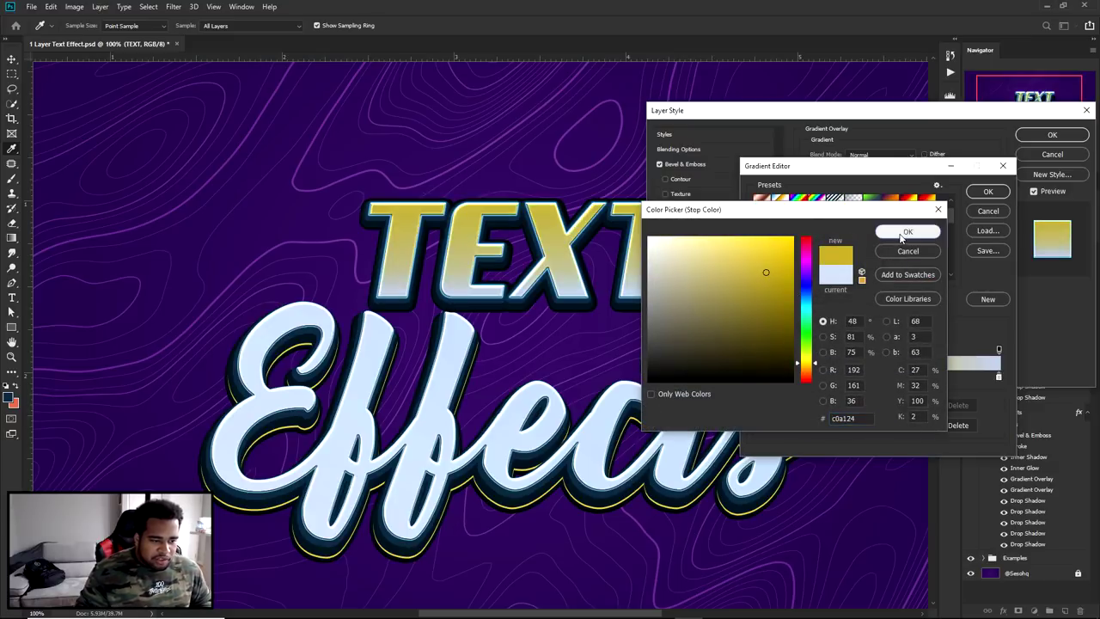
click(807, 375)
drag(807, 384, 806, 377)
key(Return)
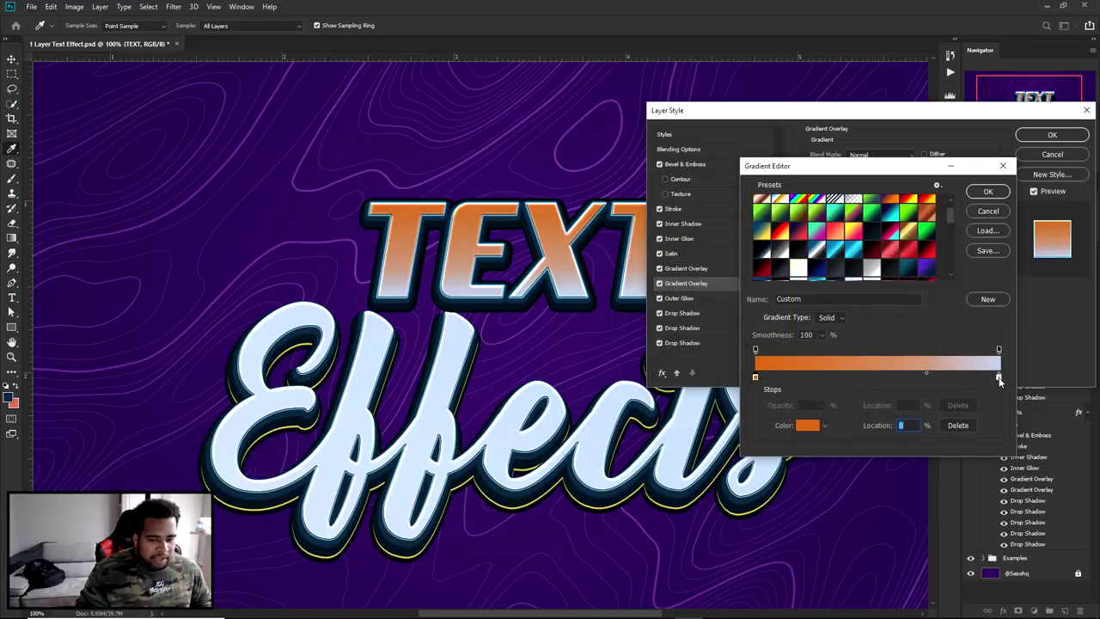
Set the gradient's end stop to yellow ffc64a, shift the midpoint toward the orange stop, and accept the gradient.
double_click(999, 378)
mouse_move(807, 360)
mouse_down()
mouse_move(813, 339)
mouse_move(805, 366)
mouse_up()
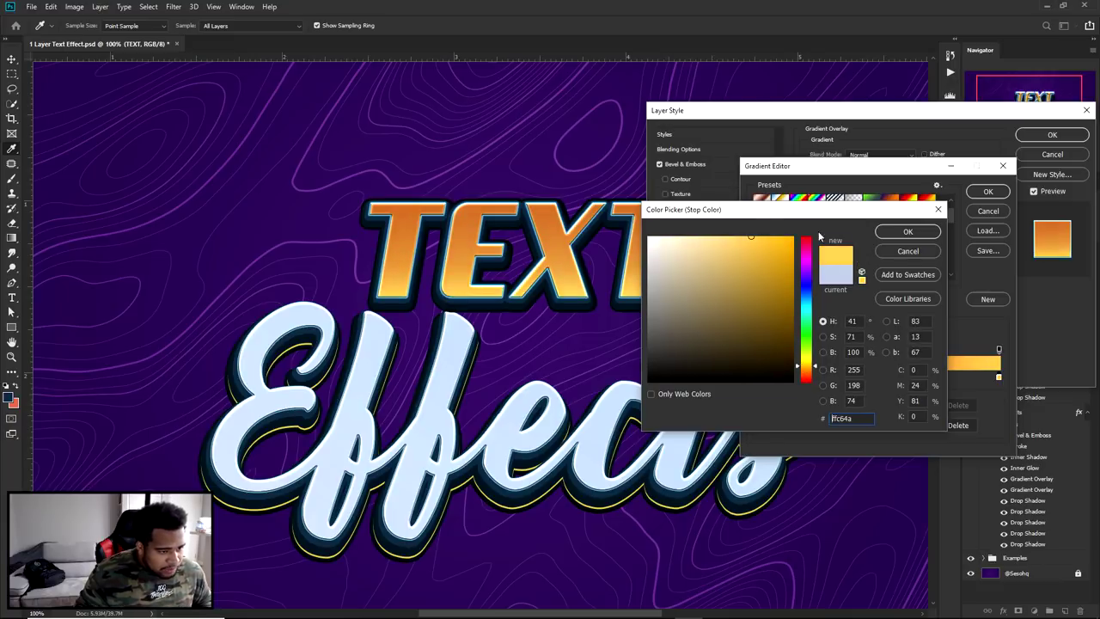
click(905, 239)
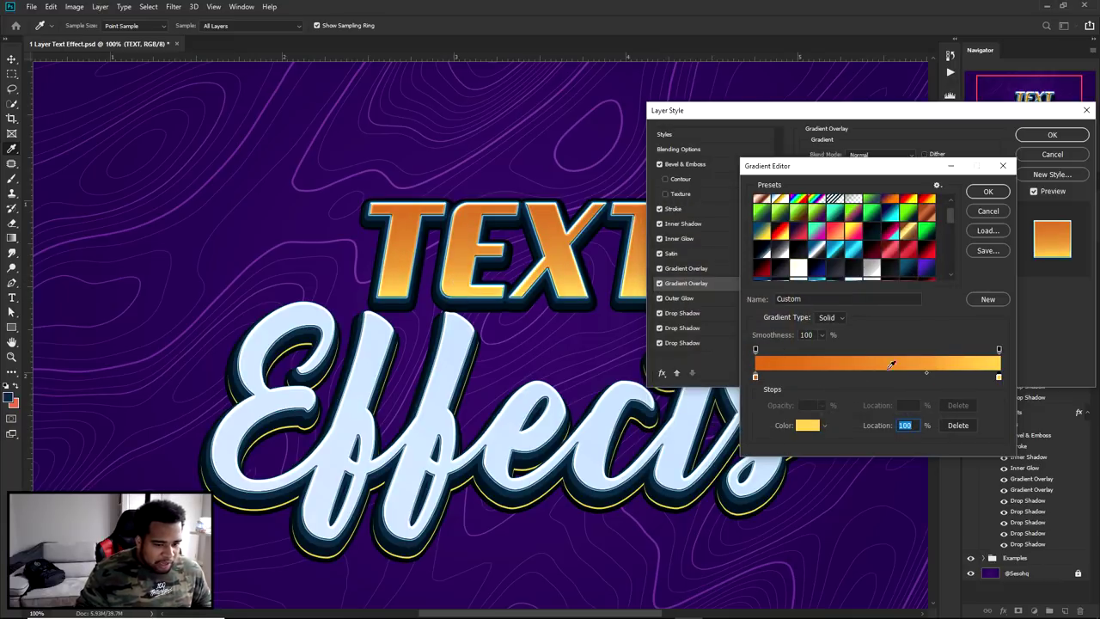
drag(925, 376, 840, 372)
click(988, 191)
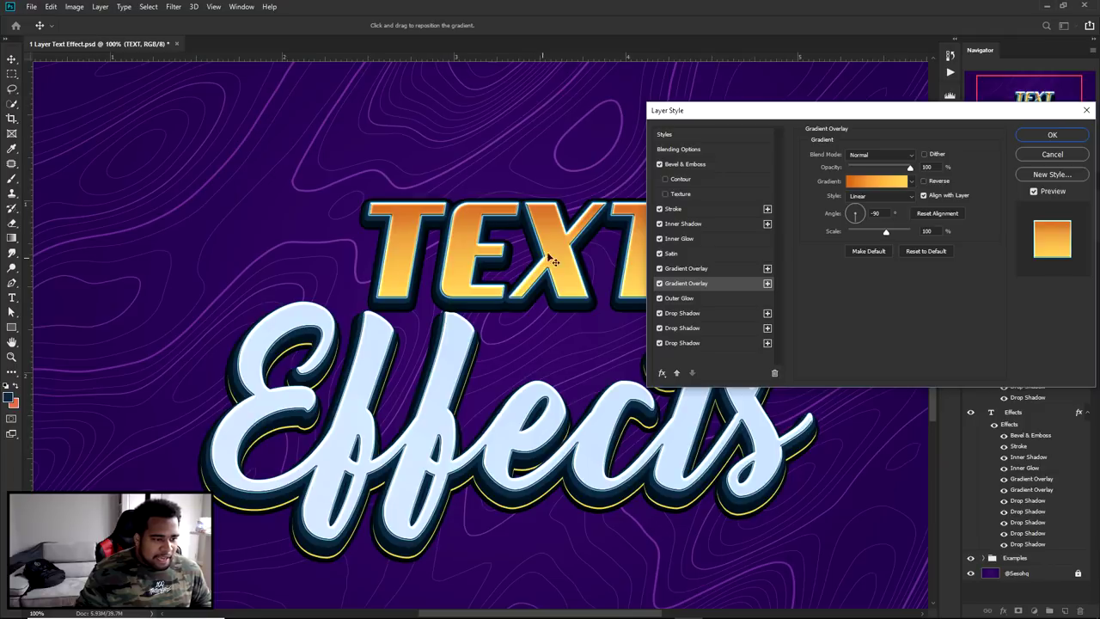
Change the TEXT layer's Stroke colour to light yellow ffe764.
click(659, 209)
click(659, 209)
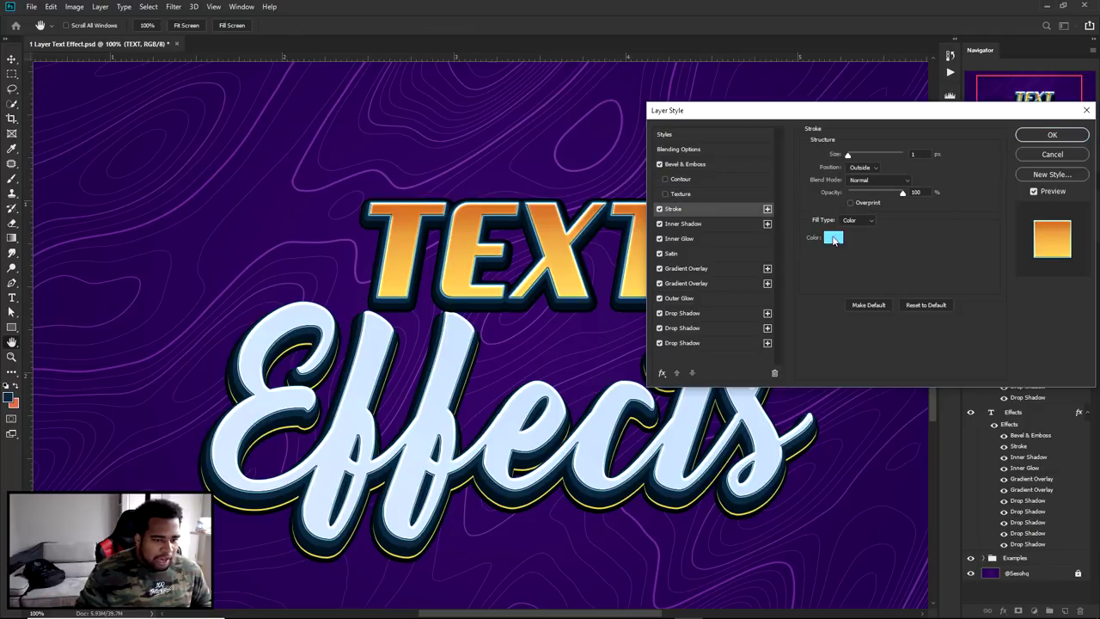
click(834, 237)
click(806, 364)
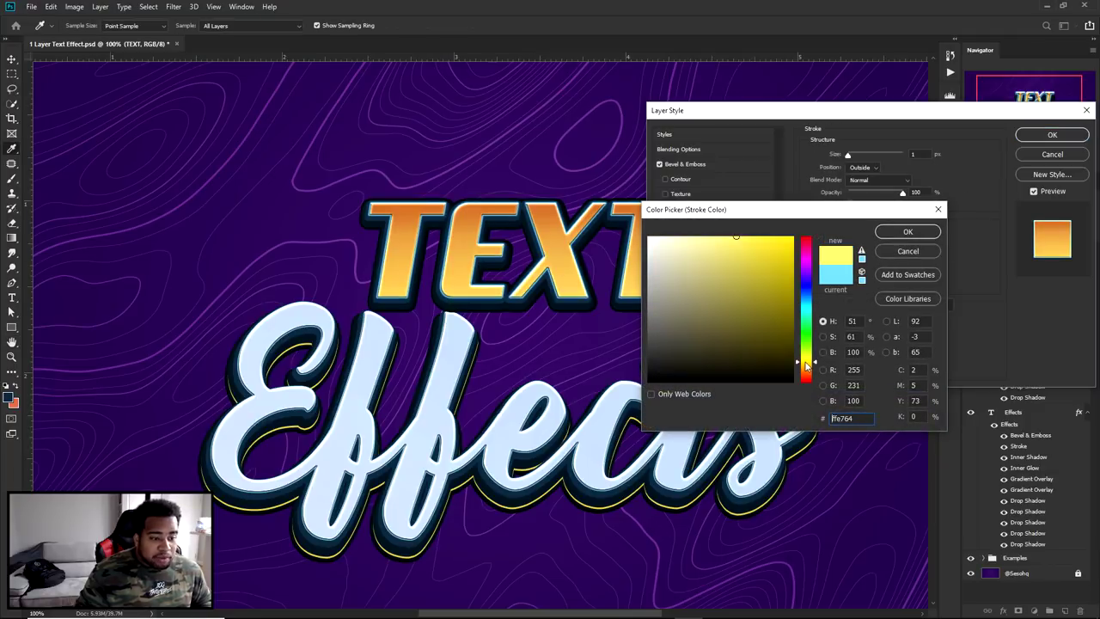
click(902, 232)
Change the TEXT layer's Outer Glow colour to bright yellow and apply the layer style changes.
click(679, 297)
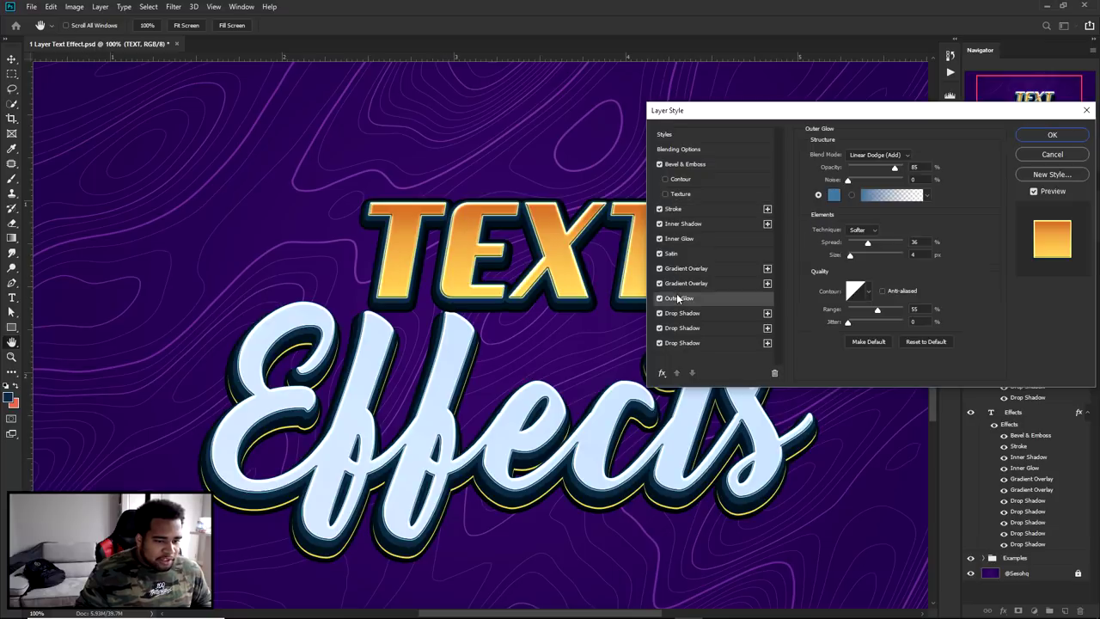
click(834, 196)
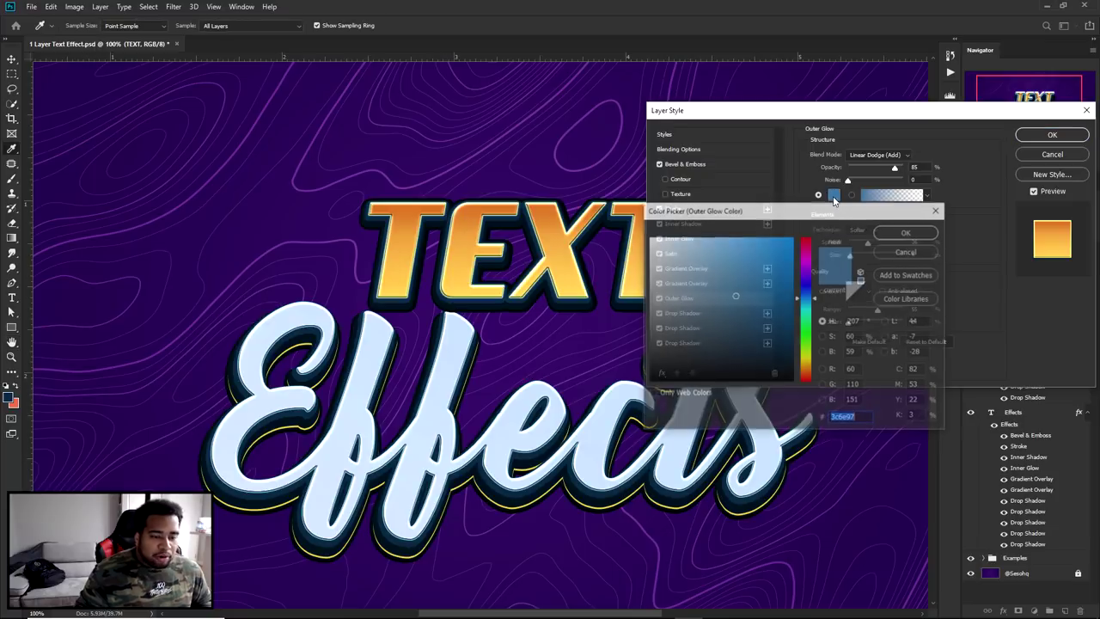
click(574, 263)
click(806, 361)
click(768, 251)
drag(768, 251, 761, 239)
click(904, 235)
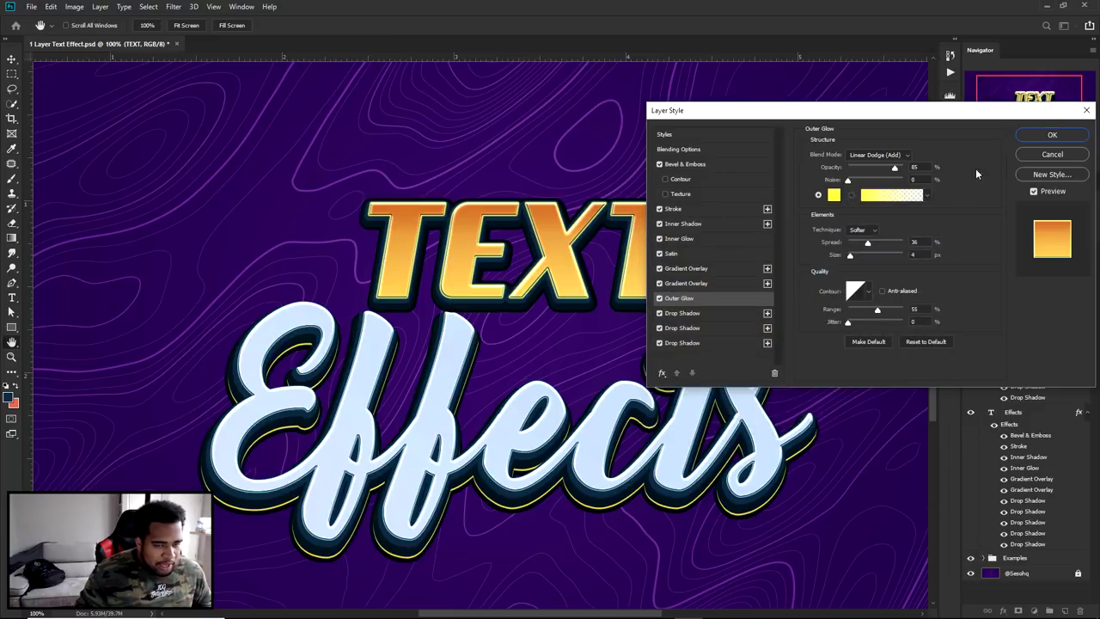
click(1050, 136)
Add a new layer above TEXT and prepare a soft 635 px brush with an orange sampled from the lettering.
key(ctrl+minus)
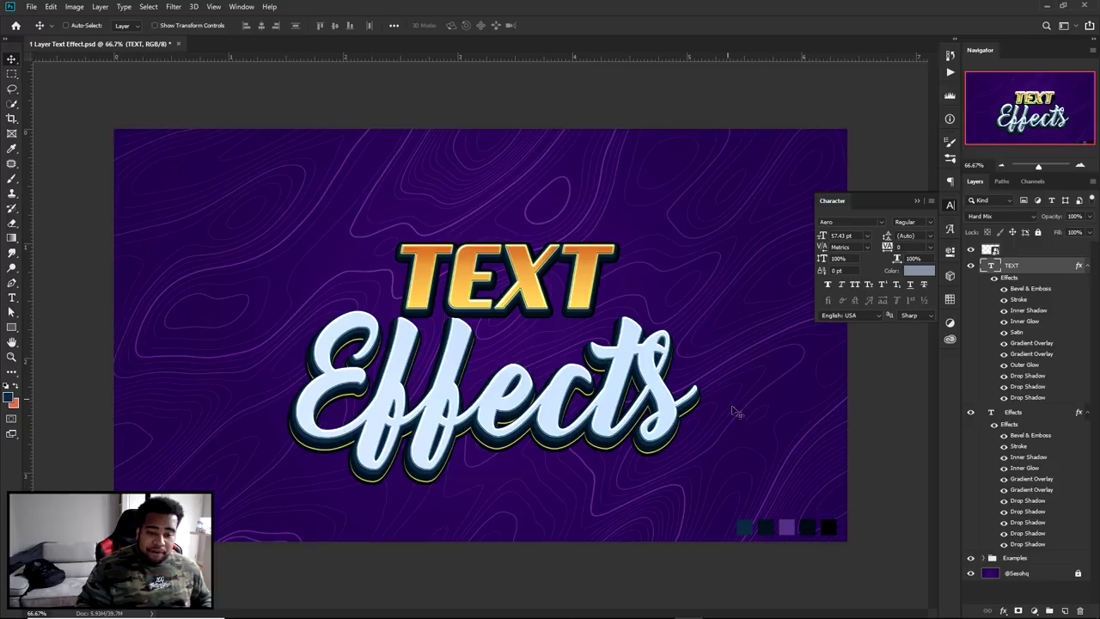
click(1065, 610)
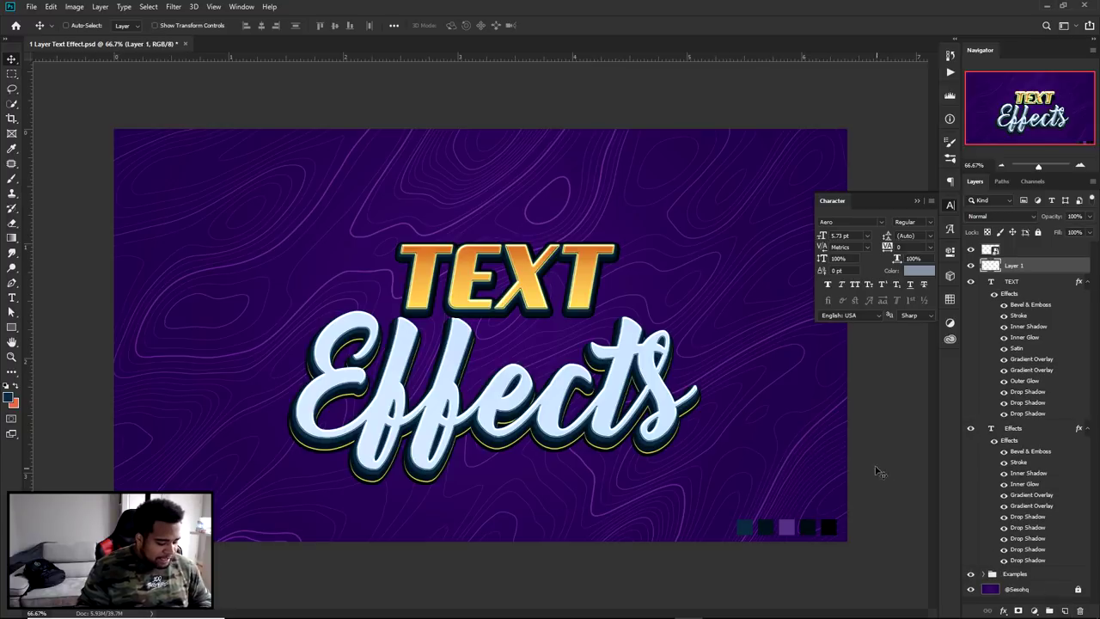
key(b)
scroll(559, 277, up, 1)
alt+click(491, 252)
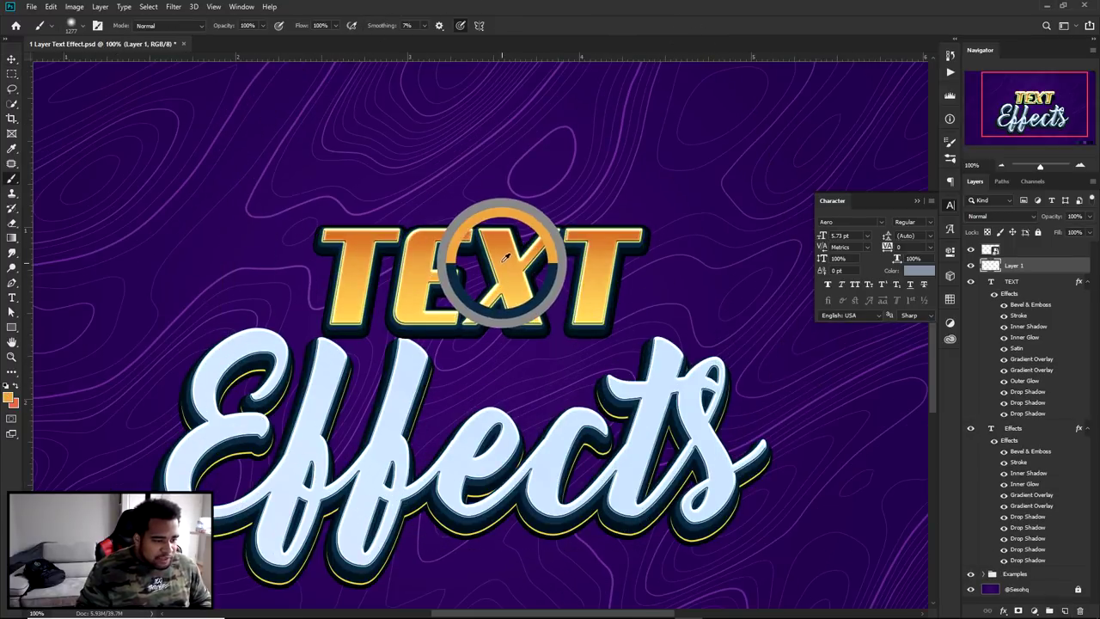
key(bracketleft)
key(bracketleft)
key(bracketleft)
key(bracketleft)
key(bracketleft)
Darken the foreground colour to brown and dab a soft glow over the middle of TEXT.
click(9, 396)
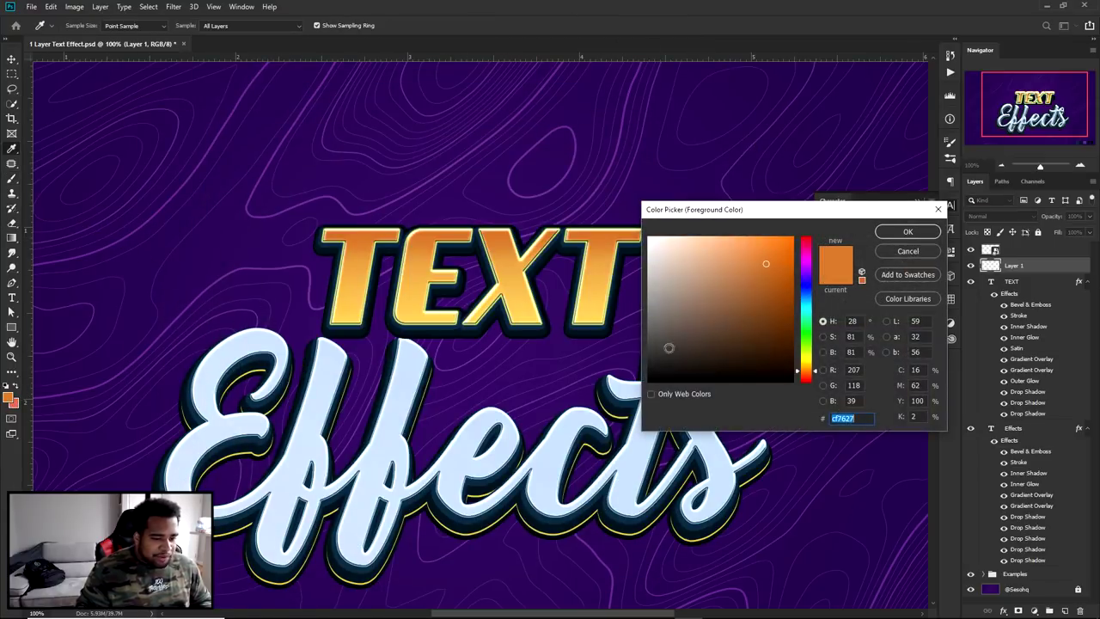
drag(764, 288, 755, 307)
click(908, 231)
mouse_move(488, 271)
mouse_down()
mouse_move(540, 272)
mouse_move(487, 271)
mouse_up()
click(487, 271)
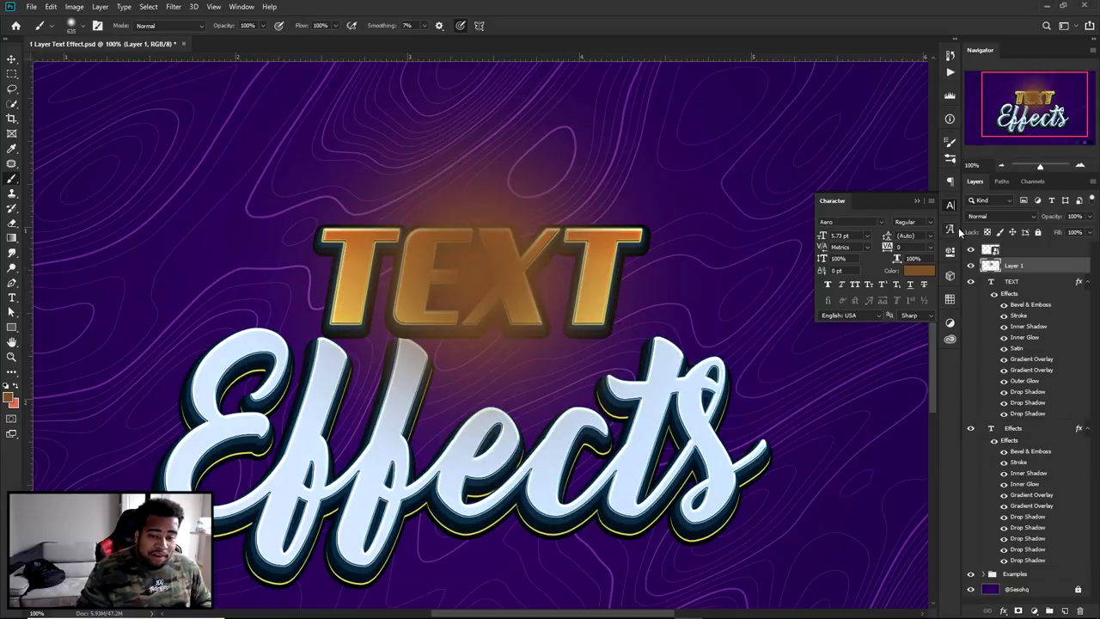
Set Layer 1's blend mode to Linear Dodge (Add) and its opacity to 79%.
click(986, 216)
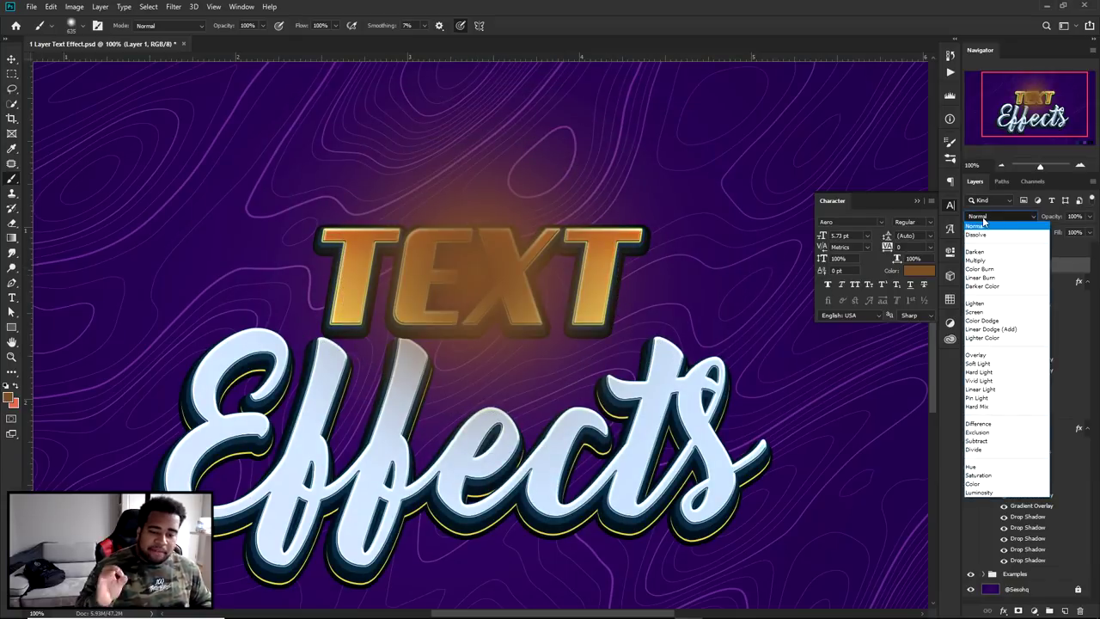
click(991, 329)
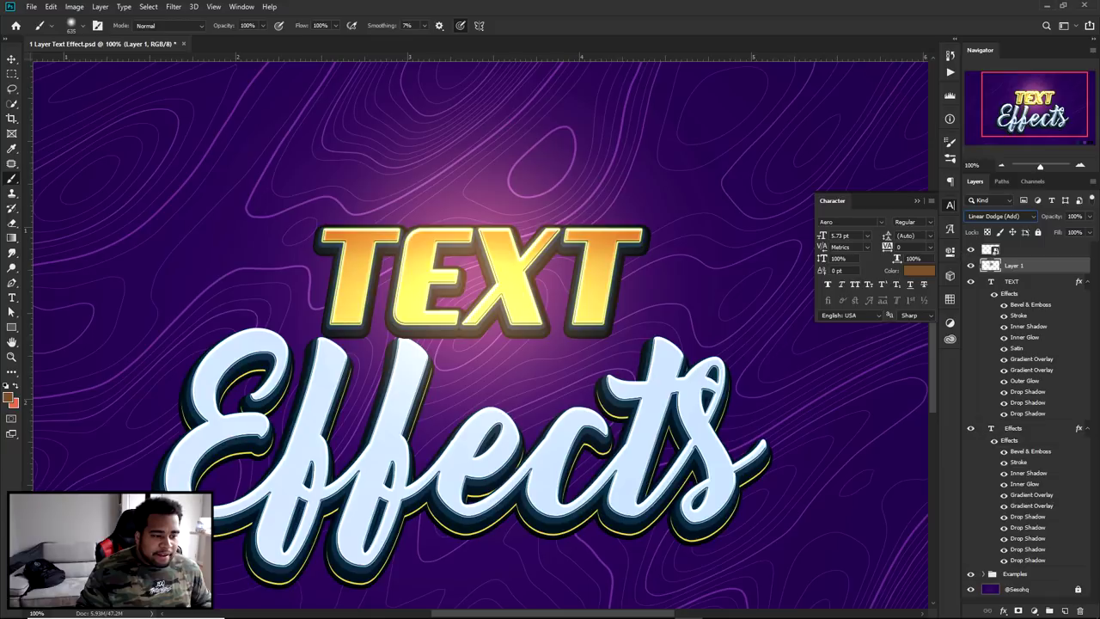
drag(1089, 222, 1071, 232)
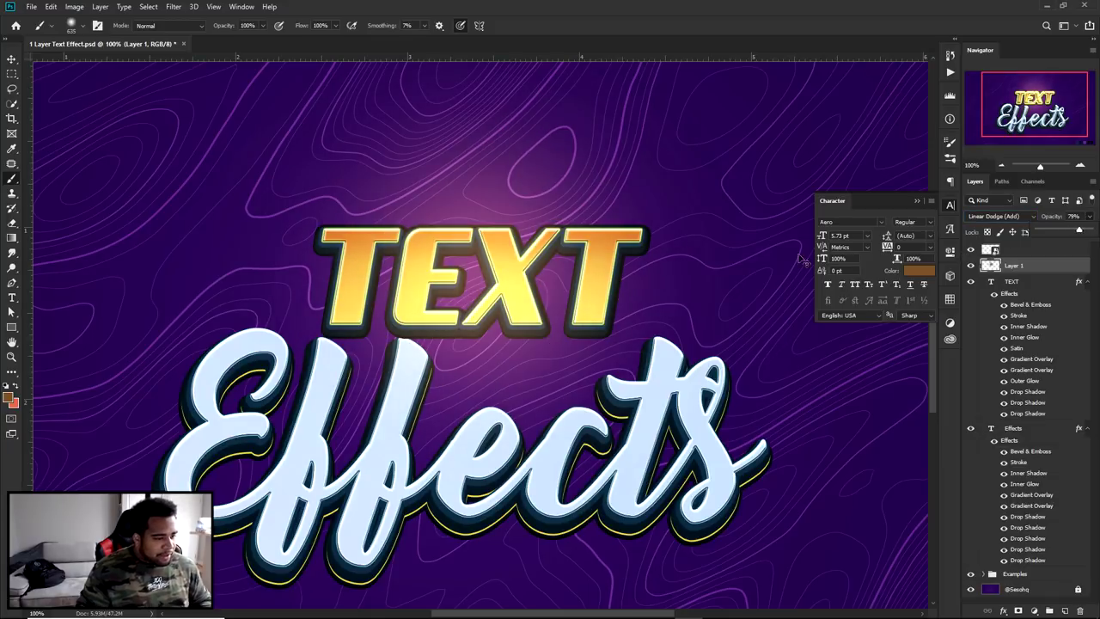
Shift the glow on Layer 1 to purple using Hue/Saturation with Hue -105 and Lightness +14.
key(e)
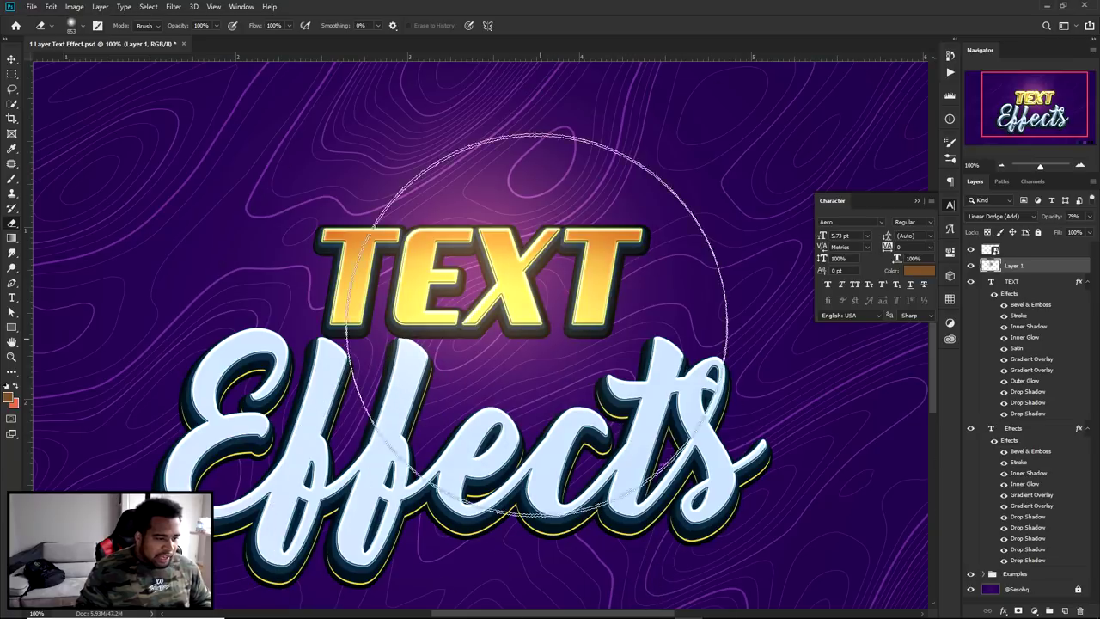
key(v)
key(ctrl+minus)
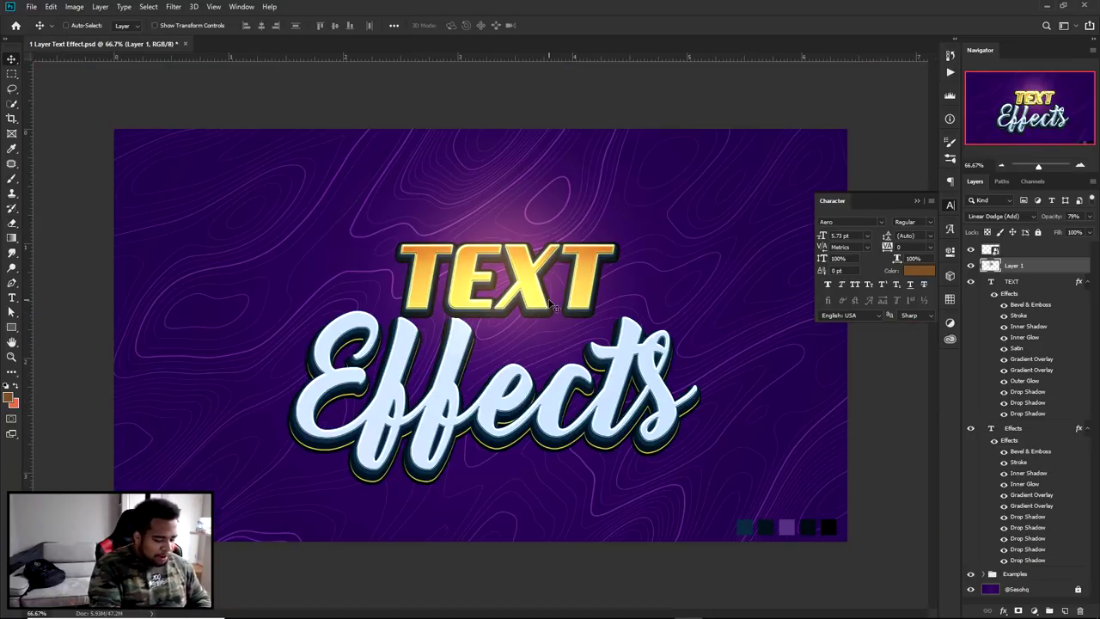
key(ctrl+u)
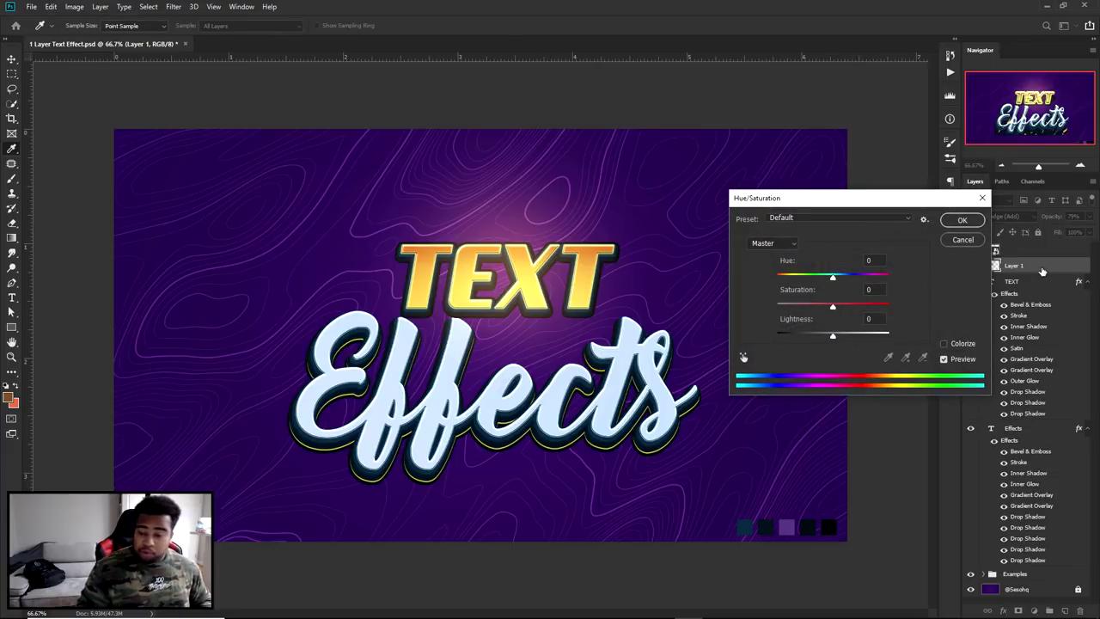
drag(823, 281, 793, 280)
drag(837, 334, 842, 333)
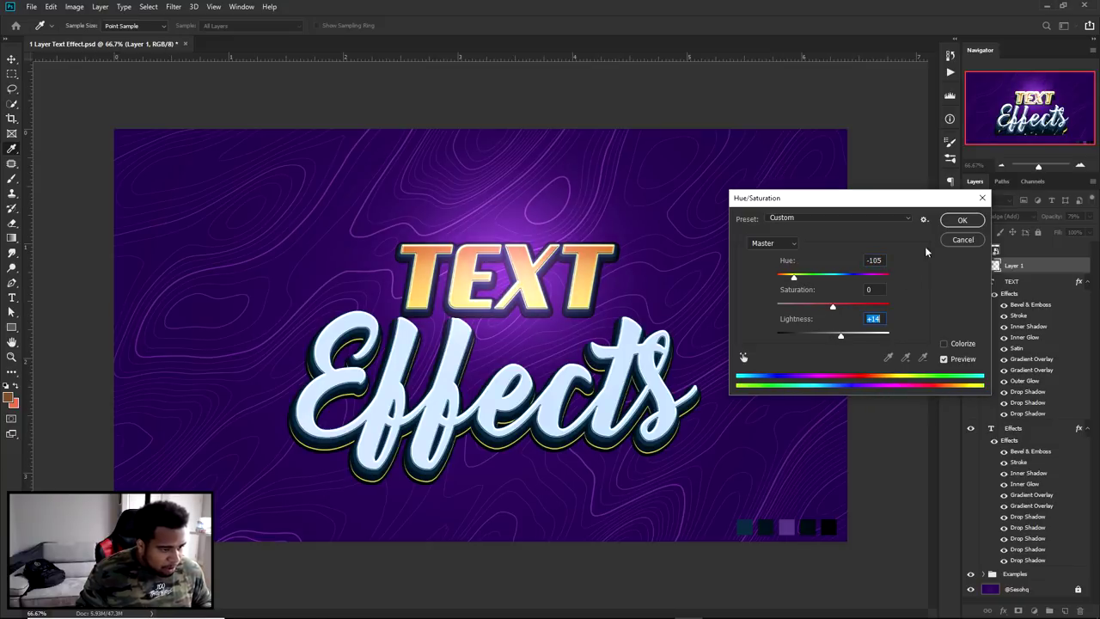
click(981, 221)
Compare the canvas with the Layer 1 glow hidden and shown, and collapse the Character settings.
click(971, 266)
click(971, 266)
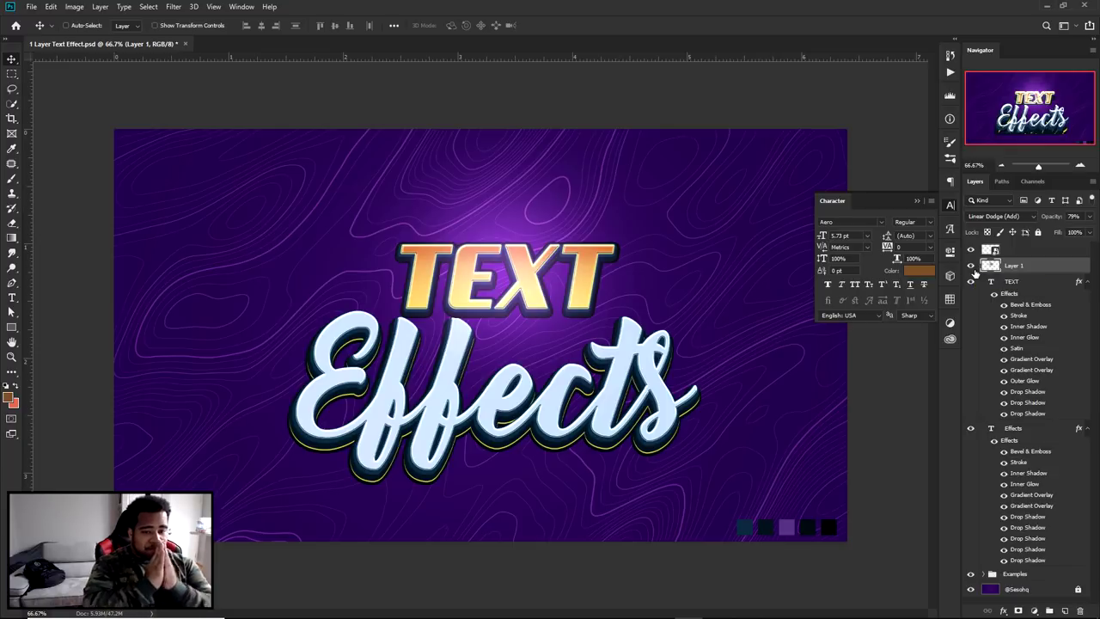
click(950, 204)
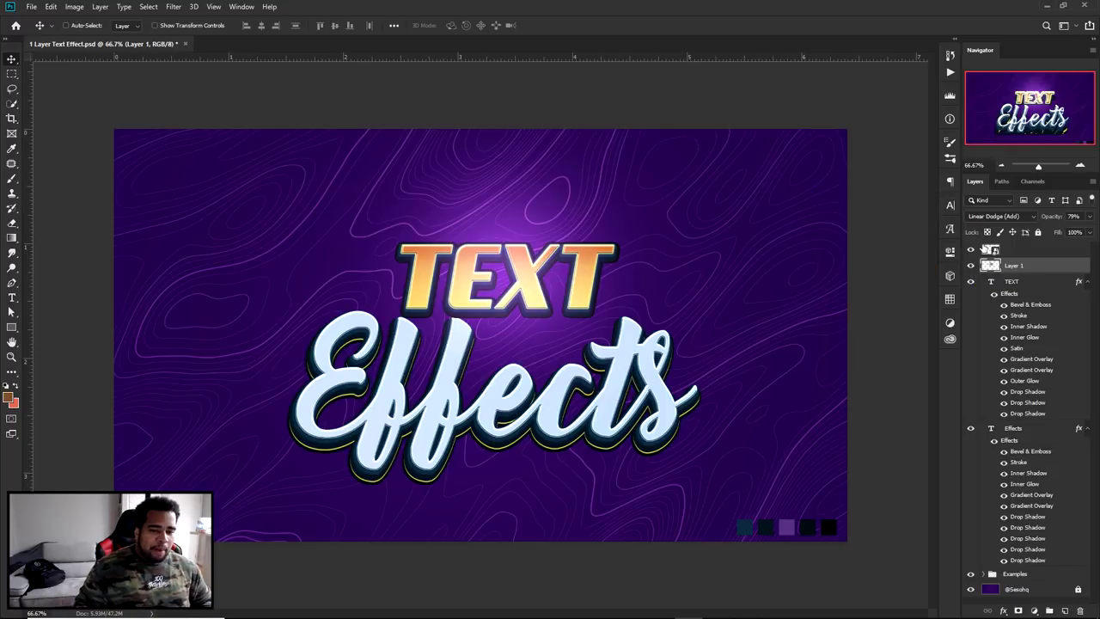
Hide Layer 1 and the TEXT layer, and move Effects up and slightly left toward the canvas centre.
click(972, 266)
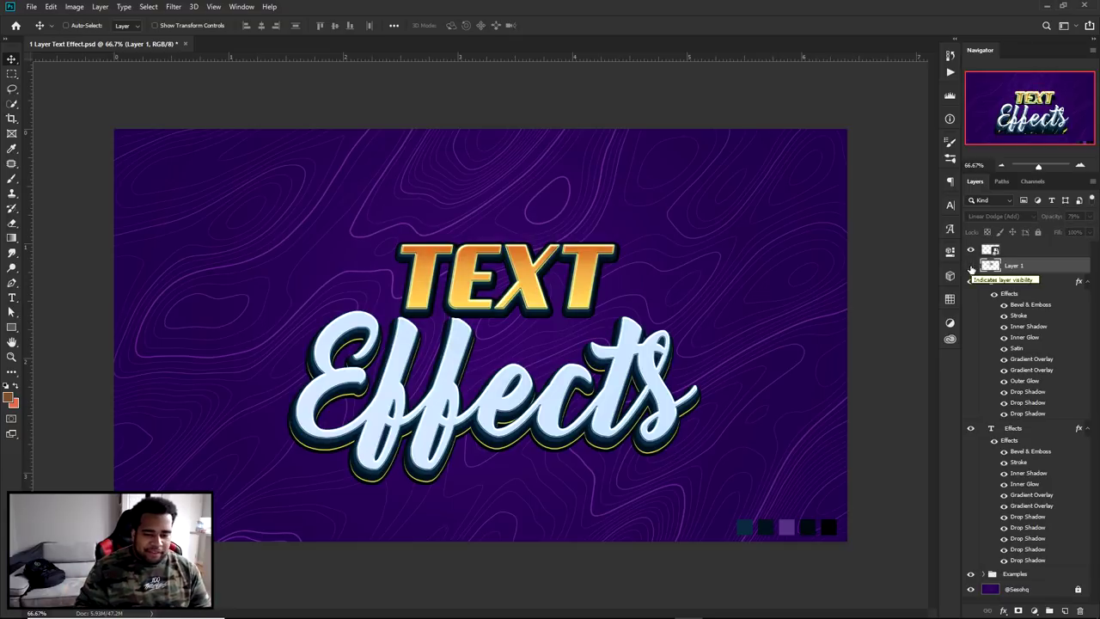
click(971, 281)
drag(617, 364, 594, 318)
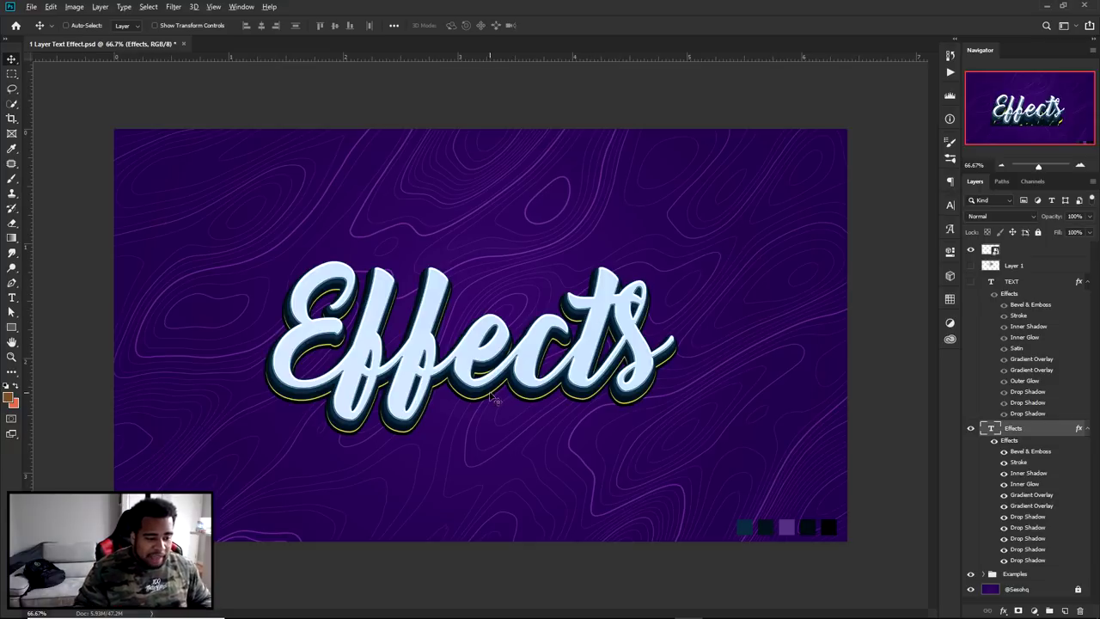
Set the distance of the topmost drop shadow on the Effects layer to 5 px.
scroll(496, 398, up, 1)
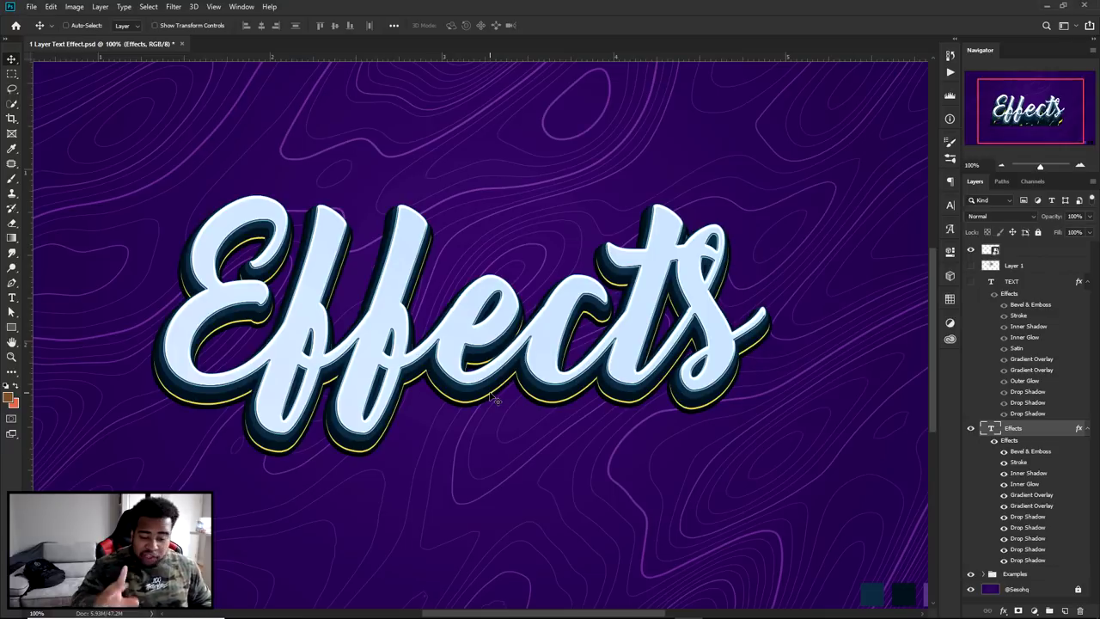
double_click(1023, 516)
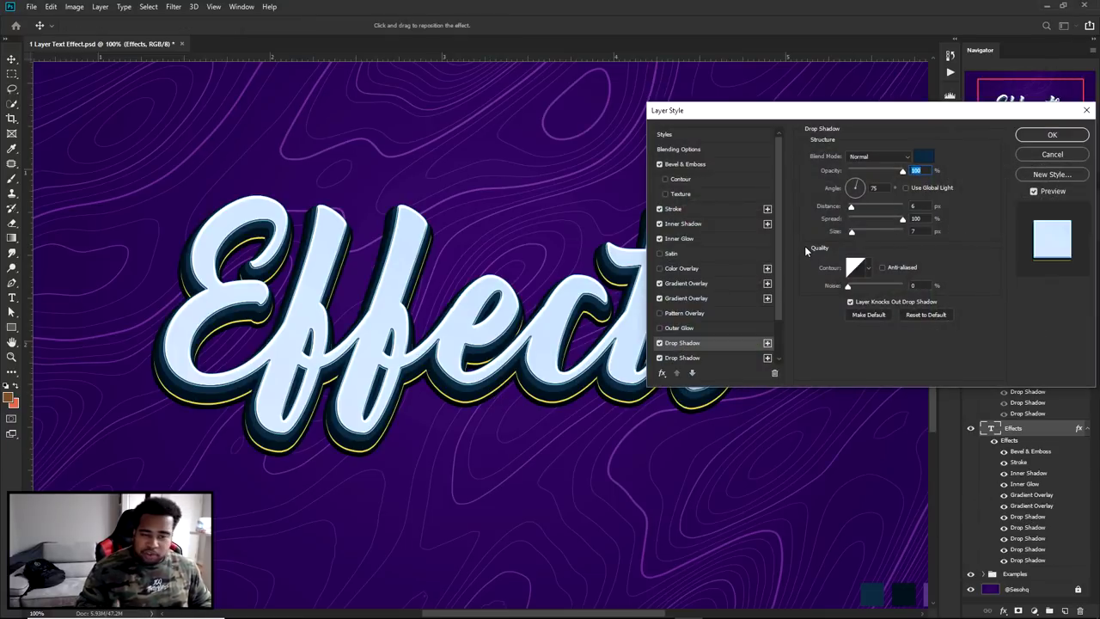
key(Tab)
key(Tab)
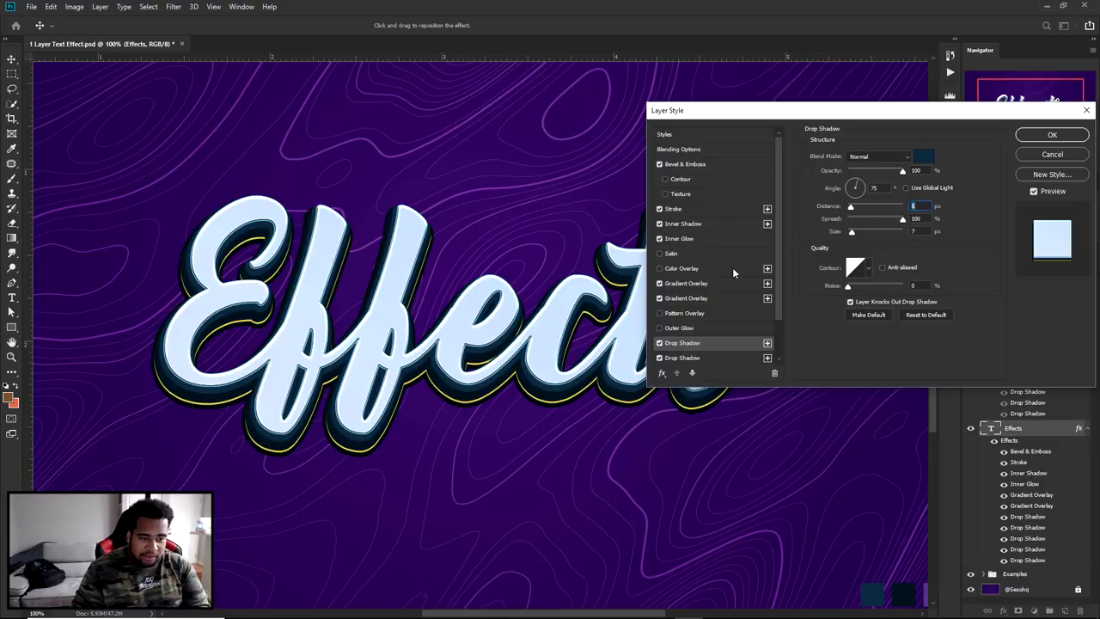
scroll(730, 266, down, 1)
key(Down)
Increase the distance of the second, dark drop shadow and the yellow drop shadow on Effects to deepen the extrusion.
click(756, 327)
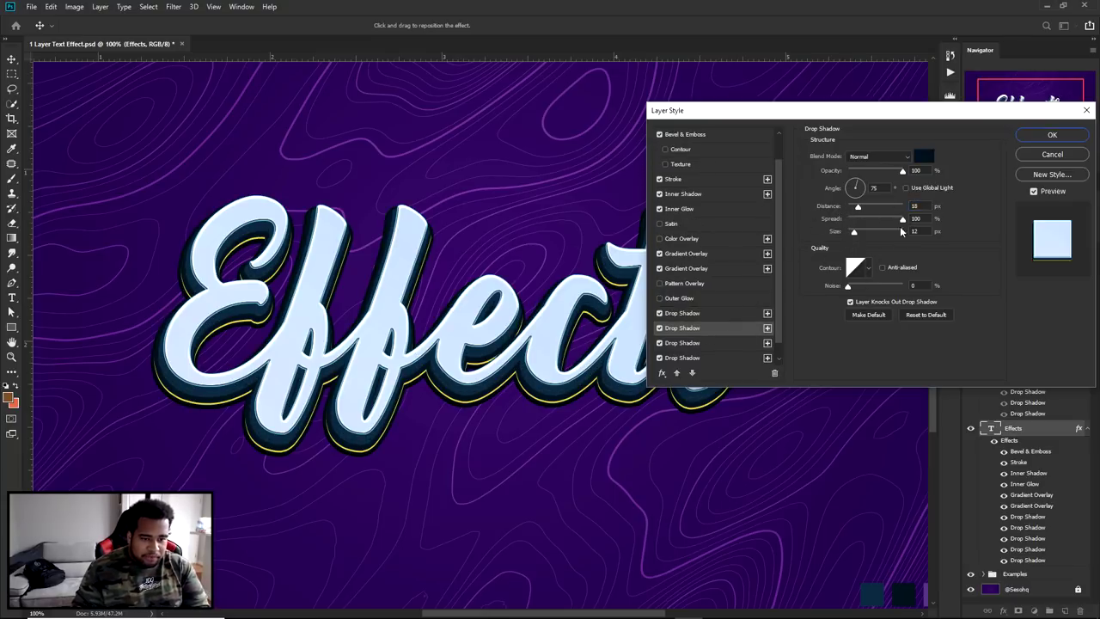
click(687, 343)
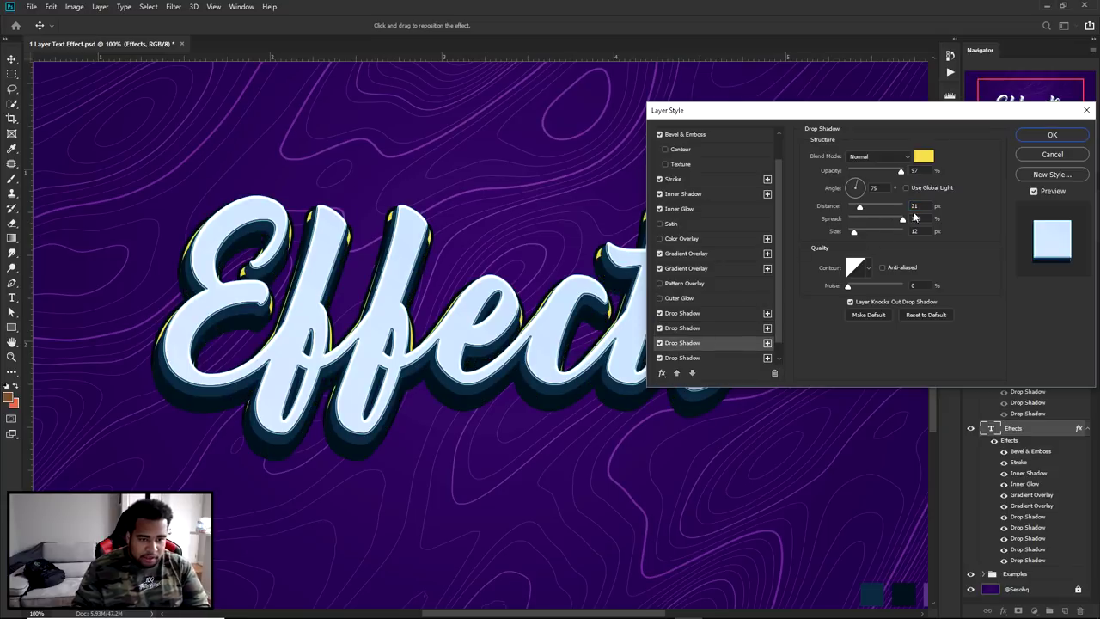
text(20)
Adjust the near-black drop shadow beneath the yellow one, set the last black drop shadow's distance to 48 px, and apply the layer style.
click(698, 356)
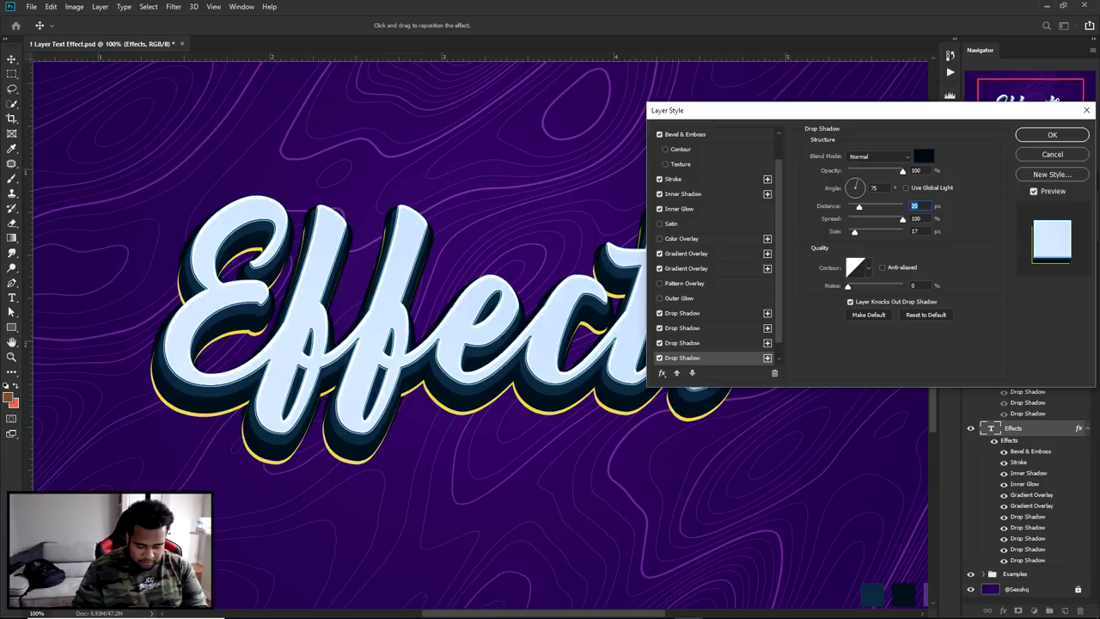
click(767, 358)
key(Up)
key(Up)
key(Up)
key(Up)
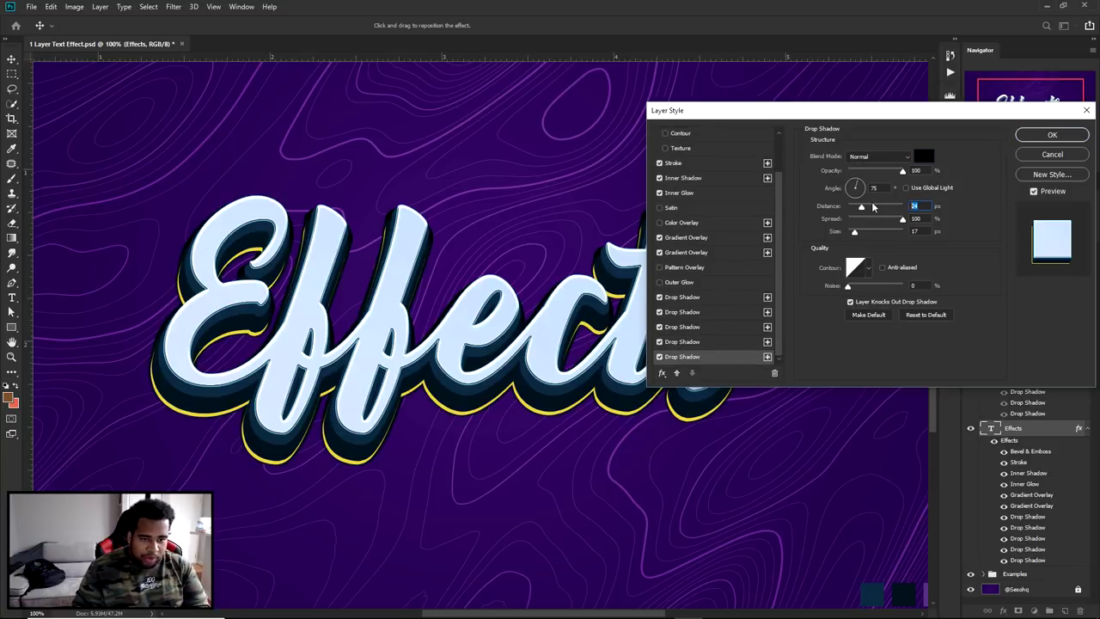
click(873, 207)
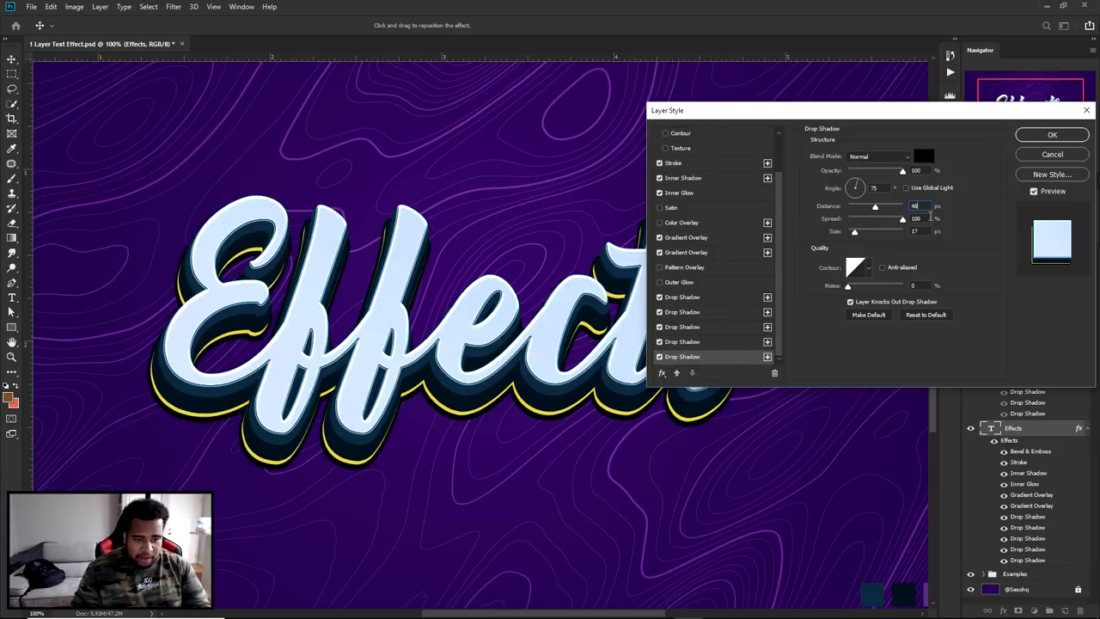
click(1052, 135)
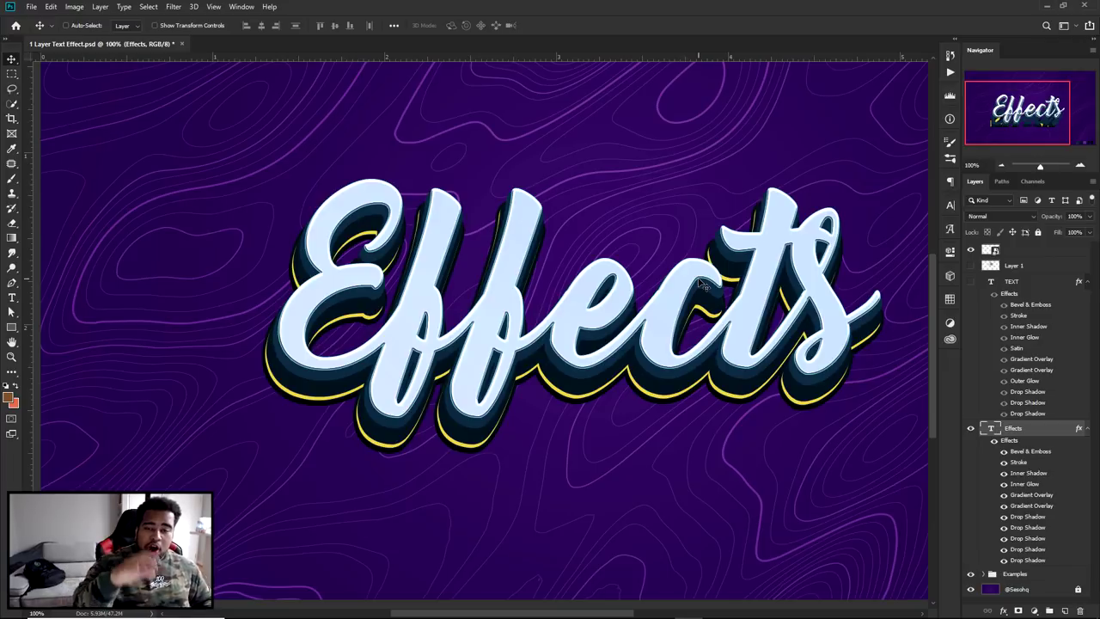
key(ctrl+minus)
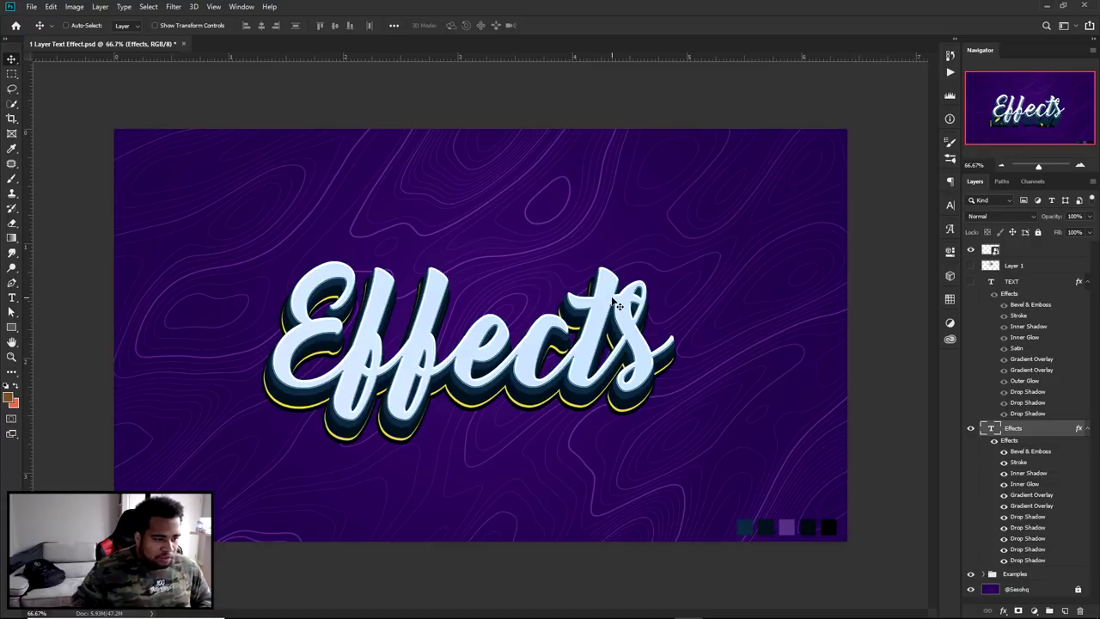